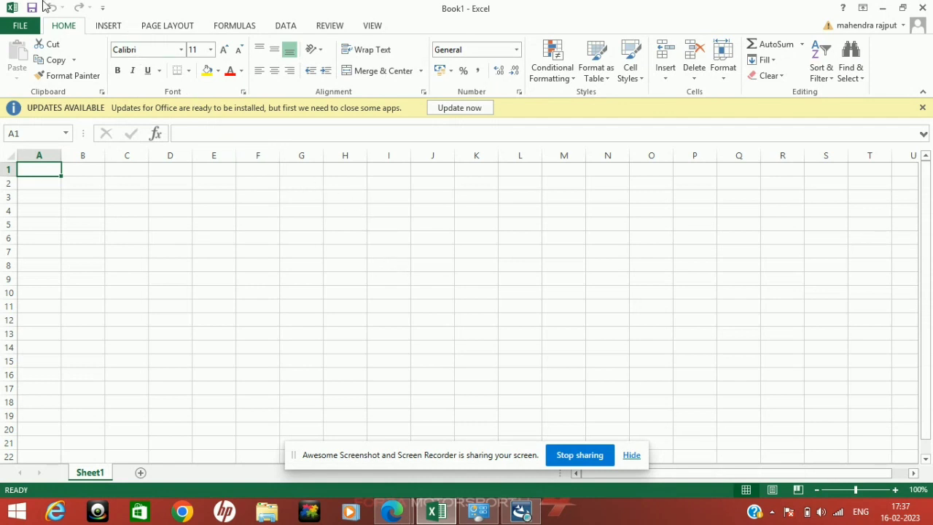
# - Save the workbook to the computer's Desktop under the file name "resul sheet"
pyautogui.click(10, 8)
pyautogui.click(51, 7)
pyautogui.click(32, 7)
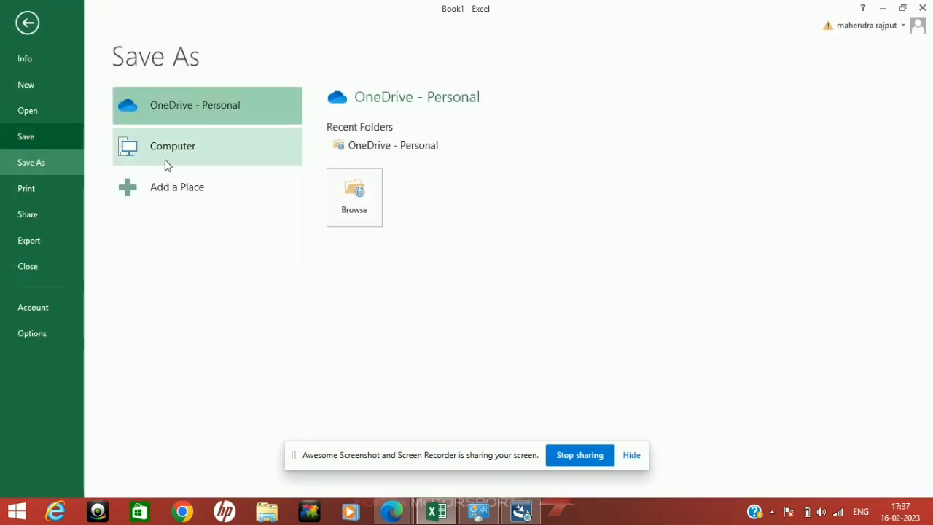
pyautogui.click(188, 154)
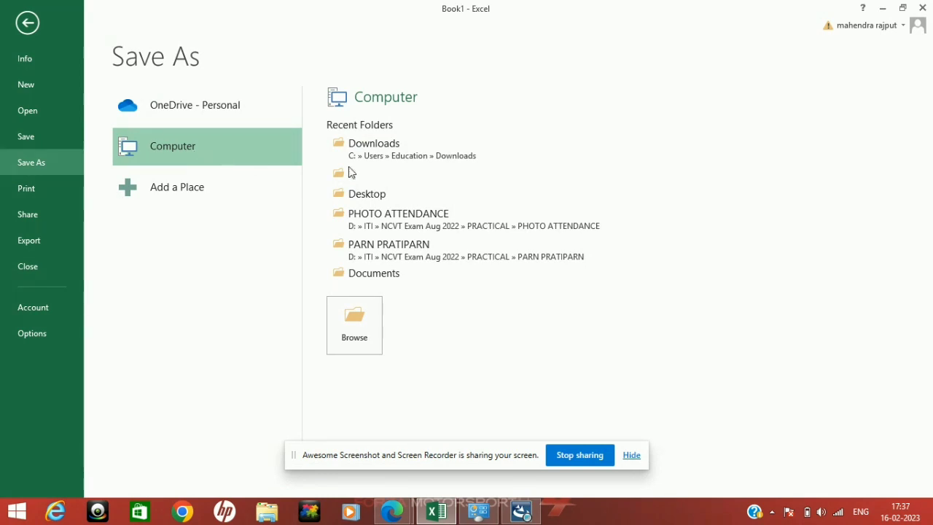
pyautogui.click(381, 193)
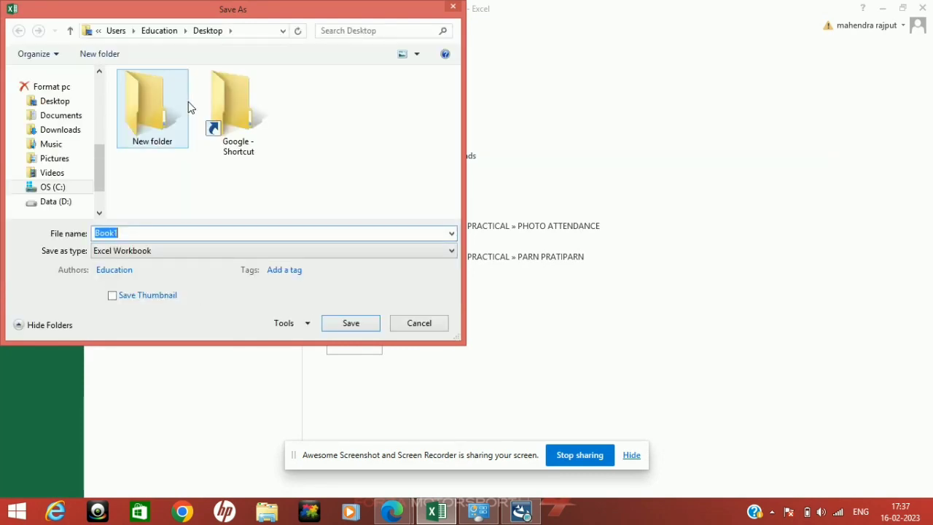
pyautogui.click(142, 230)
pyautogui.doubleClick(142, 230)
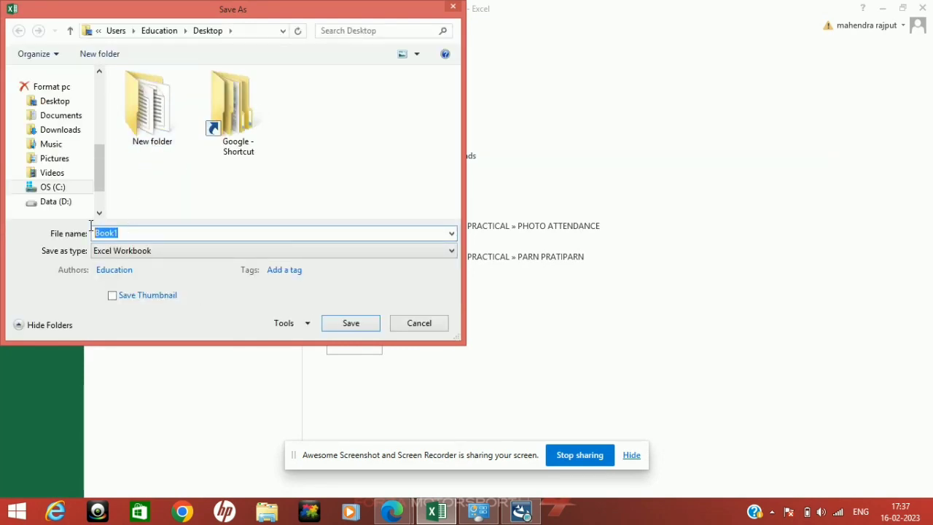
pyautogui.click(58, 101)
pyautogui.doubleClick(131, 233)
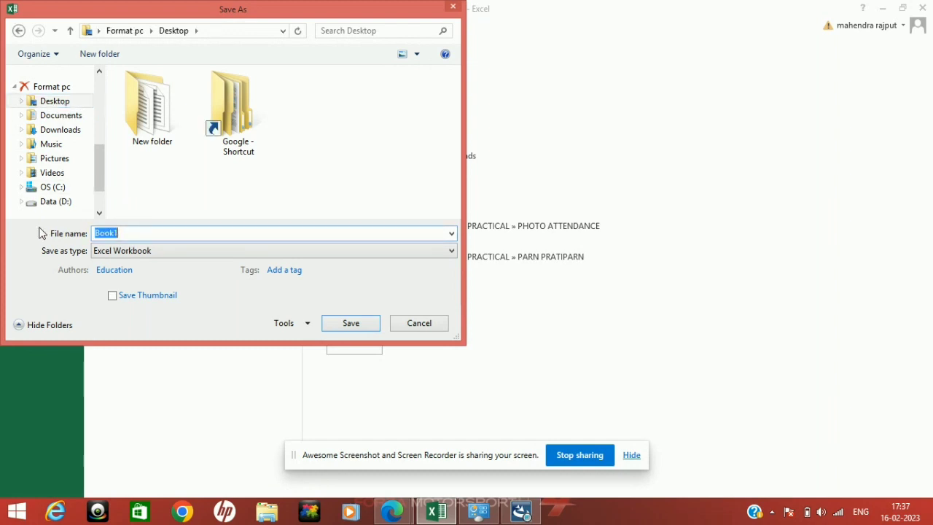
pyautogui.write('resul sheet')
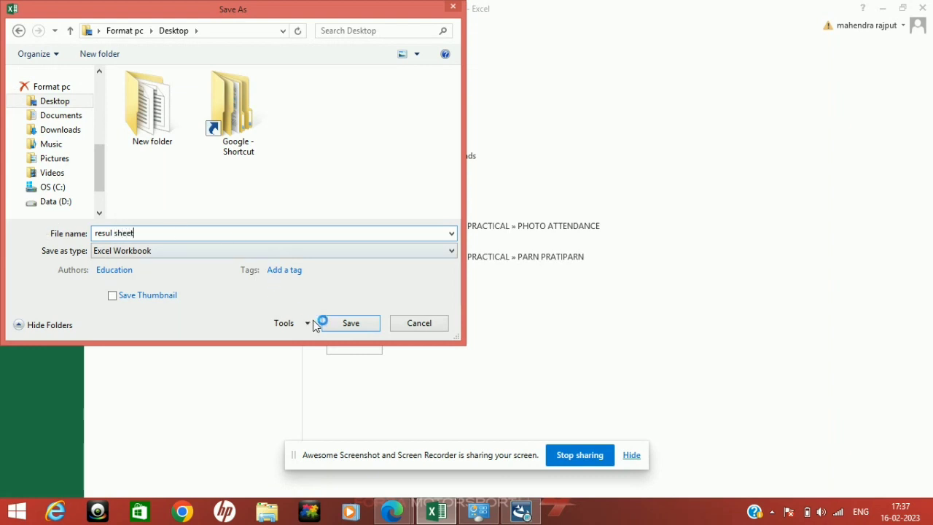
pyautogui.click(349, 323)
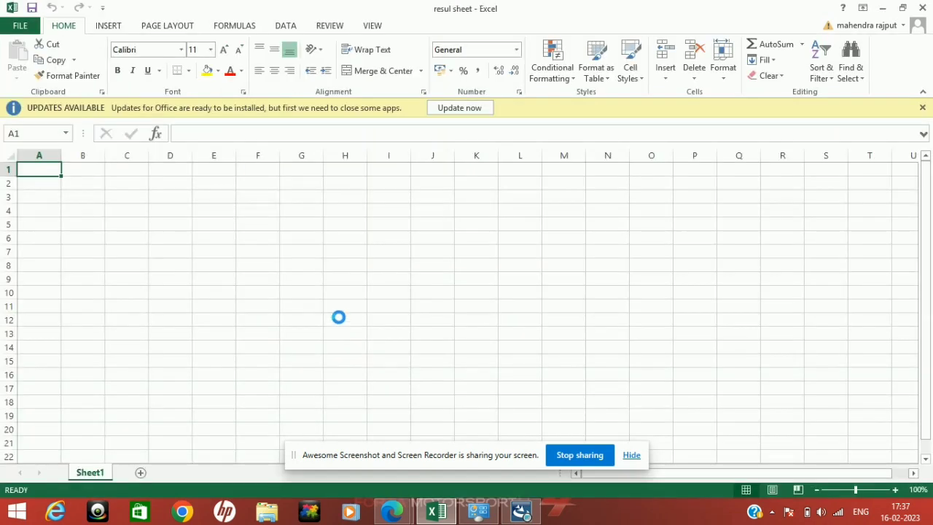
# - Enter the headings S.NO in A2 and NAME OF STUDENT in B2, and fit column B's width to its heading
pyautogui.click(46, 183)
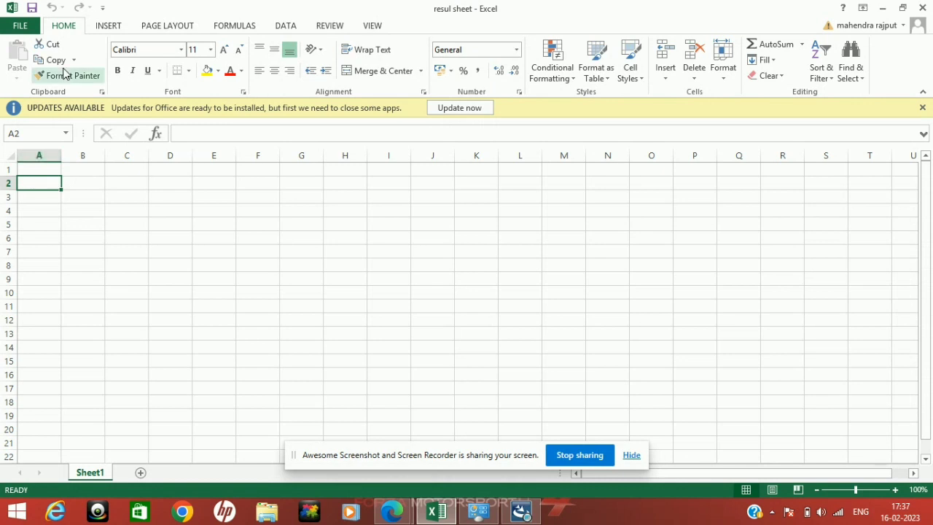
pyautogui.write('S')
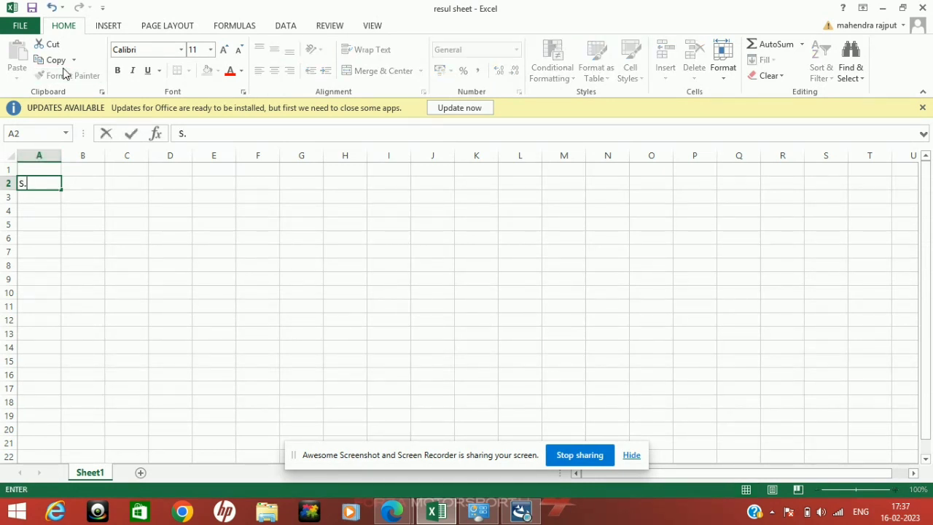
pyautogui.write('.NO')
pyautogui.press('Tab')
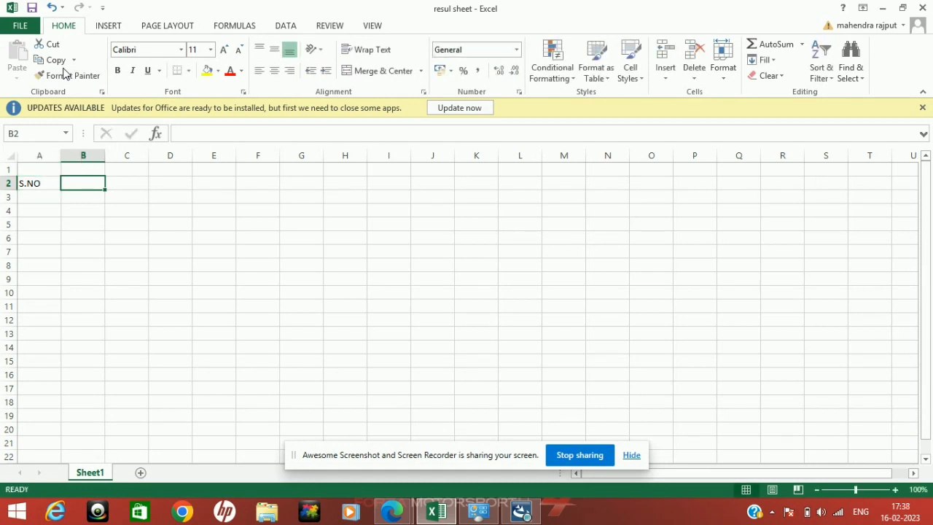
pyautogui.write('NAME O')
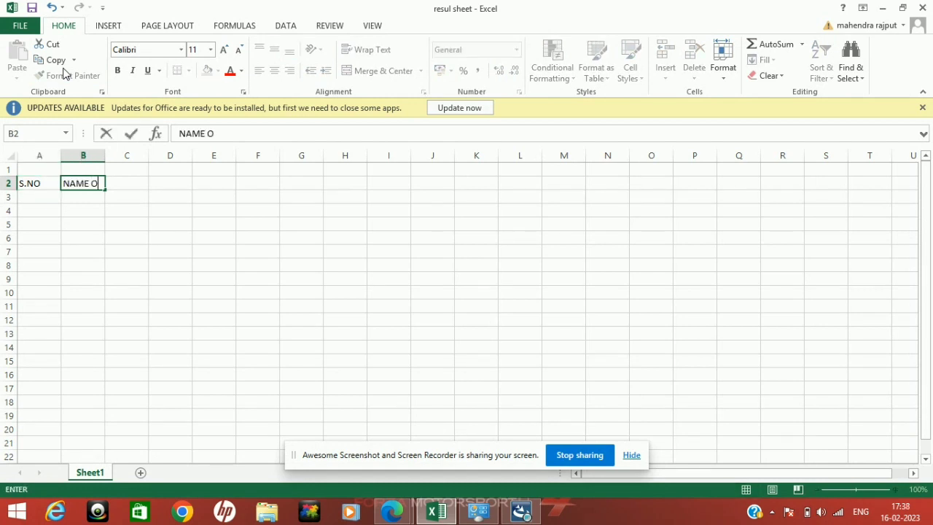
pyautogui.write('F STUDENT')
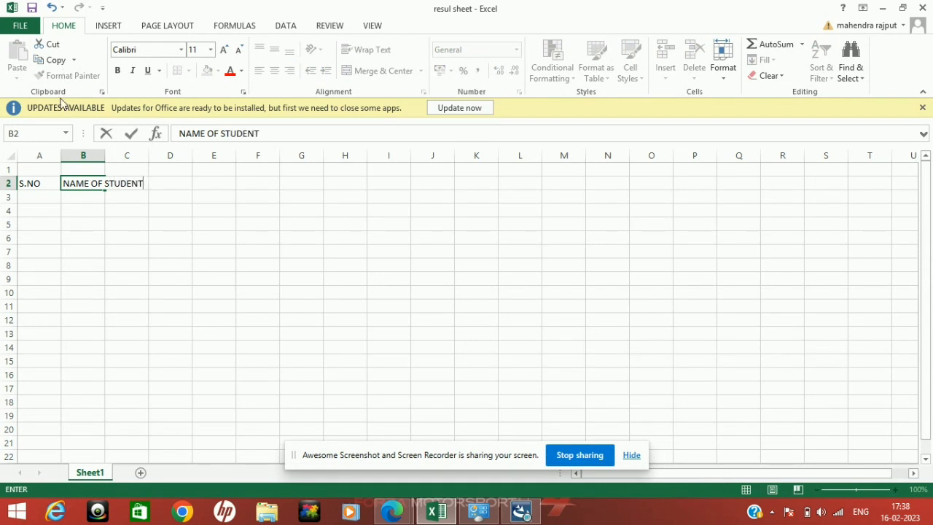
pyautogui.click(106, 156)
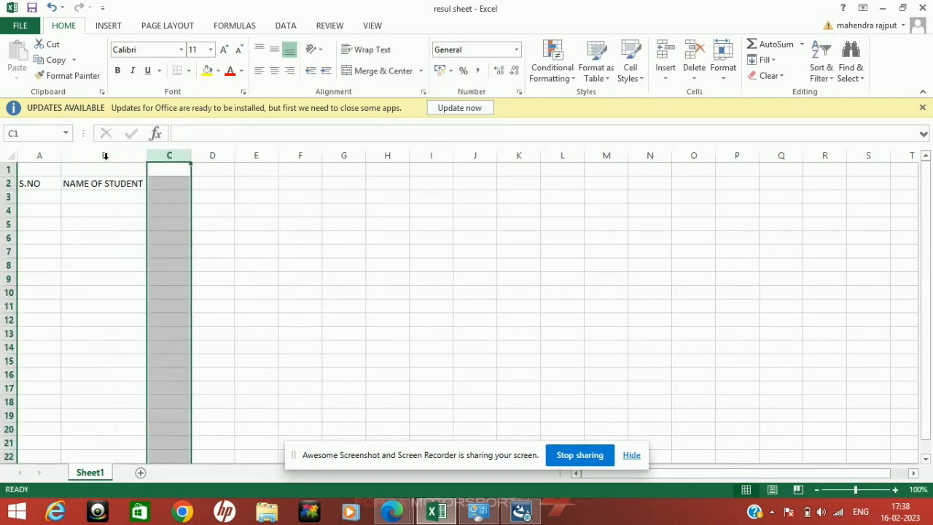
# - Enter the heading ROLL. NO. in cell C2
pyautogui.click(169, 182)
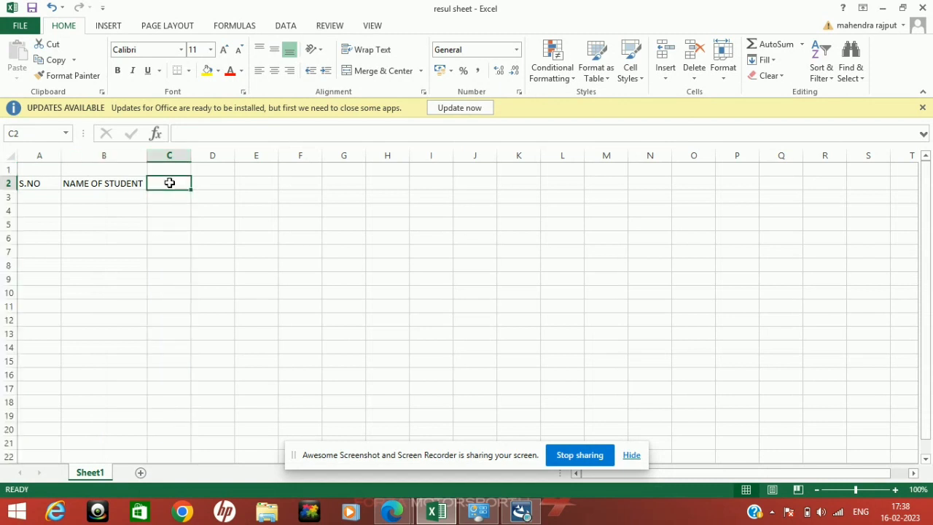
pyautogui.write('ROLL')
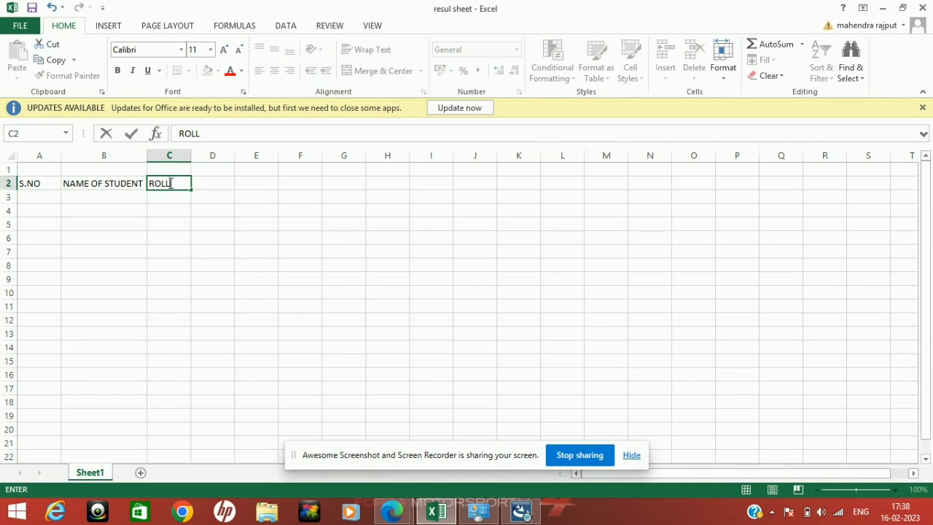
pyautogui.write('. NO.')
pyautogui.press('Tab')
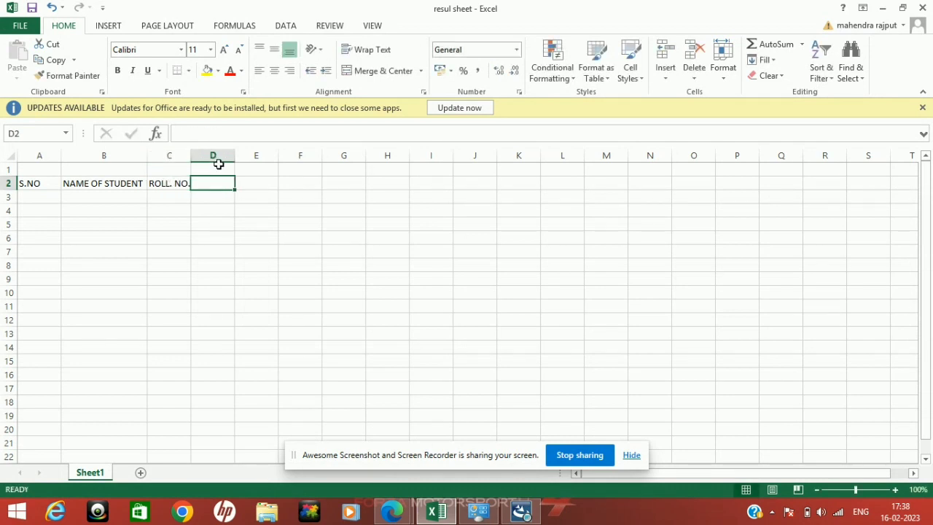
# - Enter the subject heading HINDI in D2 and merge and center it across D2:E2
pyautogui.write('H')
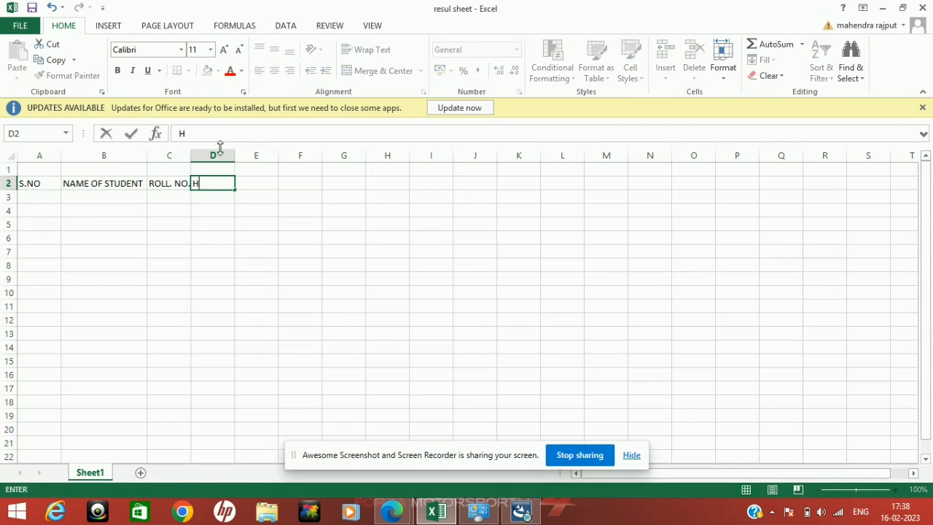
pyautogui.write('INDI')
pyautogui.click(216, 277)
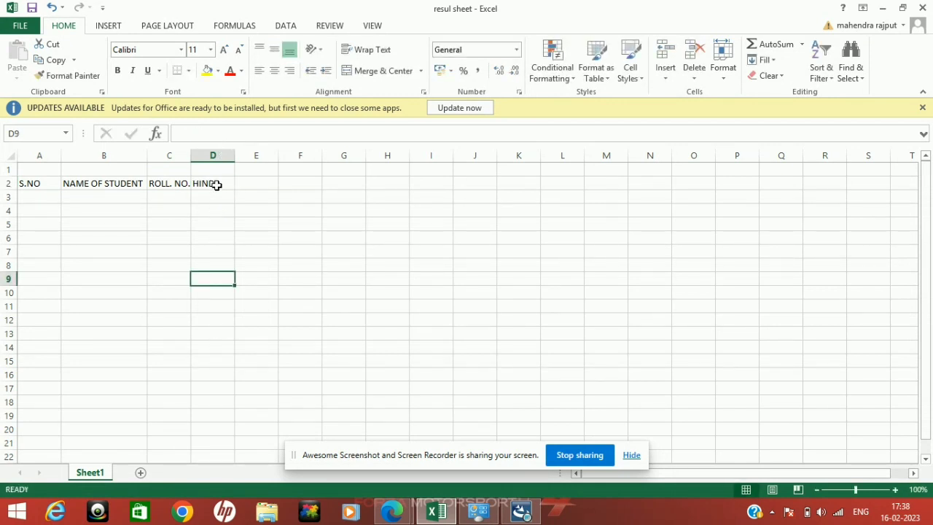
pyautogui.moveTo(216, 185); pyautogui.dragTo(255, 184)
pyautogui.click(370, 71)
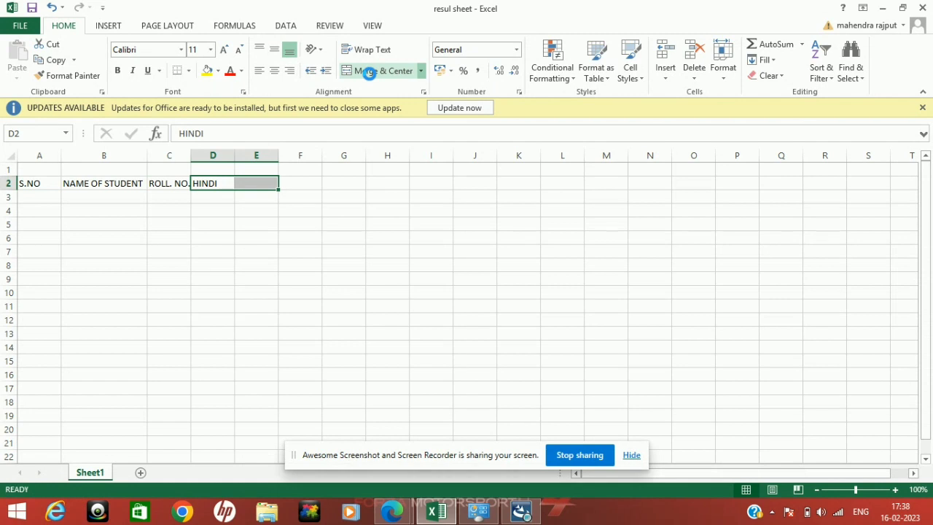
# - Merge and center cells F2:G2 and enter the subject heading ENGLISH
pyautogui.click(302, 183)
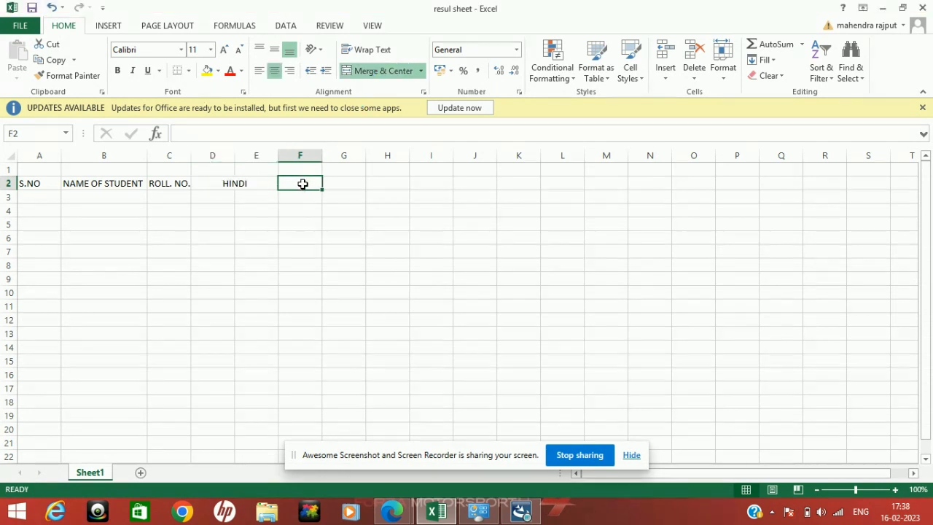
pyautogui.moveTo(318, 182); pyautogui.dragTo(327, 183)
pyautogui.click(367, 71)
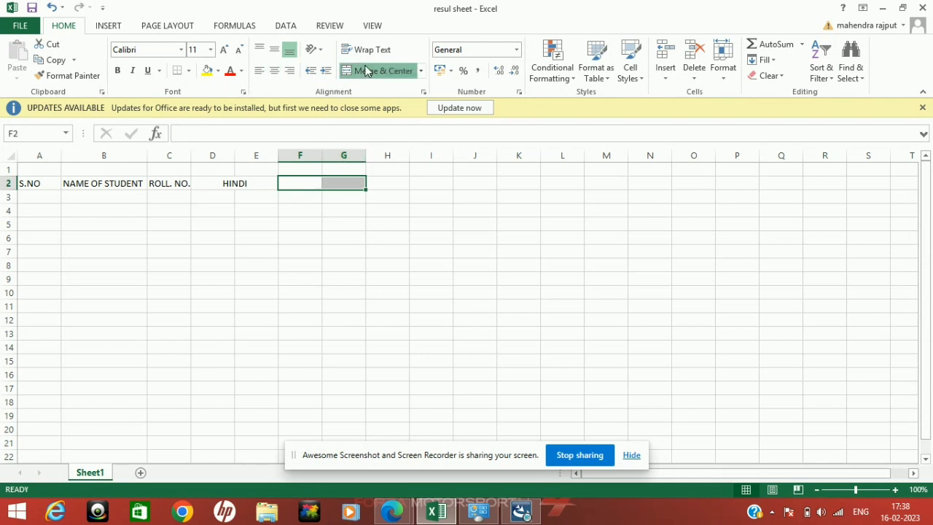
pyautogui.write('ENGLISH')
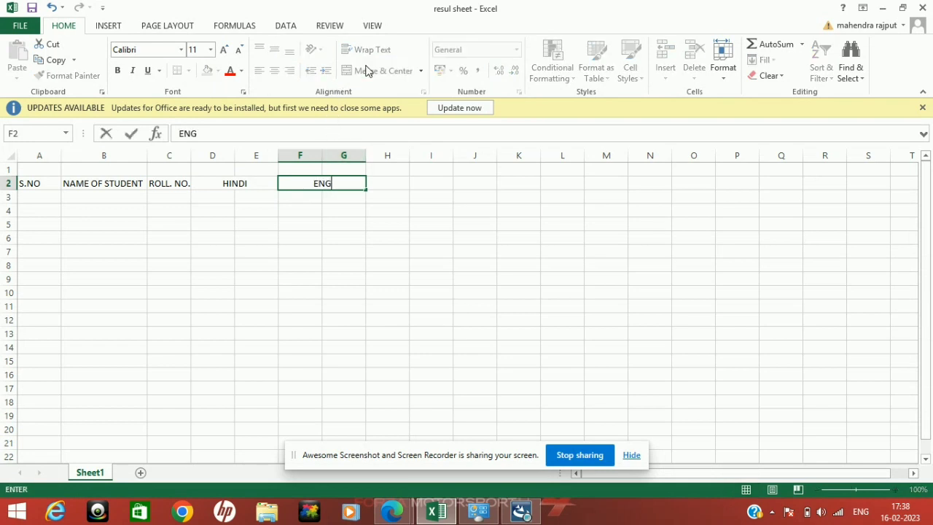
pyautogui.click(422, 241)
# - Merge and center cells H2:I2 and enter the subject heading MATHS
pyautogui.moveTo(389, 185); pyautogui.dragTo(430, 184)
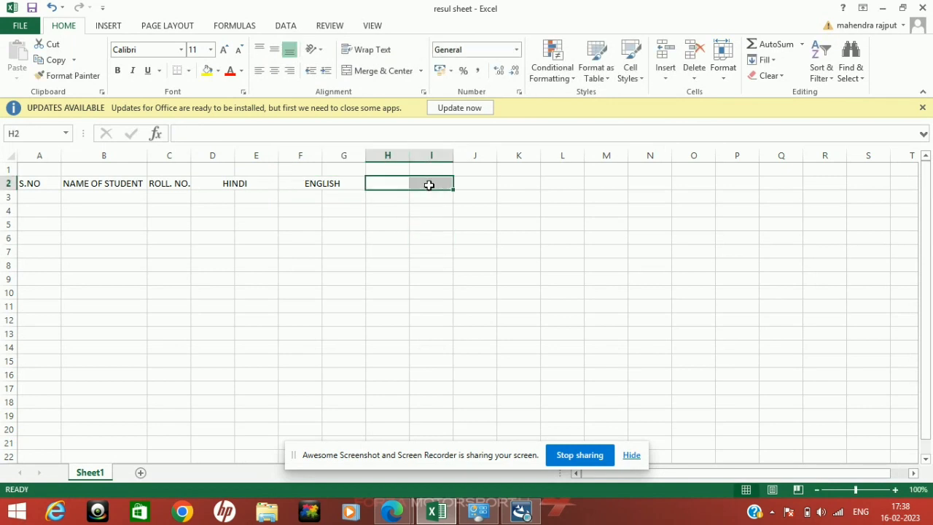
pyautogui.click(394, 76)
pyautogui.write('MATHS')
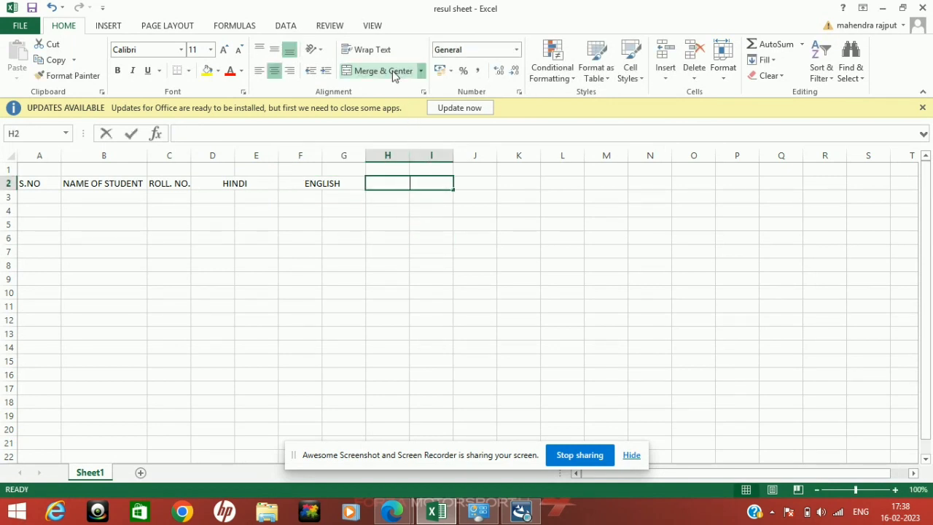
pyautogui.click(400, 218)
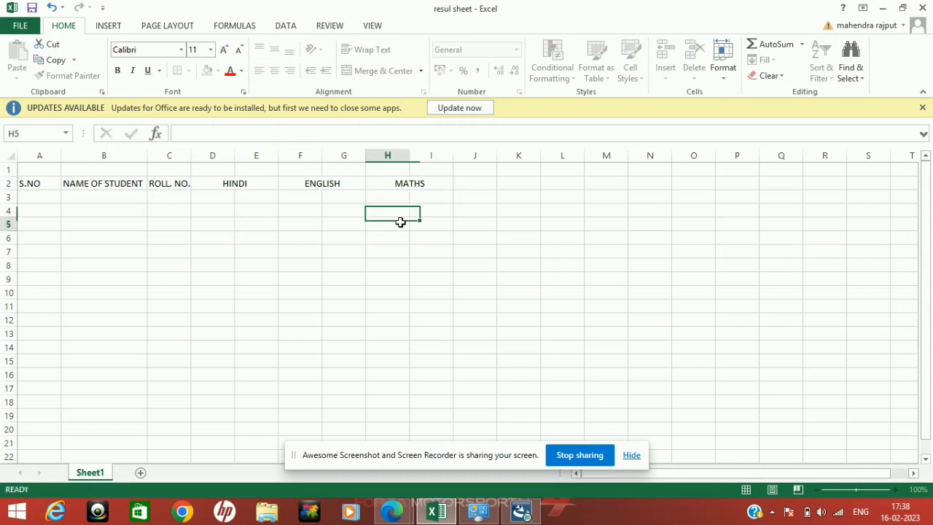
# - Merge and center cells J2:K2 and enter the subject heading SCIENCE
pyautogui.moveTo(485, 185); pyautogui.dragTo(507, 184)
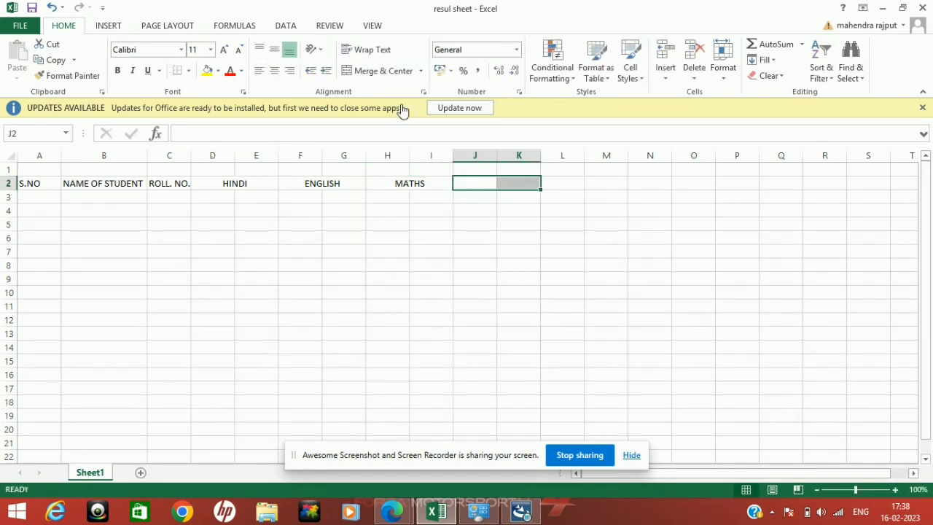
pyautogui.click(377, 76)
pyautogui.write('SCIENCE')
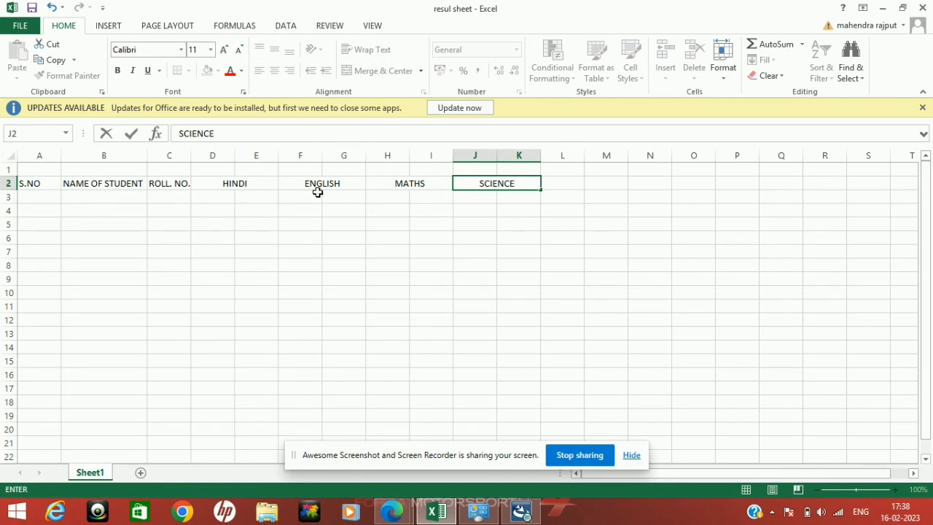
pyautogui.click(325, 277)
# - Enter the subheading MAX. MARKS in D3 under HINDI and fit column D's width to the text
pyautogui.click(216, 197)
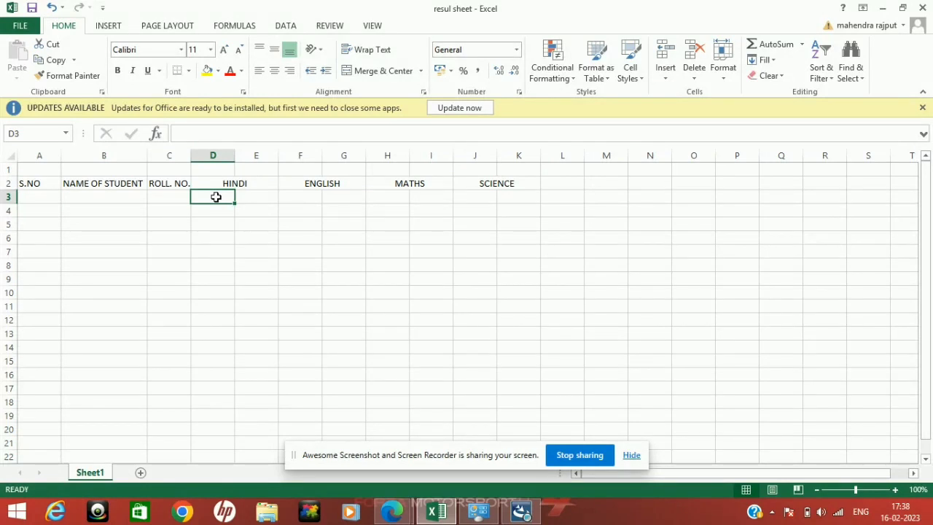
pyautogui.write('MAX')
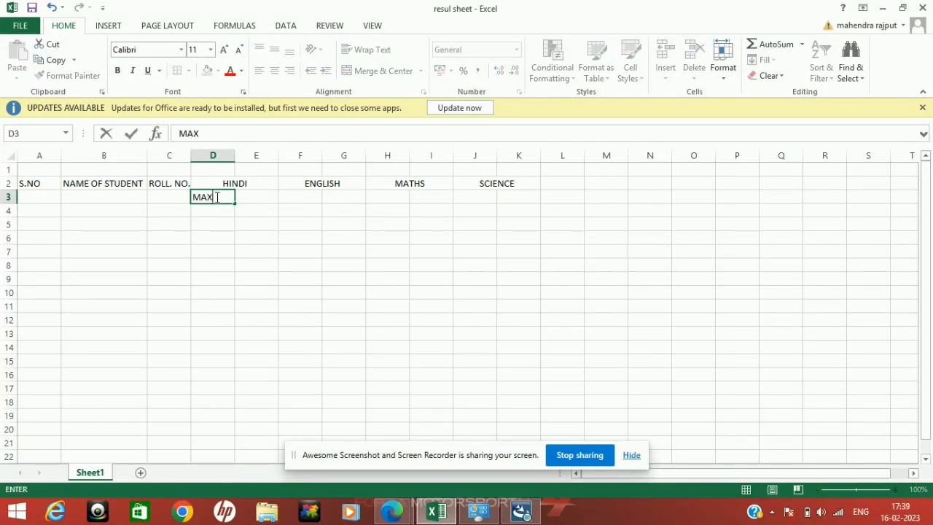
pyautogui.write('. MARKS')
pyautogui.click(241, 289)
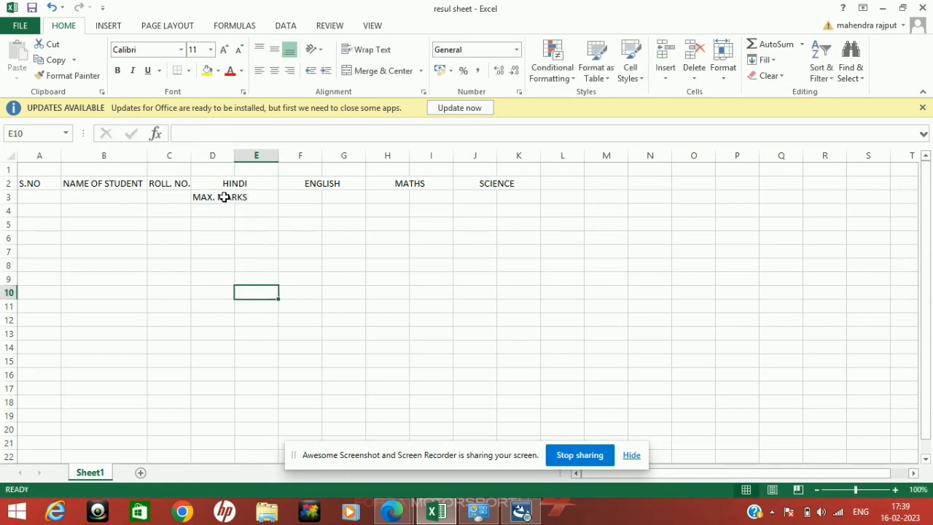
pyautogui.click(224, 196)
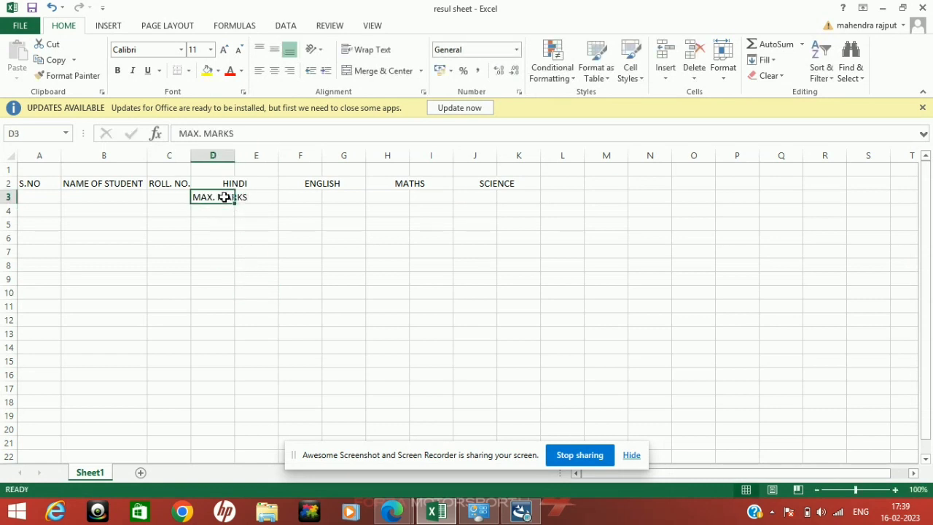
pyautogui.doubleClick(235, 155)
# - Enter the subheading OBTAINED MARKS in cell E3 under HINDI
pyautogui.click(272, 197)
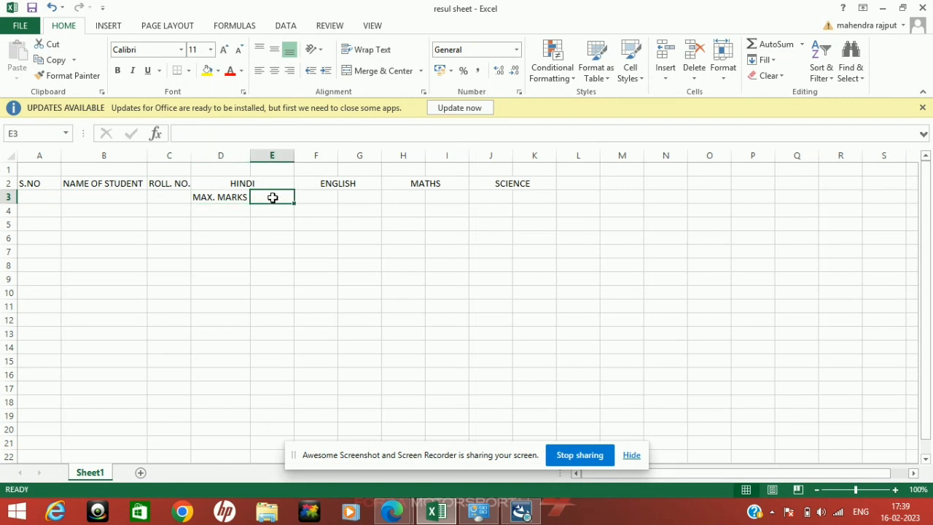
pyautogui.write('OB')
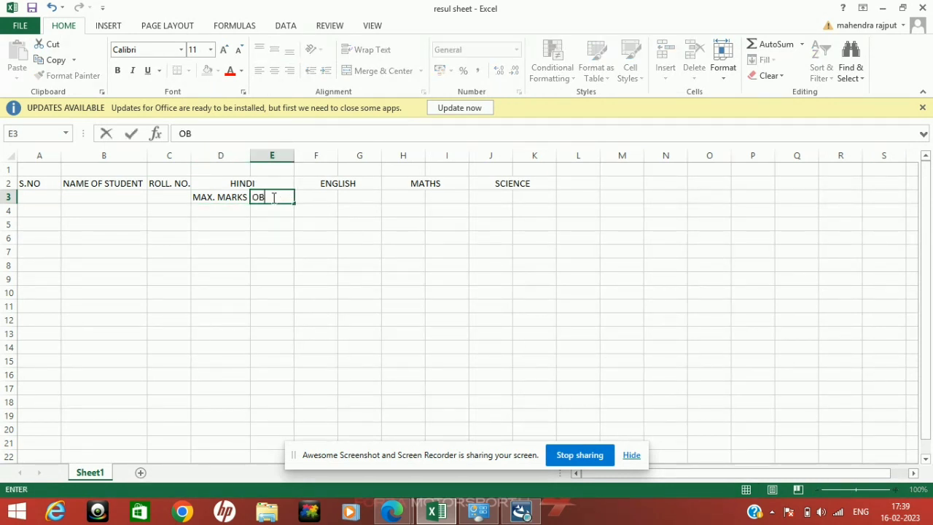
pyautogui.write('TAINED MA')
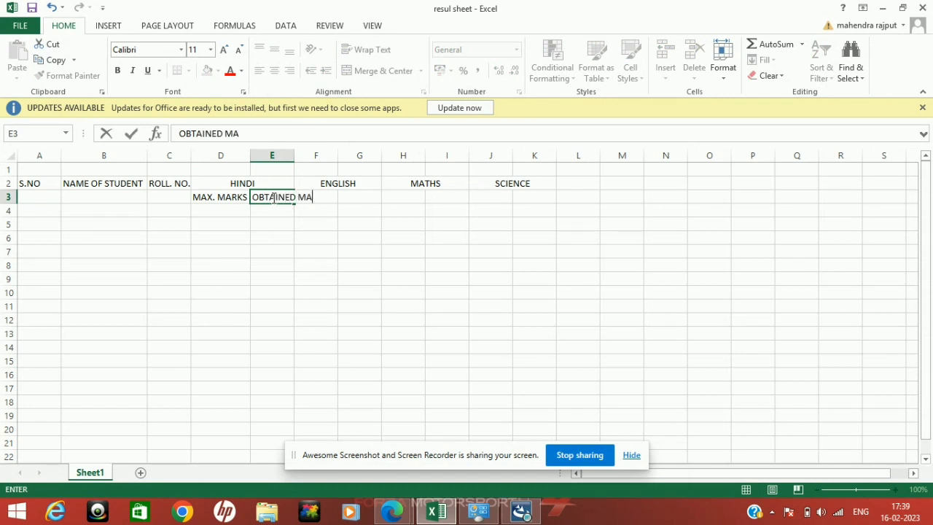
pyautogui.write('RKS')
pyautogui.click(293, 294)
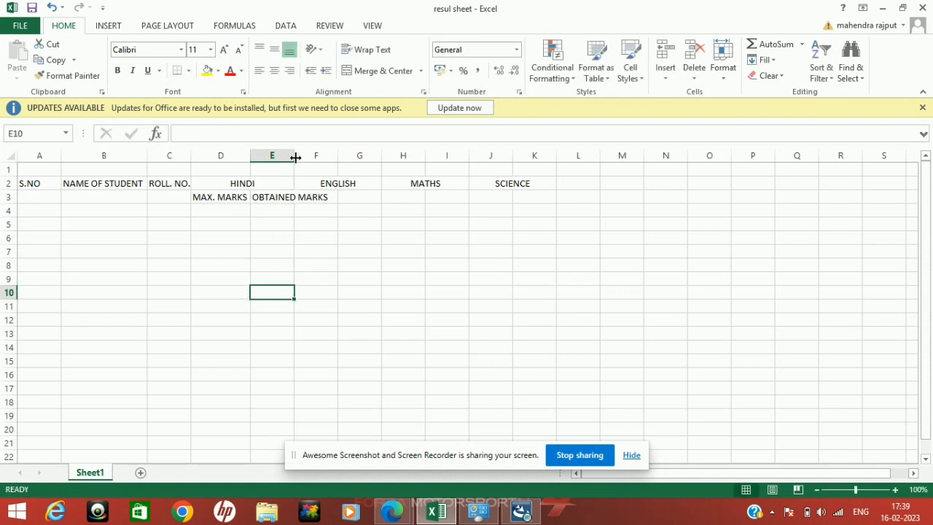
# - Copy the HINDI subheadings from D3:E3 to F3:G3 under ENGLISH and fit the widths of columns E, F and G to their text
pyautogui.doubleClick(295, 156)
pyautogui.click(350, 231)
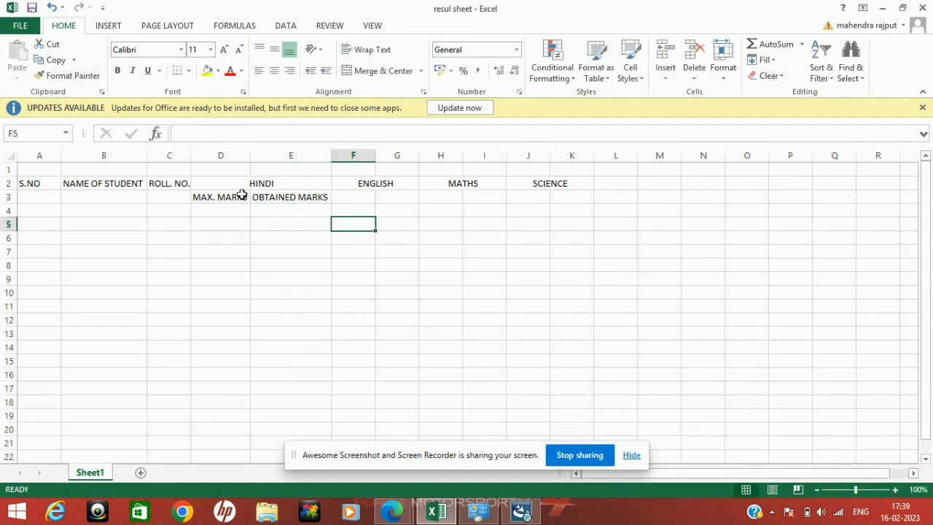
pyautogui.moveTo(237, 196); pyautogui.dragTo(276, 196)
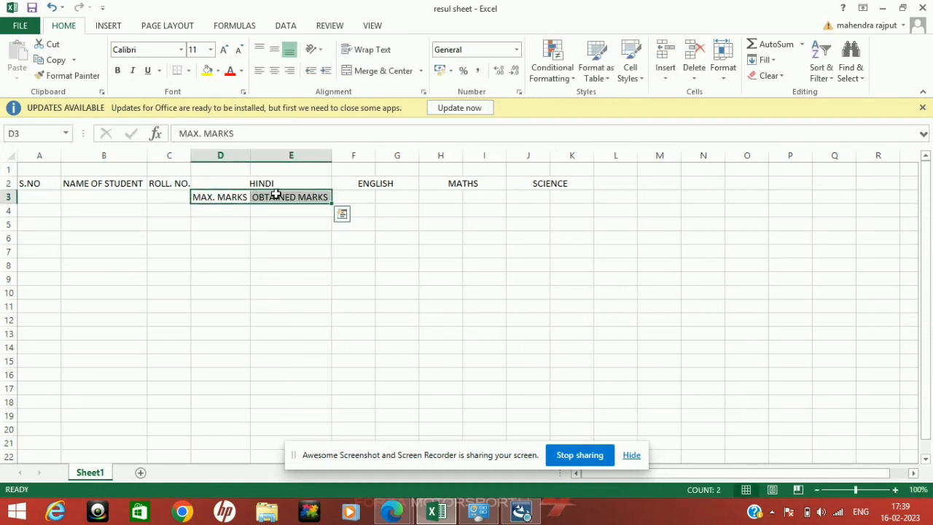
pyautogui.hotkey('ctrl', 'c')
pyautogui.moveTo(344, 197)
pyautogui.mouseDown()
pyautogui.moveTo(558, 193)
pyautogui.moveTo(437, 215)
pyautogui.moveTo(357, 194)
pyautogui.mouseUp()
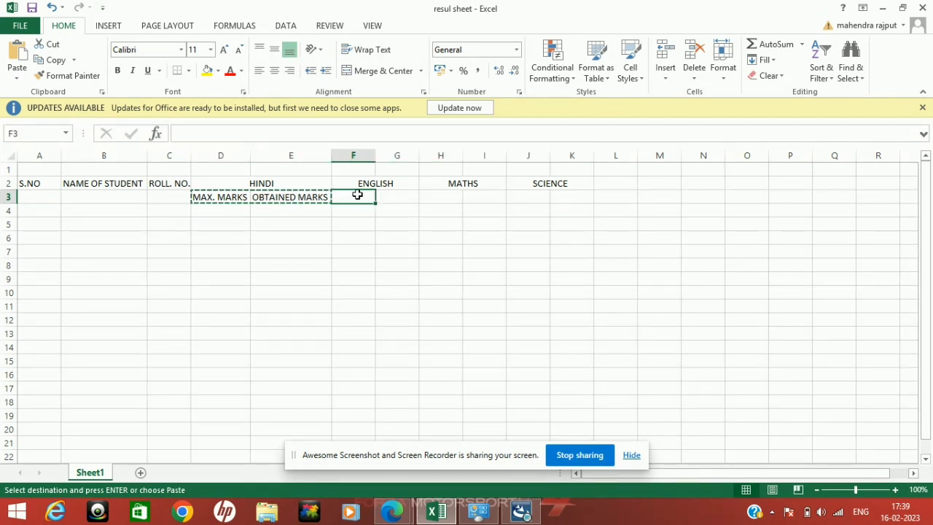
pyautogui.hotkey('ctrl', 'v')
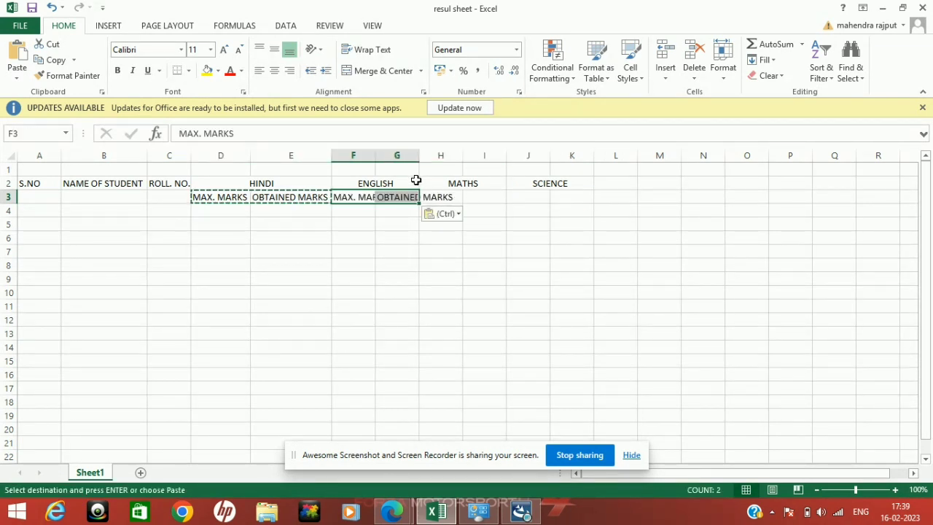
pyautogui.doubleClick(419, 156)
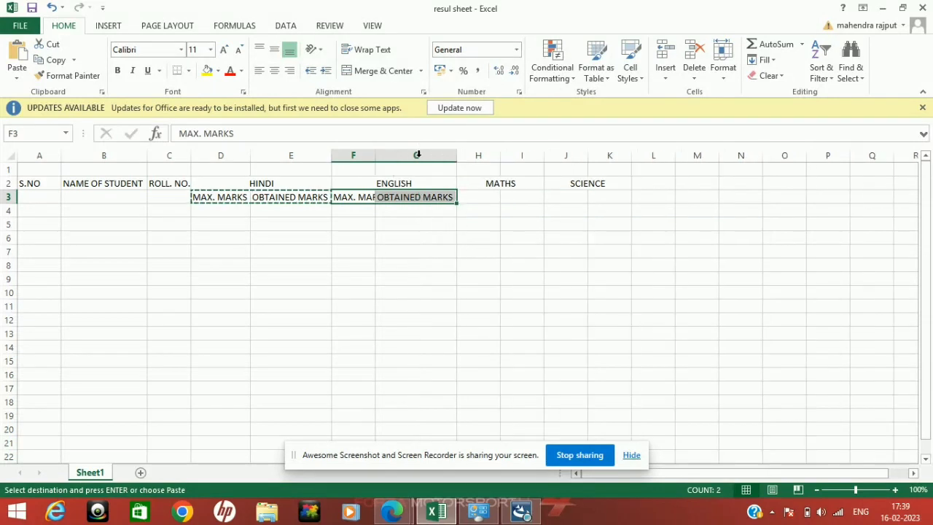
pyautogui.doubleClick(375, 156)
# - Paste the copied MAX. MARKS and OBTAINED MARKS subheadings into H3:I3 under MATHS and fit both columns to the text
pyautogui.moveTo(487, 196); pyautogui.dragTo(525, 197)
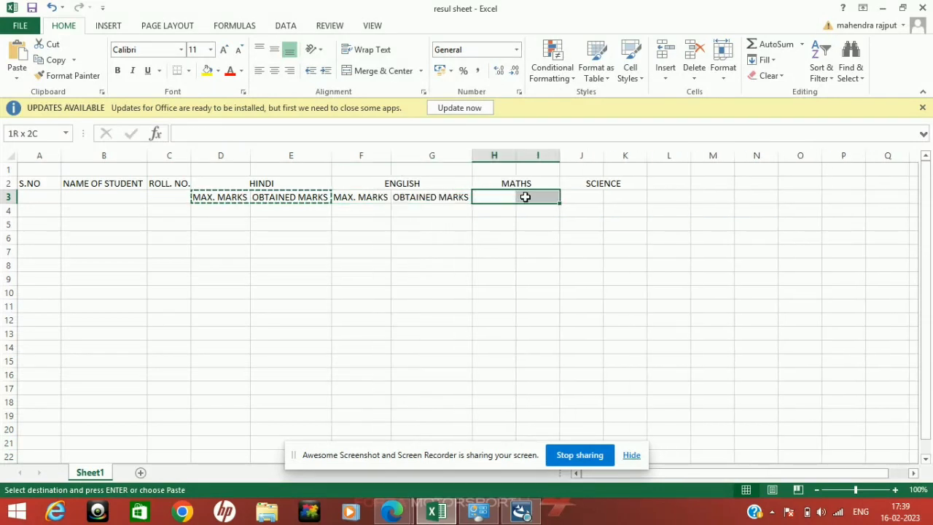
pyautogui.hotkey('ctrl', 'v')
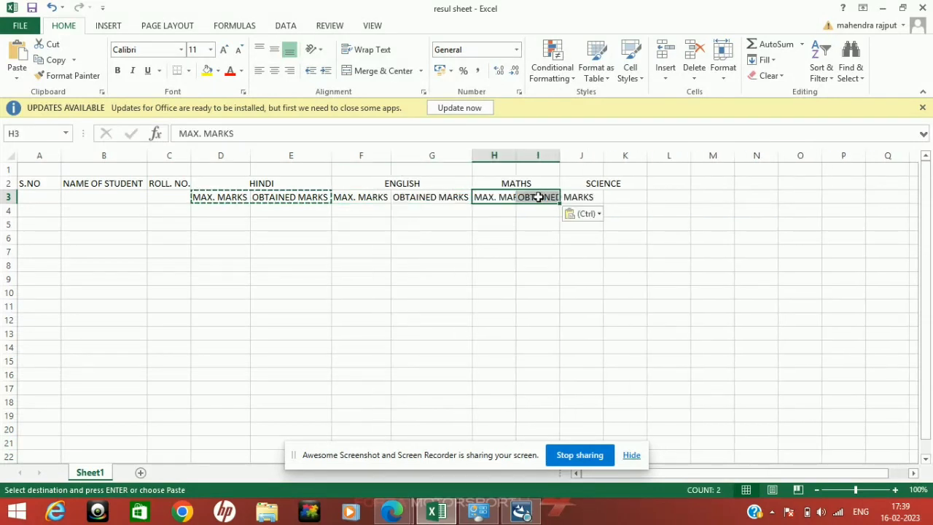
pyautogui.doubleClick(518, 156)
pyautogui.doubleClick(575, 156)
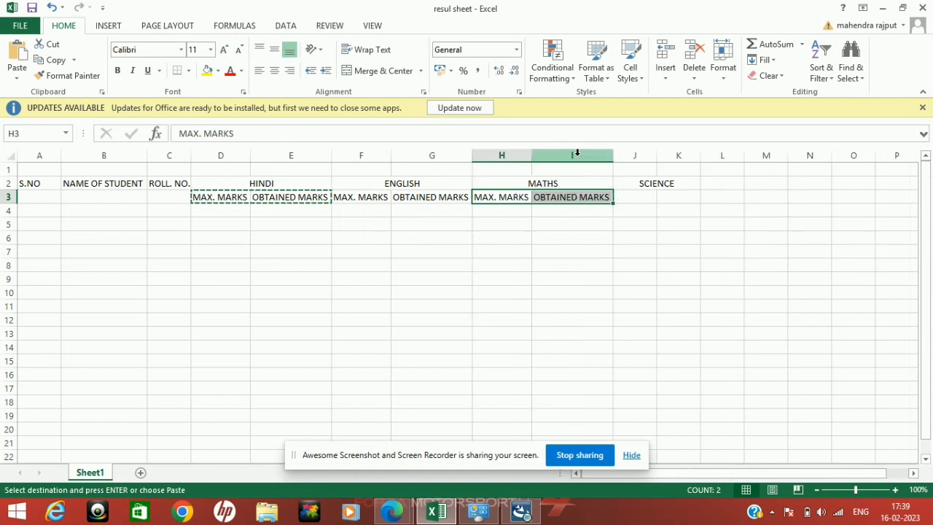
# - Paste the copied MAX. MARKS and OBTAINED MARKS subheadings into J3:K3 under SCIENCE and fit both columns to the text
pyautogui.click(645, 199)
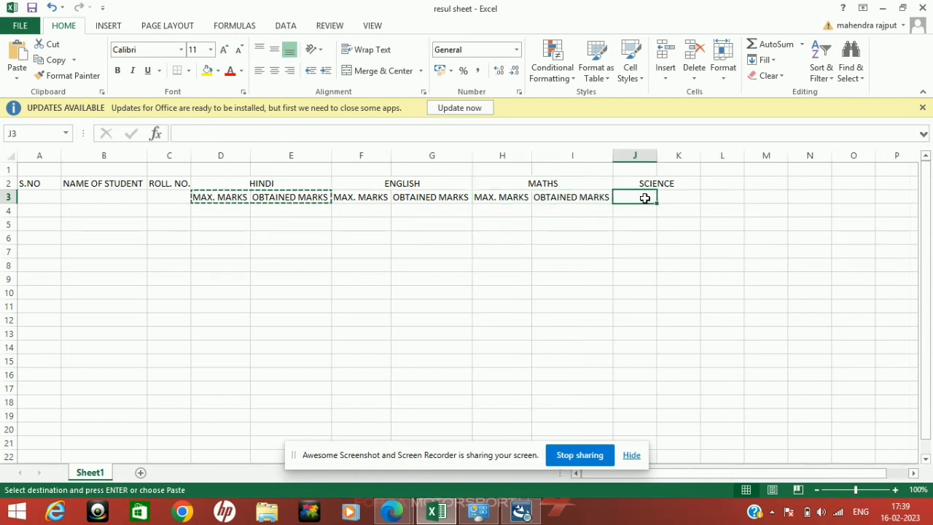
pyautogui.hotkey('ctrl', 'v')
pyautogui.doubleClick(656, 156)
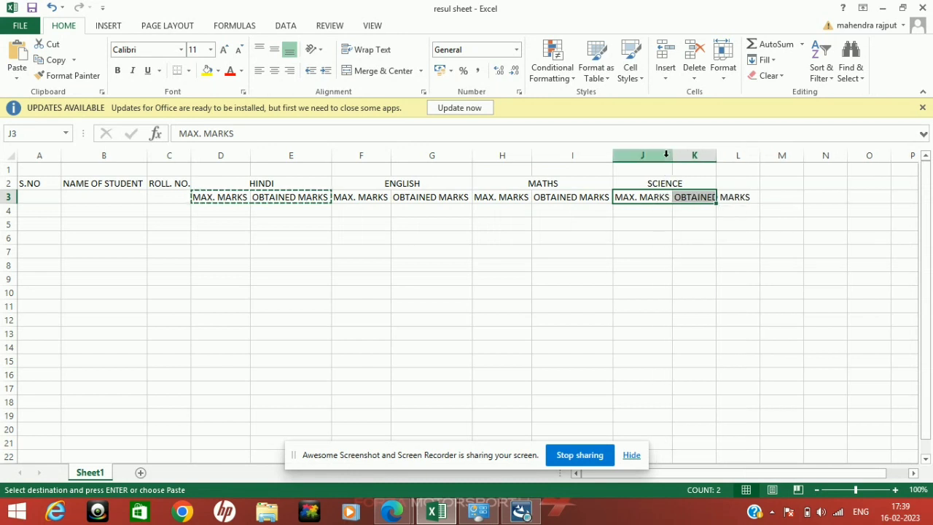
pyautogui.doubleClick(717, 155)
pyautogui.click(700, 250)
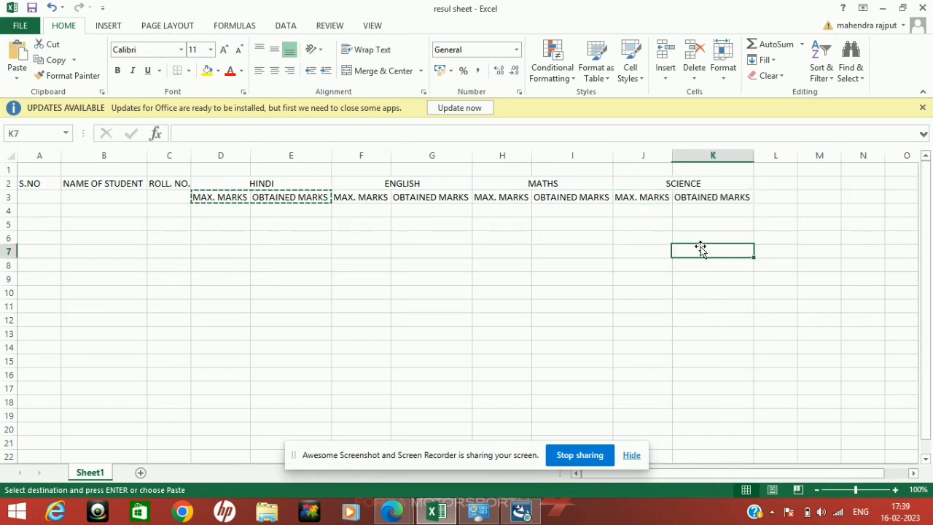
pyautogui.click(239, 254)
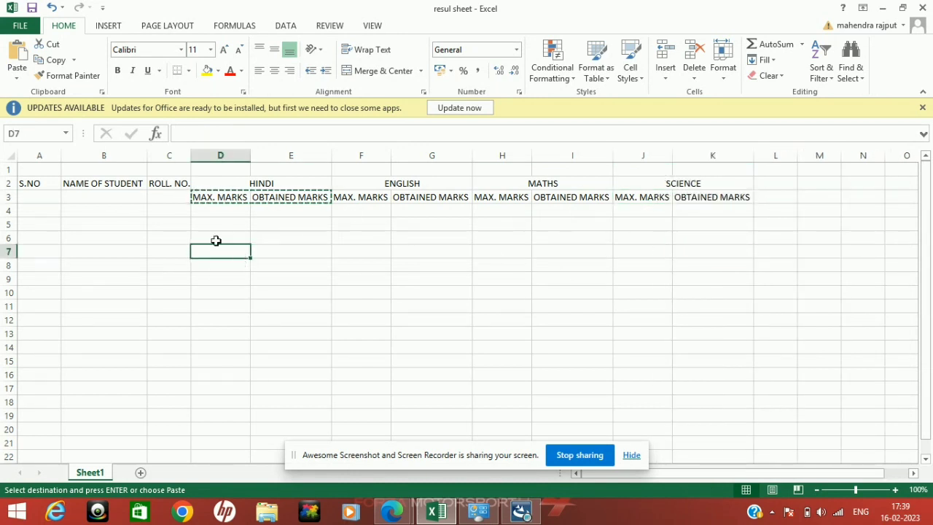
# - Merge and center B2:B3 for the NAME OF STUDENT heading and middle-align it vertically
pyautogui.moveTo(109, 182); pyautogui.dragTo(109, 198)
pyautogui.click(386, 71)
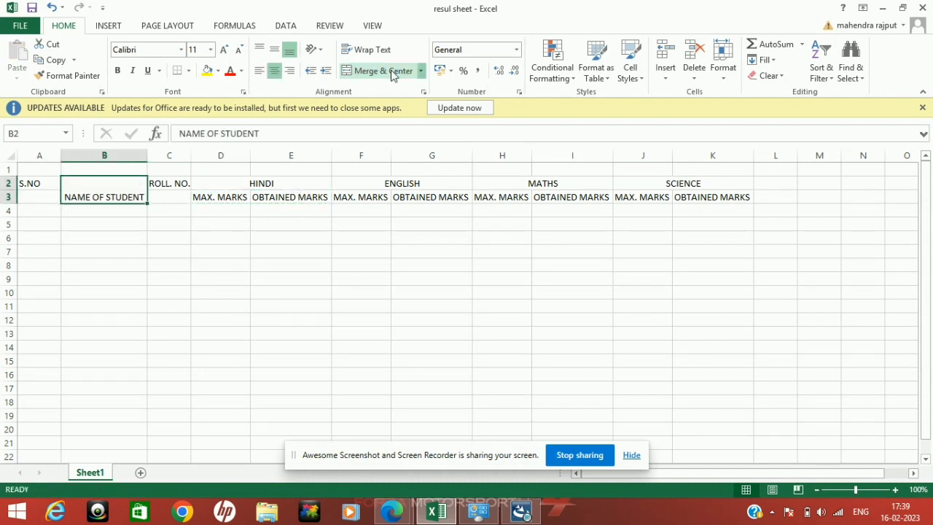
pyautogui.click(271, 53)
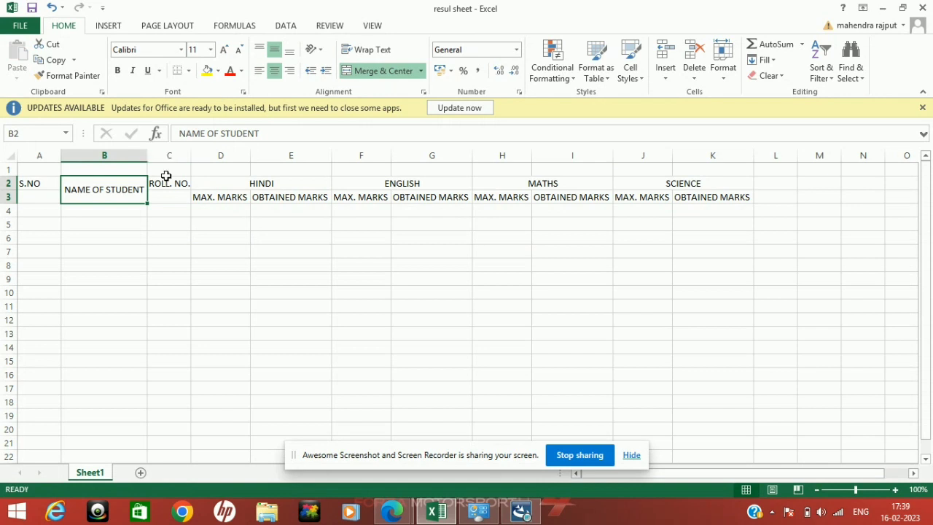
# - Merge and center C2:C3 for the ROLL. NO. heading and middle-align it vertically
pyautogui.moveTo(160, 182); pyautogui.dragTo(164, 200)
pyautogui.click(372, 70)
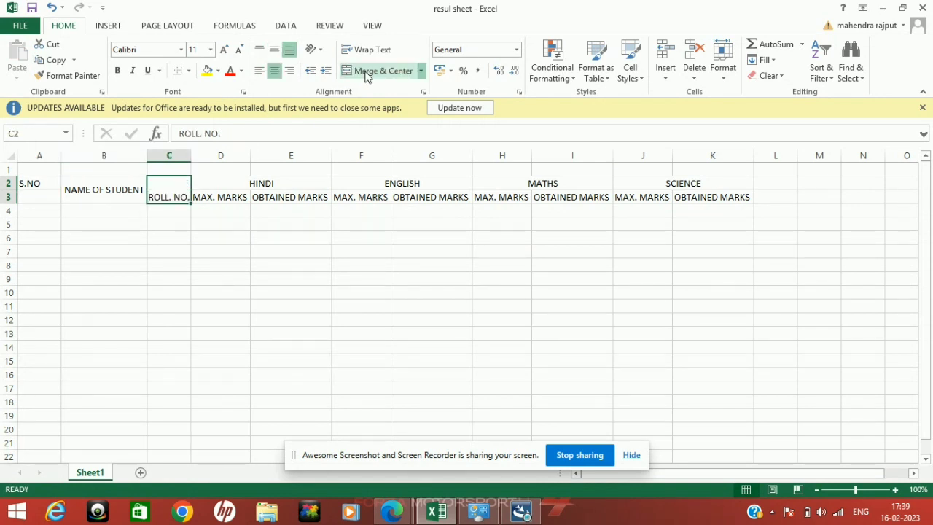
pyautogui.click(277, 54)
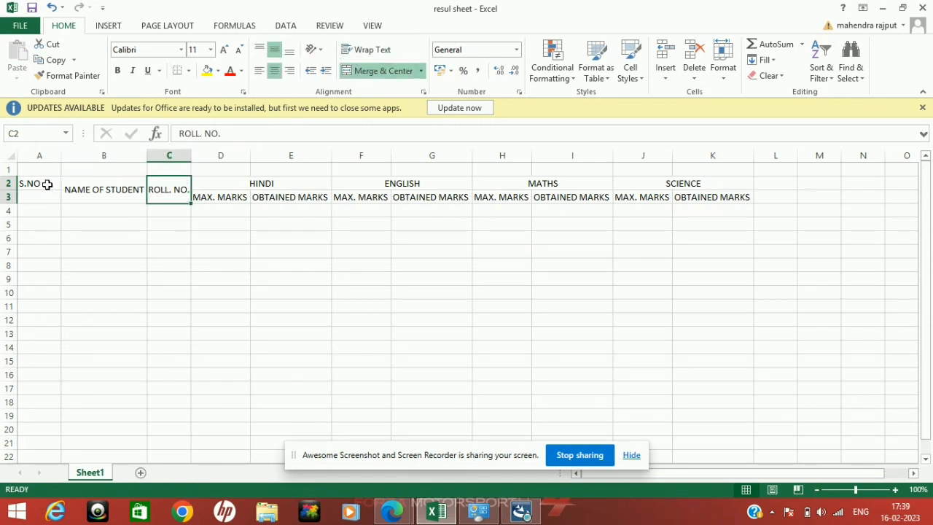
# - Merge and center A2:A3 for the S.NO heading and middle-align it vertically
pyautogui.moveTo(46, 183); pyautogui.dragTo(46, 196)
pyautogui.click(356, 71)
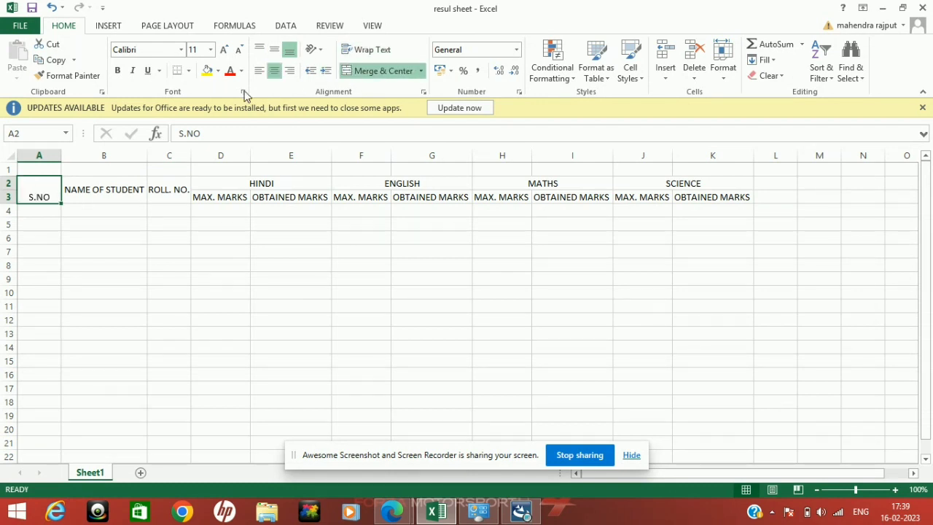
pyautogui.click(274, 55)
pyautogui.click(239, 253)
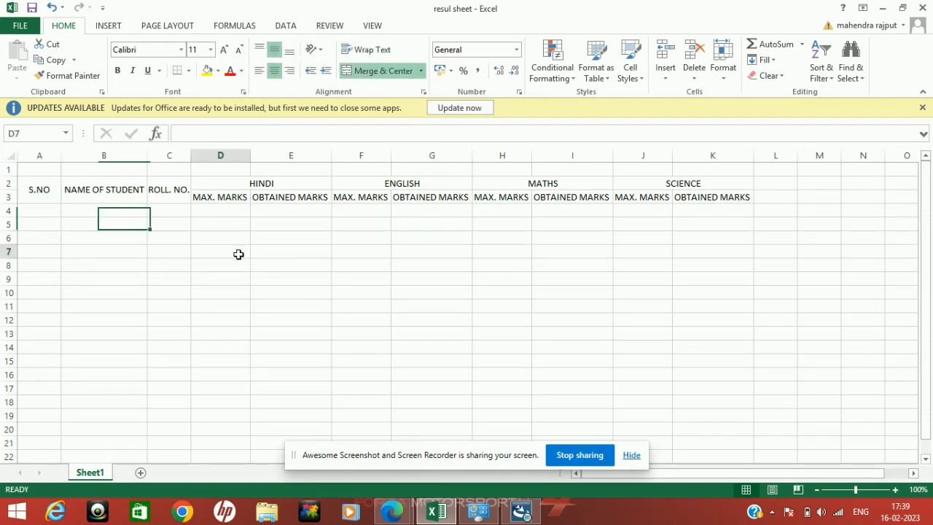
pyautogui.click(452, 227)
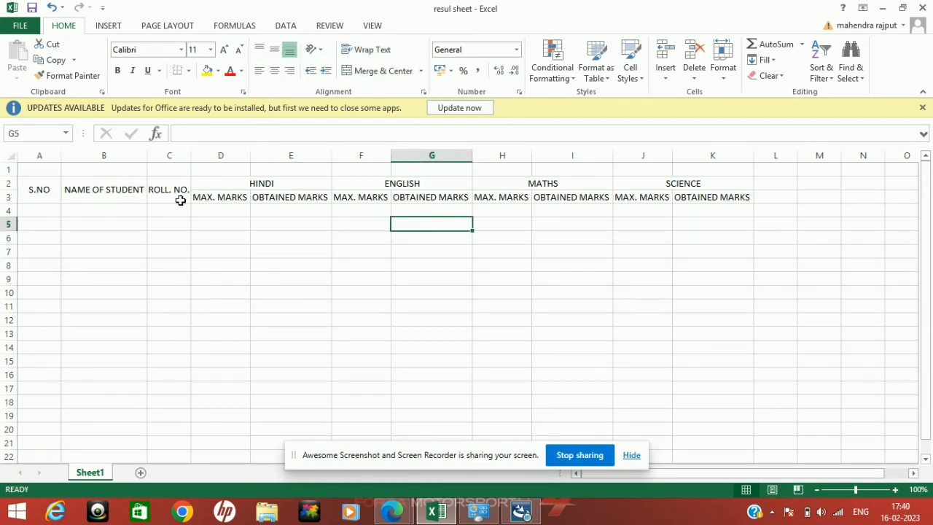
# - Increase the height of row 3 slightly
pyautogui.moveTo(13, 202); pyautogui.dragTo(13, 207)
pyautogui.click(196, 251)
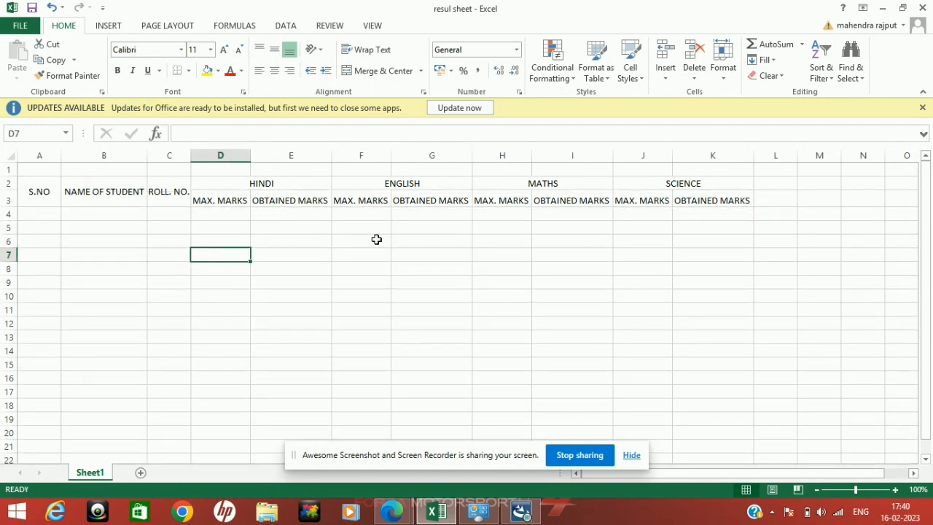
pyautogui.click(508, 224)
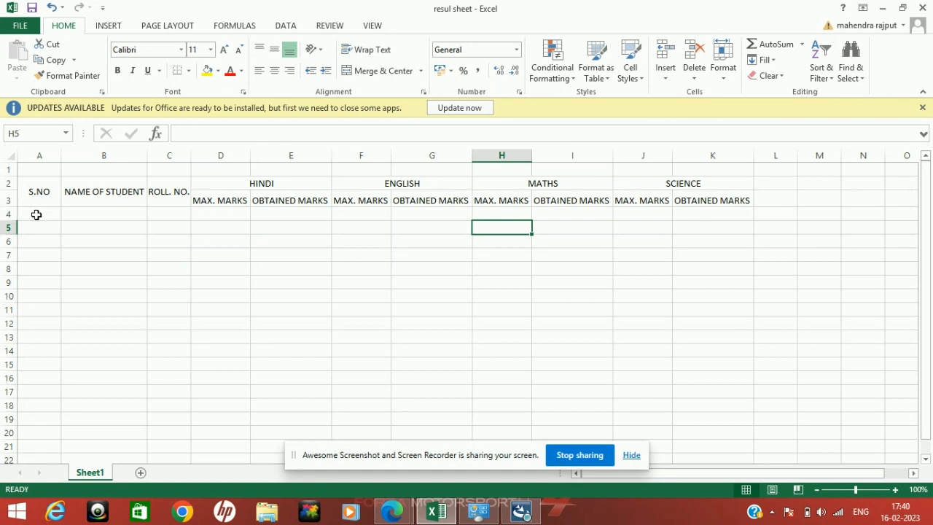
# - Enter the first three students' names in cells B4:B6 under NAME OF STUDENT
pyautogui.click(90, 215)
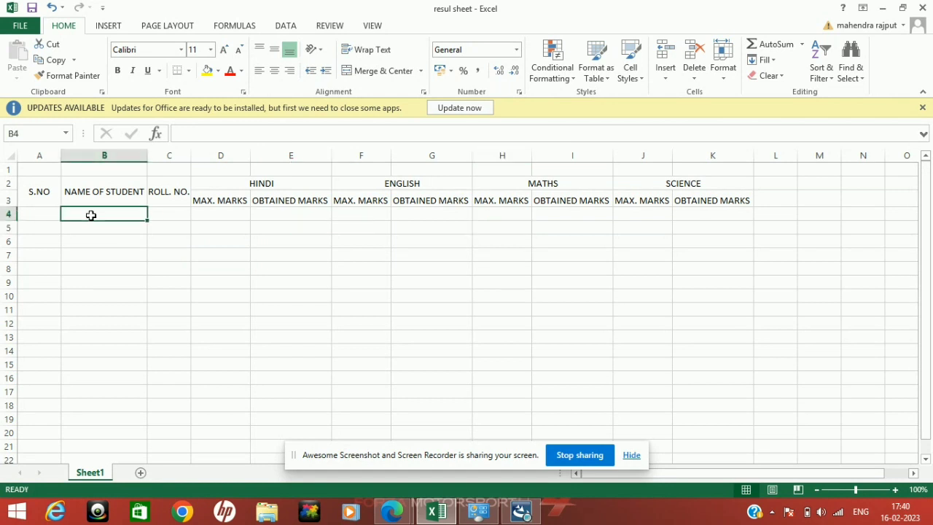
pyautogui.write('RAMESH')
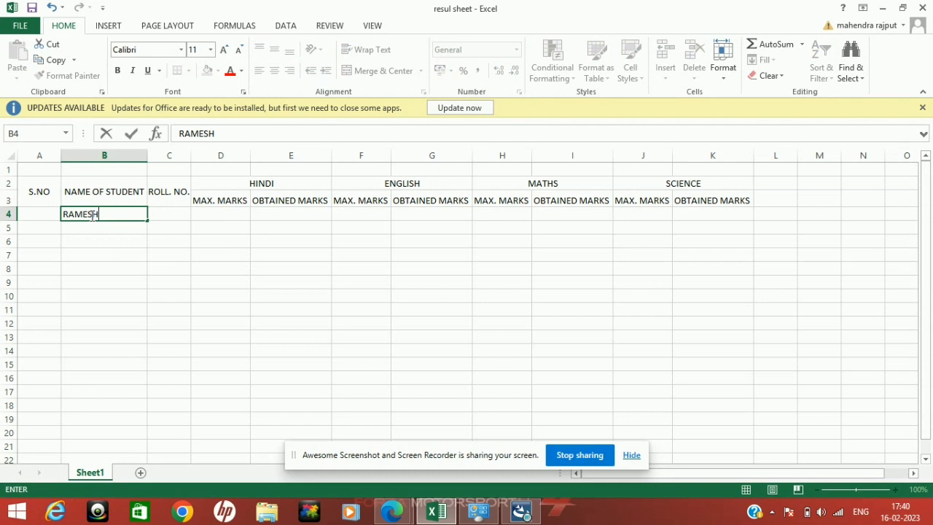
pyautogui.hotkey('ctrl', 'Return')
pyautogui.press('Return')
pyautogui.write('KARTIK')
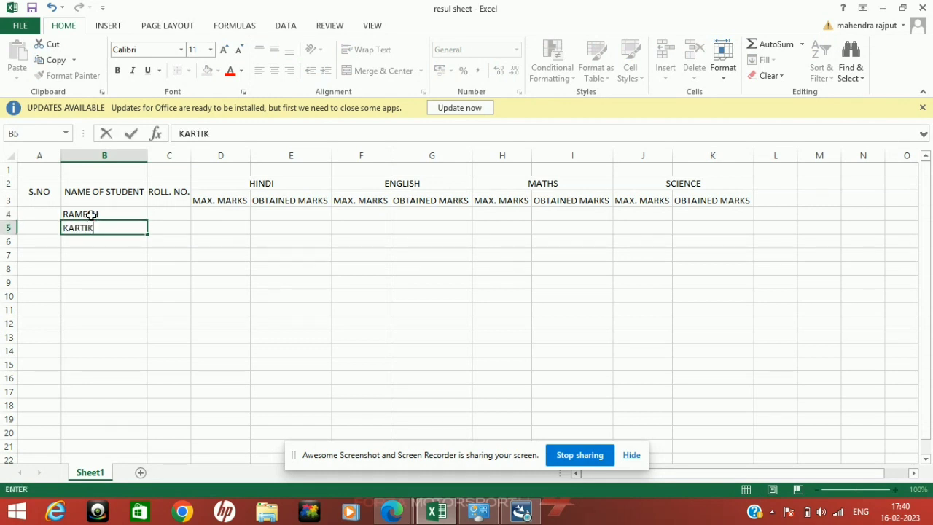
pyautogui.press('Return')
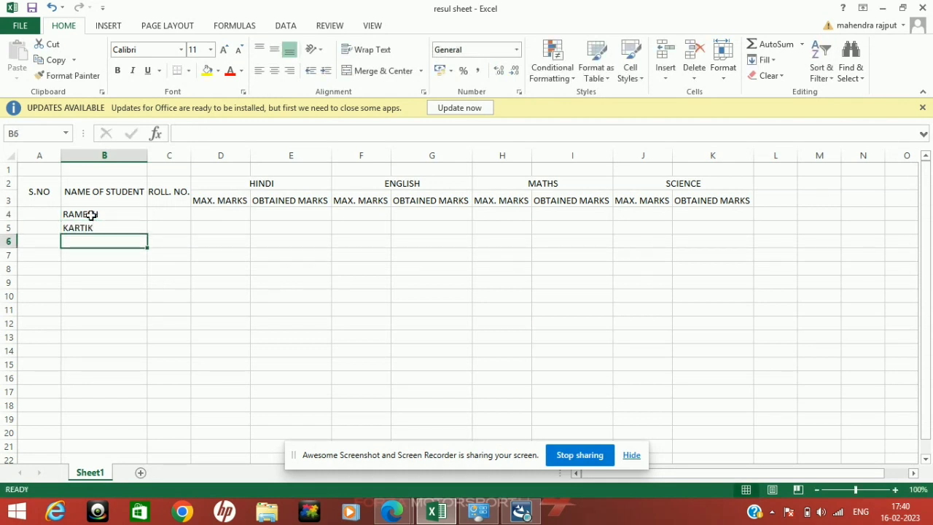
pyautogui.write('RA')
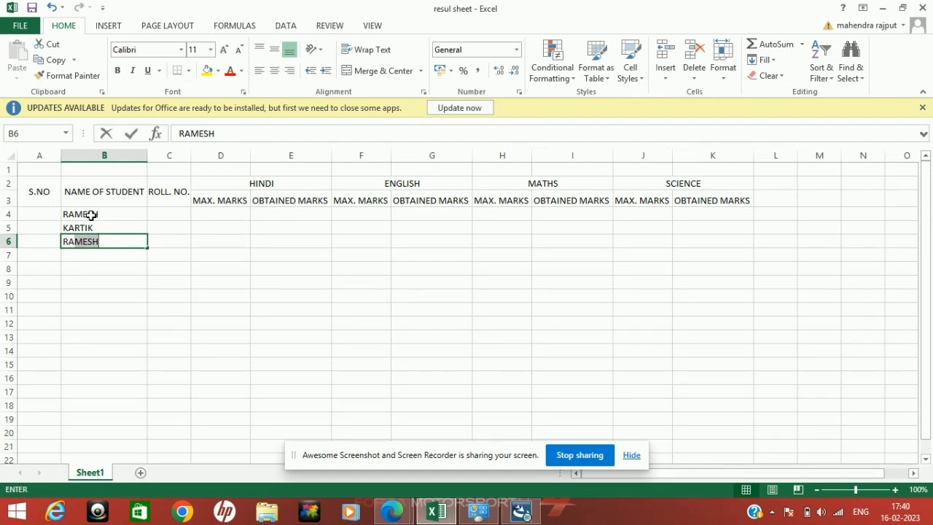
pyautogui.write('HUL')
pyautogui.press('Return')
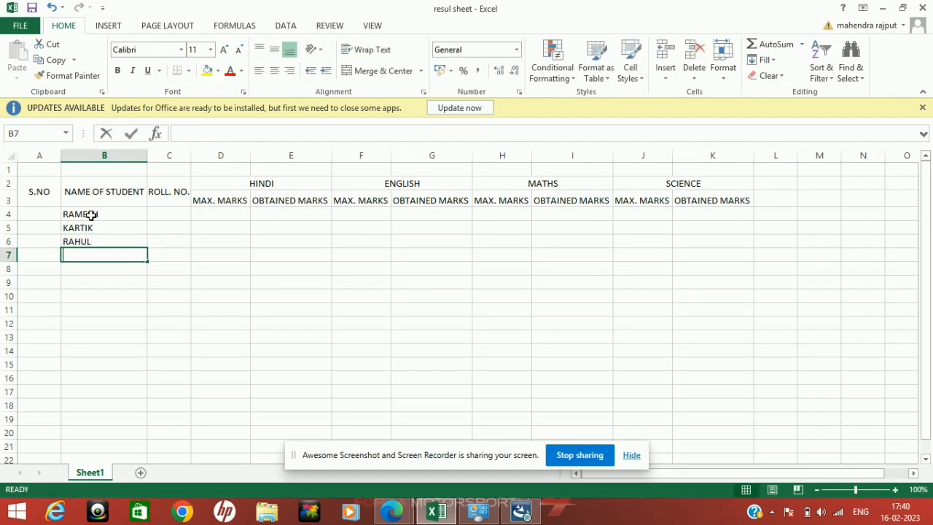
# - Enter the remaining three students' names in cells B7:B9 under NAME OF STUDENT
pyautogui.write('YASH')
pyautogui.press('Return')
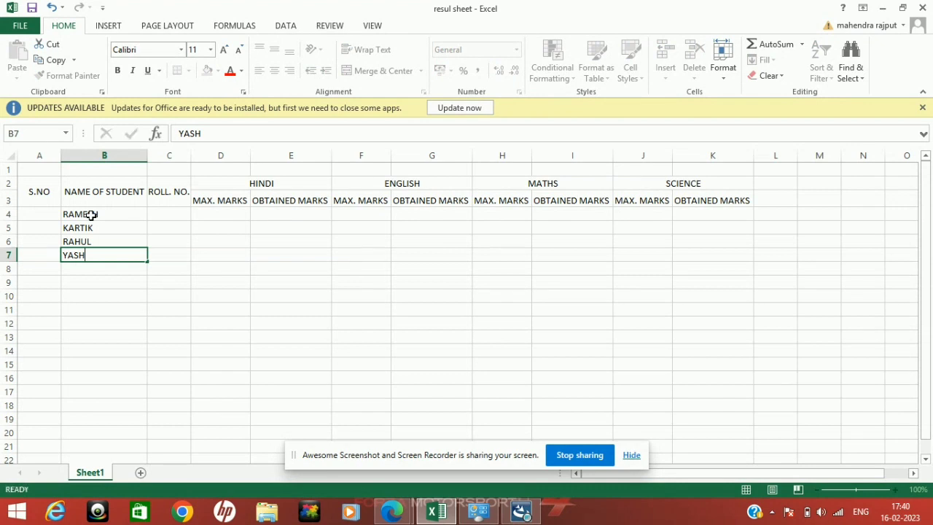
pyautogui.write('VIVEK')
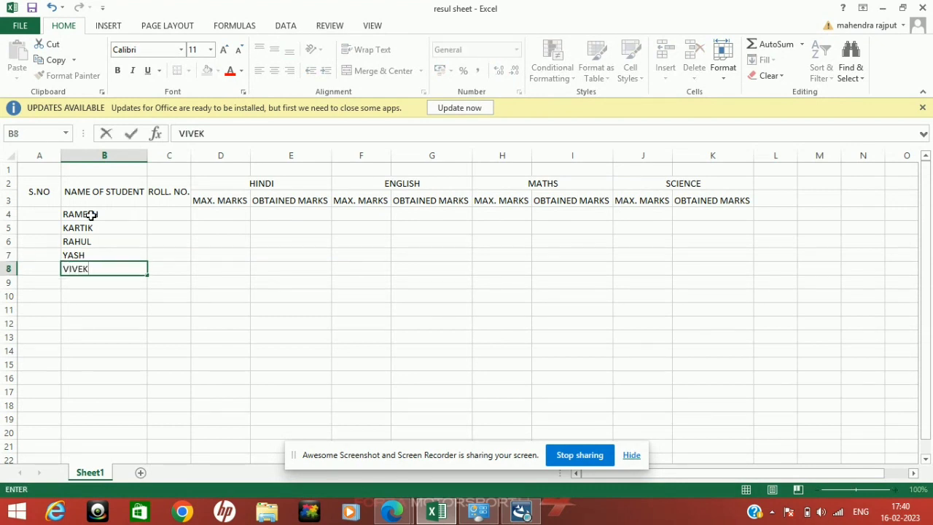
pyautogui.click(82, 283)
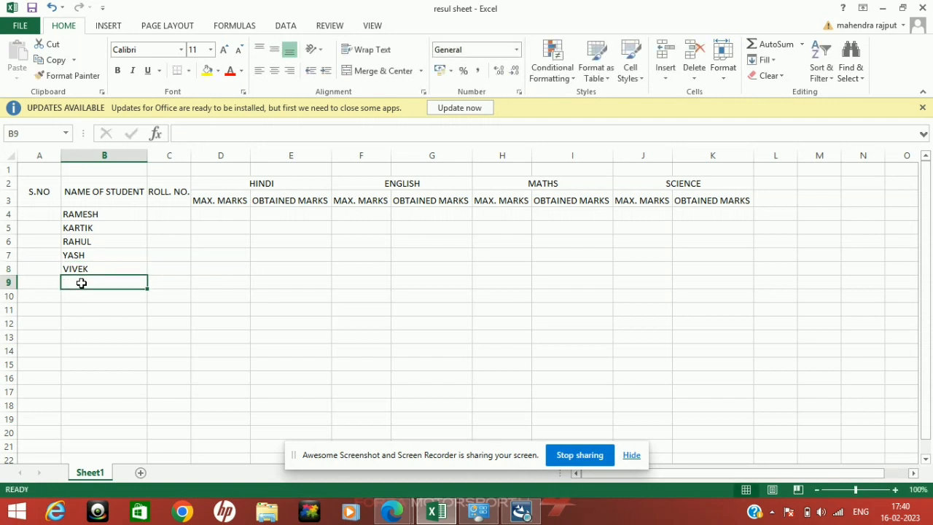
pyautogui.write('JASMIN')
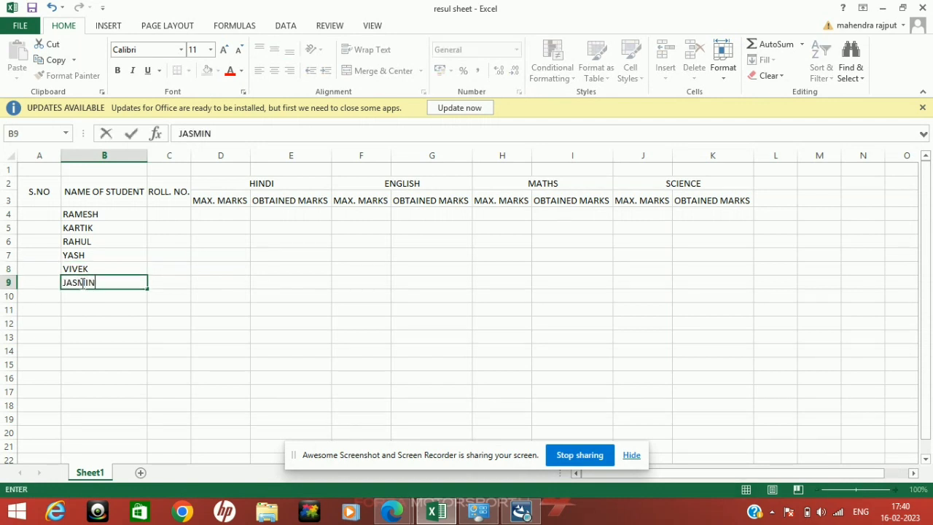
pyautogui.click(93, 336)
# - Enter the first two students' roll numbers in C4:C5 and extend the series down to C9
pyautogui.click(168, 212)
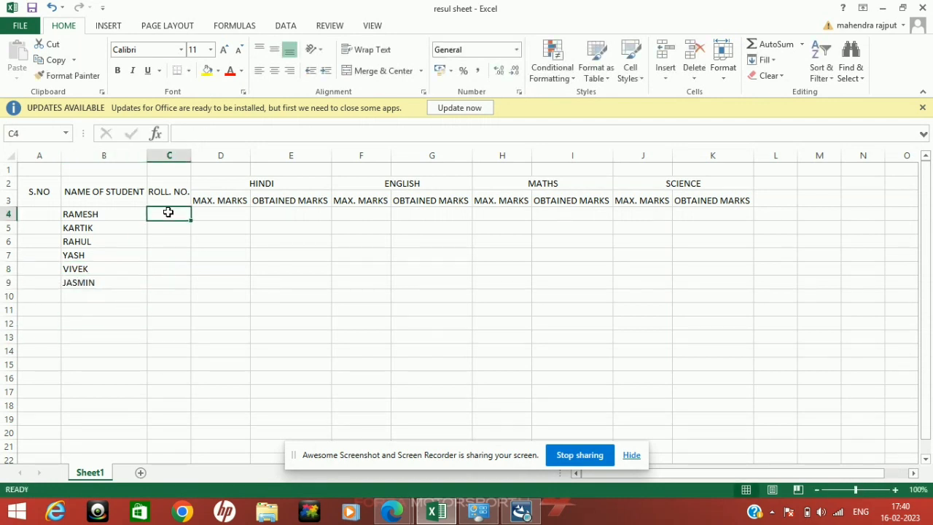
pyautogui.write('901')
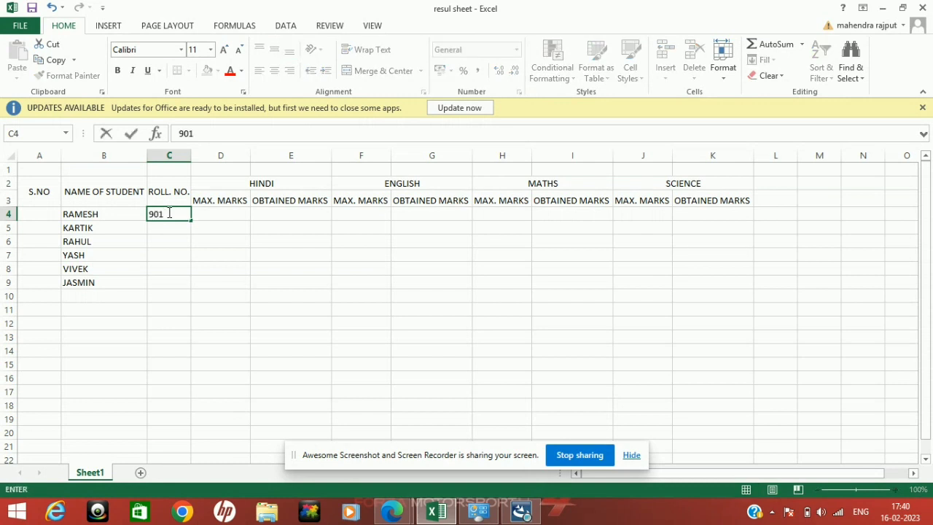
pyautogui.click(170, 228)
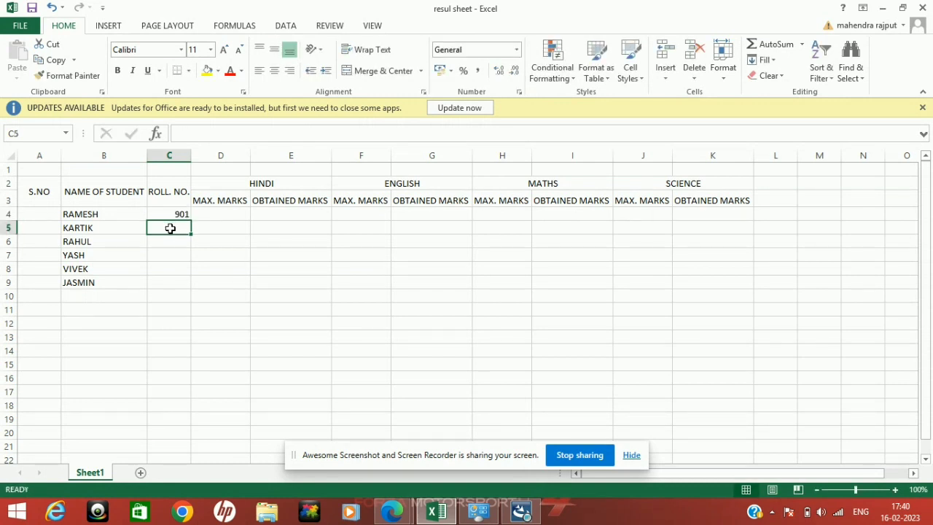
pyautogui.write('902')
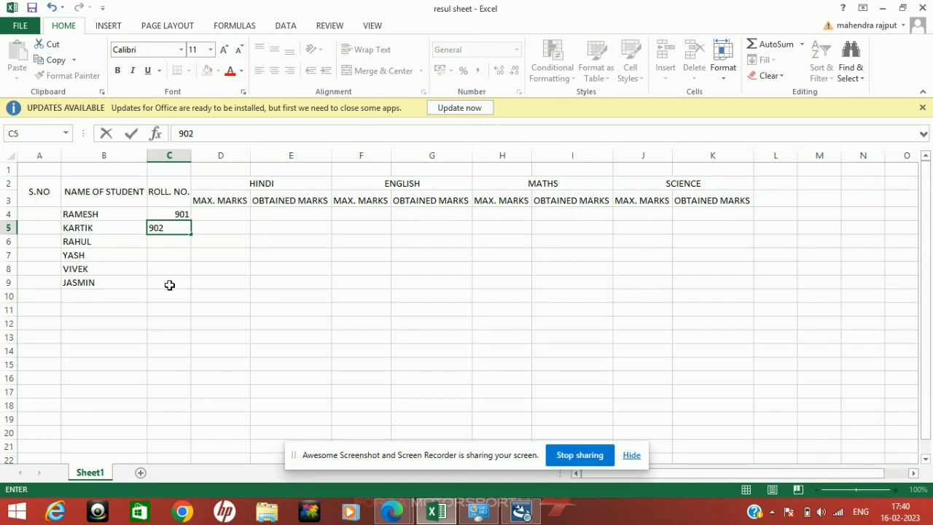
pyautogui.click(169, 285)
pyautogui.moveTo(180, 214); pyautogui.dragTo(188, 284)
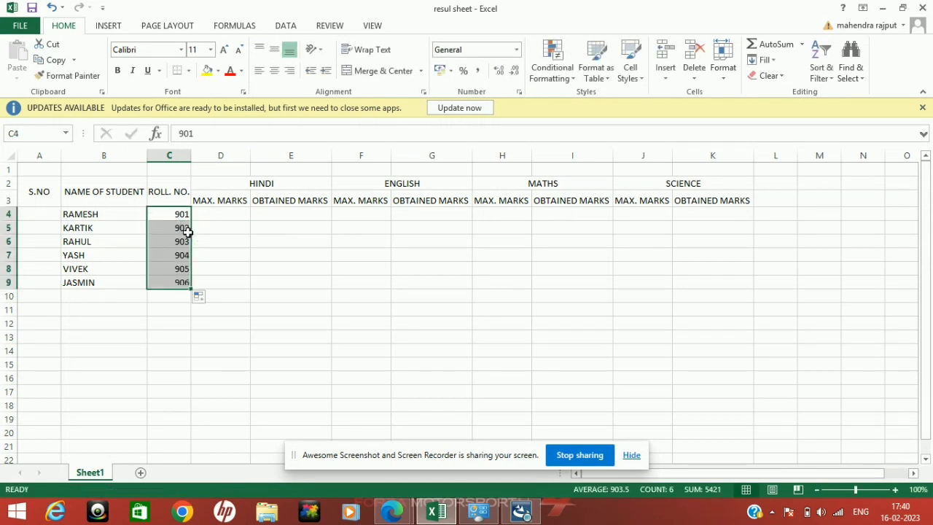
pyautogui.click(165, 310)
# - Enter serial numbers 1 and 2 in A4:A5 under S.NO and extend the series down to A9
pyautogui.click(38, 214)
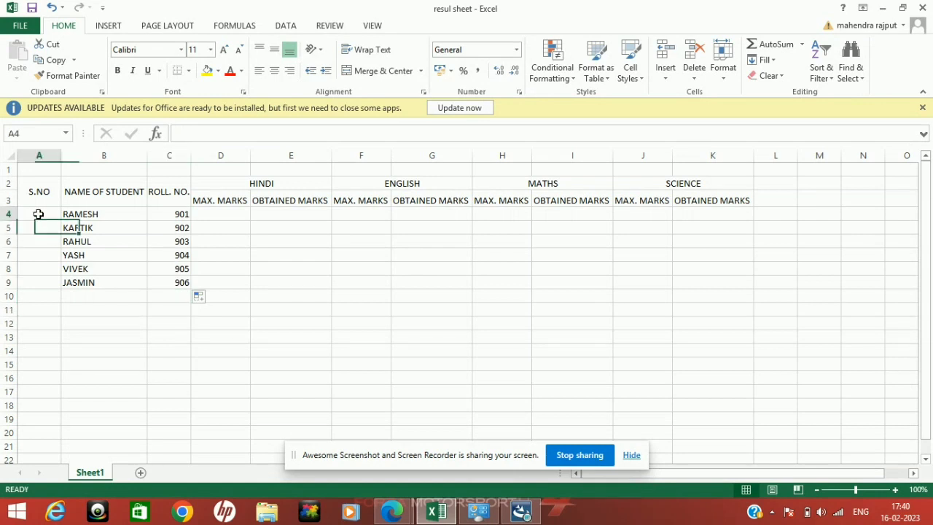
pyautogui.write('1')
pyautogui.click(41, 229)
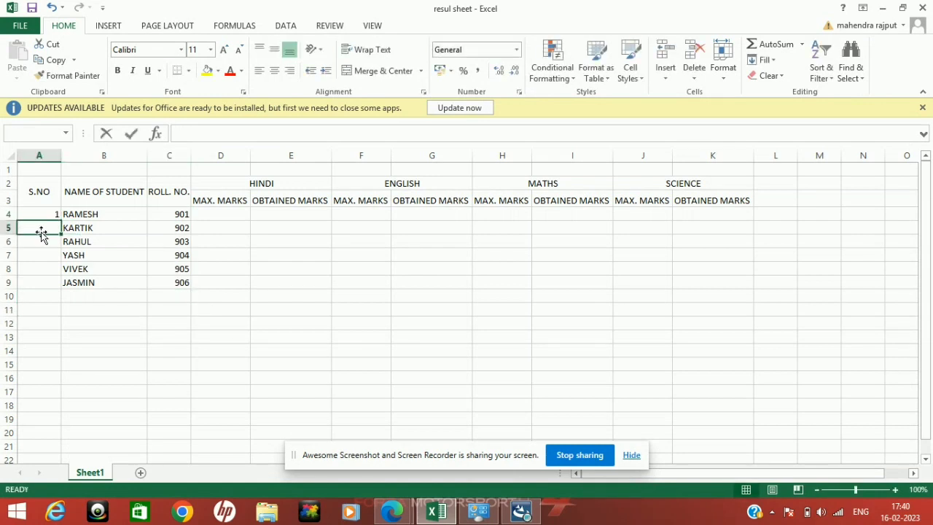
pyautogui.write('2')
pyautogui.click(45, 253)
pyautogui.moveTo(45, 217); pyautogui.dragTo(57, 288)
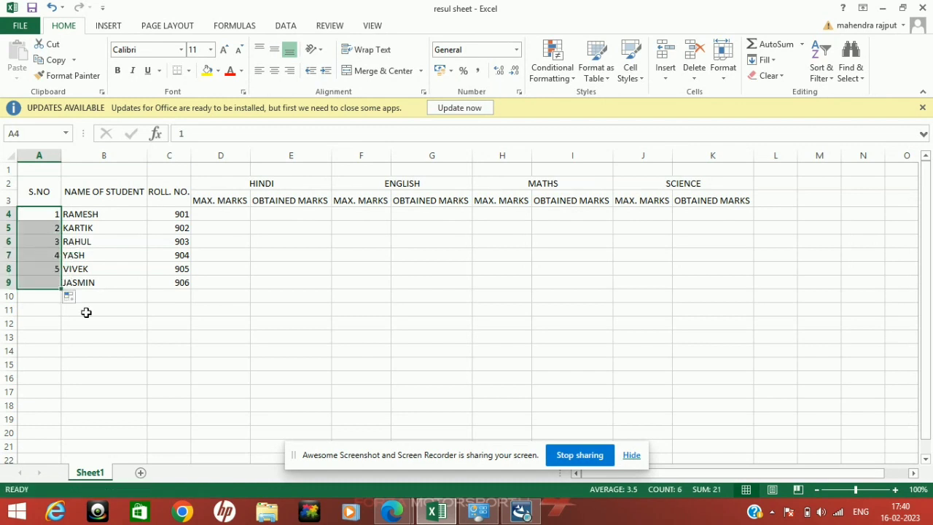
pyautogui.click(157, 338)
# - Enter 100 in D4 as the HINDI maximum marks and copy it down to D9
pyautogui.click(213, 216)
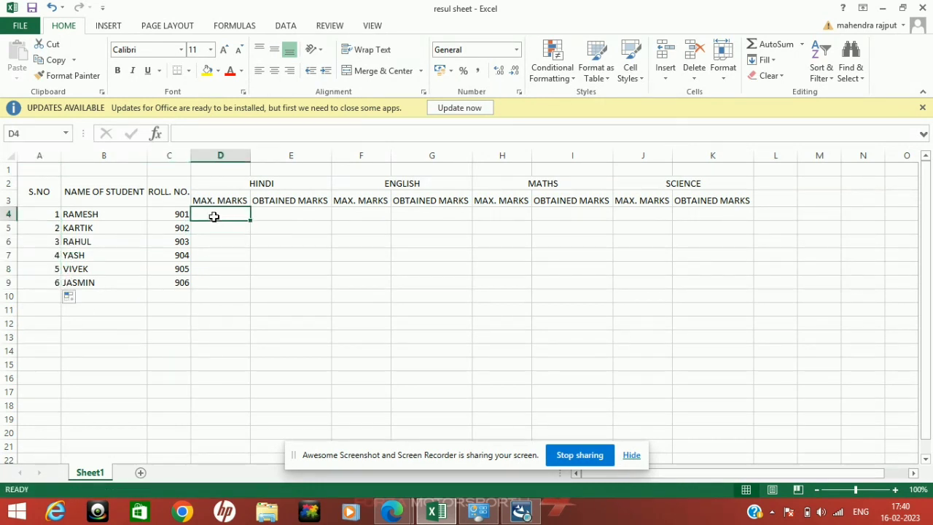
pyautogui.write('100')
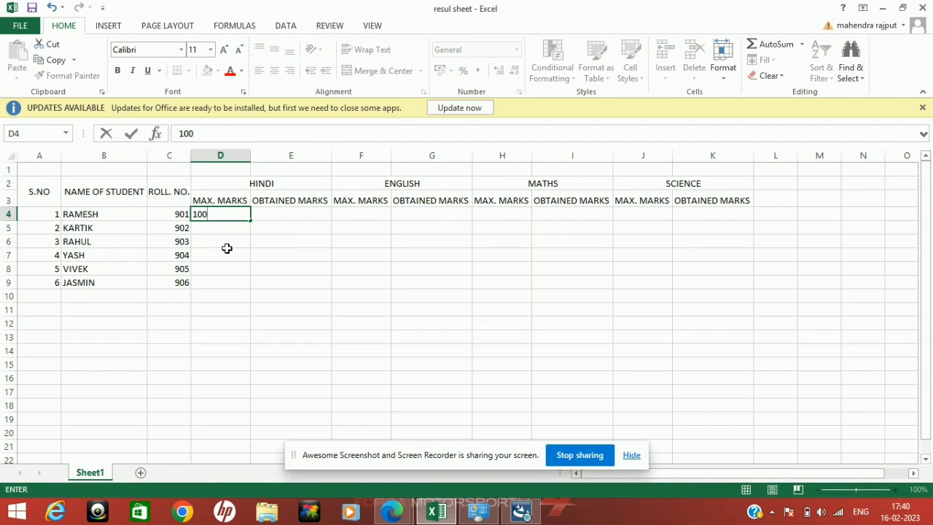
pyautogui.click(226, 249)
pyautogui.click(220, 216)
pyautogui.hotkey('ctrl', 'c')
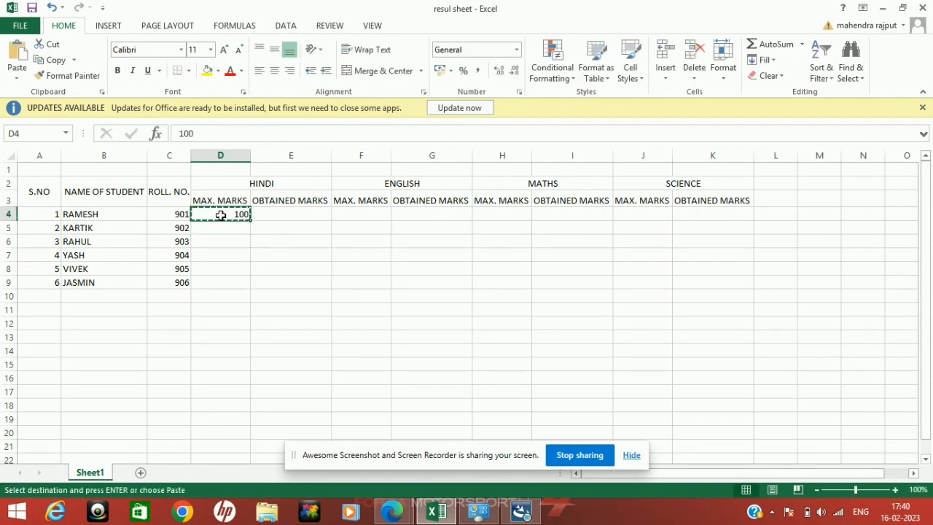
pyautogui.moveTo(220, 216); pyautogui.dragTo(214, 282)
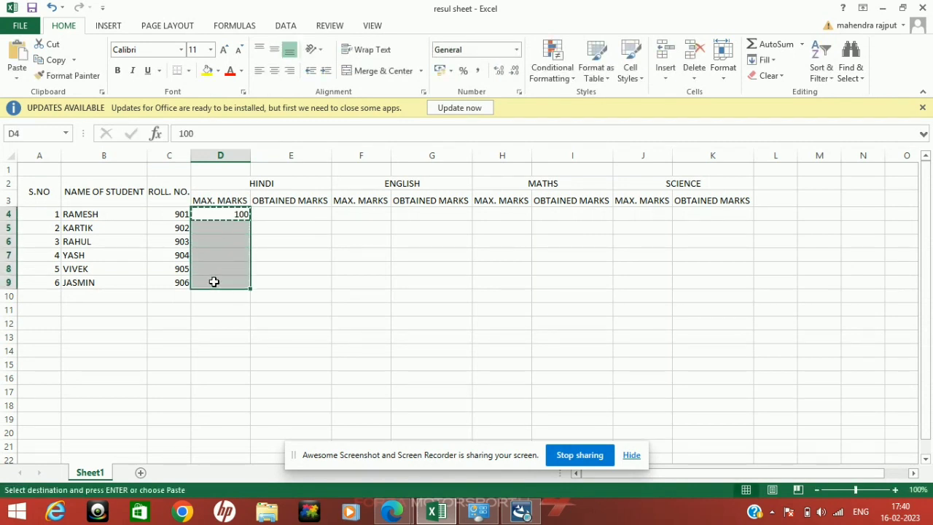
pyautogui.hotkey('ctrl', 'v')
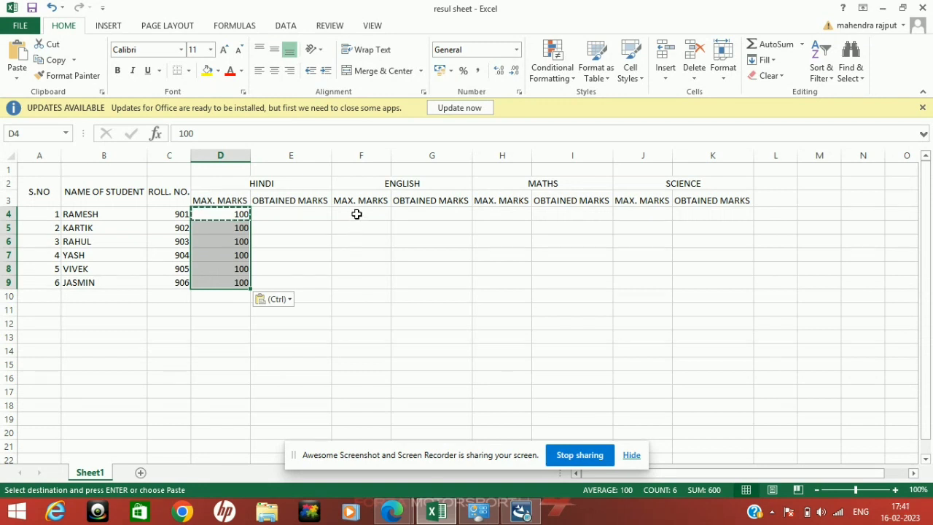
# - Paste the copied 100 into F4:F9 as the ENGLISH maximum marks
pyautogui.click(357, 214)
pyautogui.hotkey('ctrl', 'v')
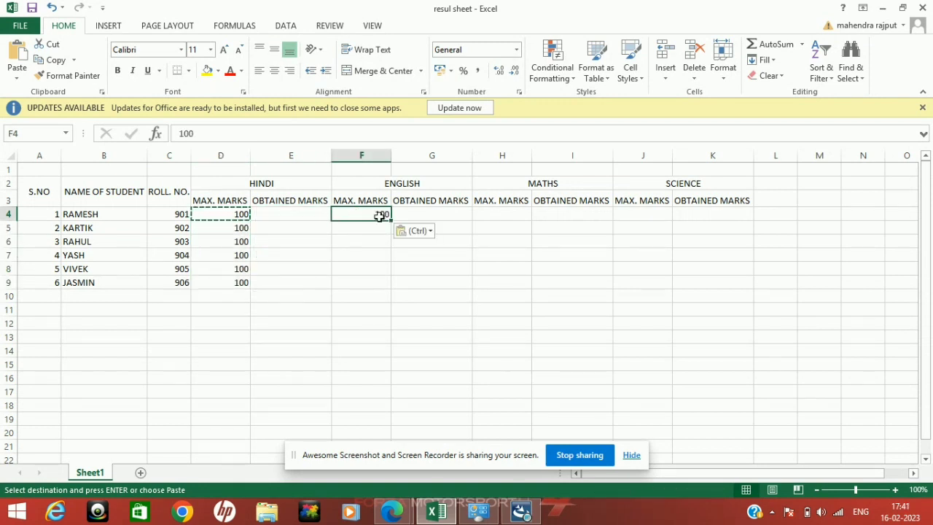
pyautogui.moveTo(380, 217); pyautogui.dragTo(368, 280)
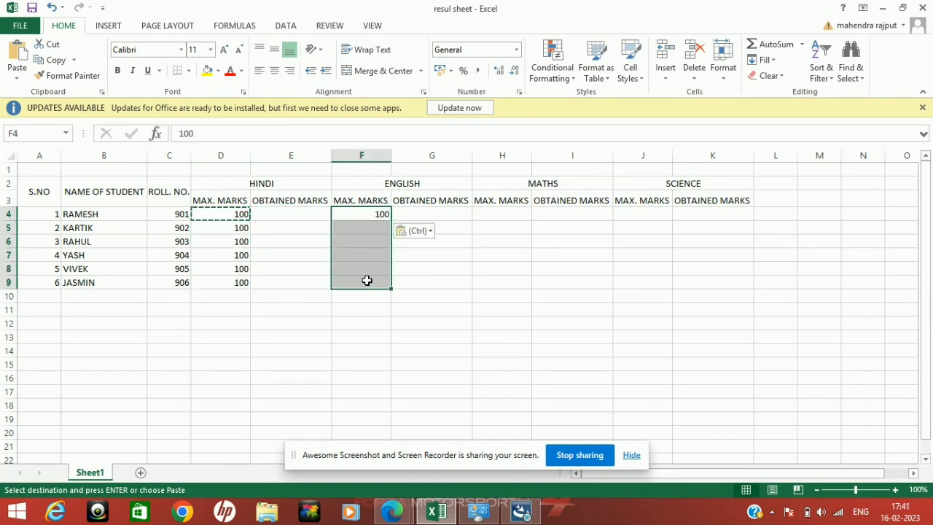
pyautogui.hotkey('ctrl', 'v')
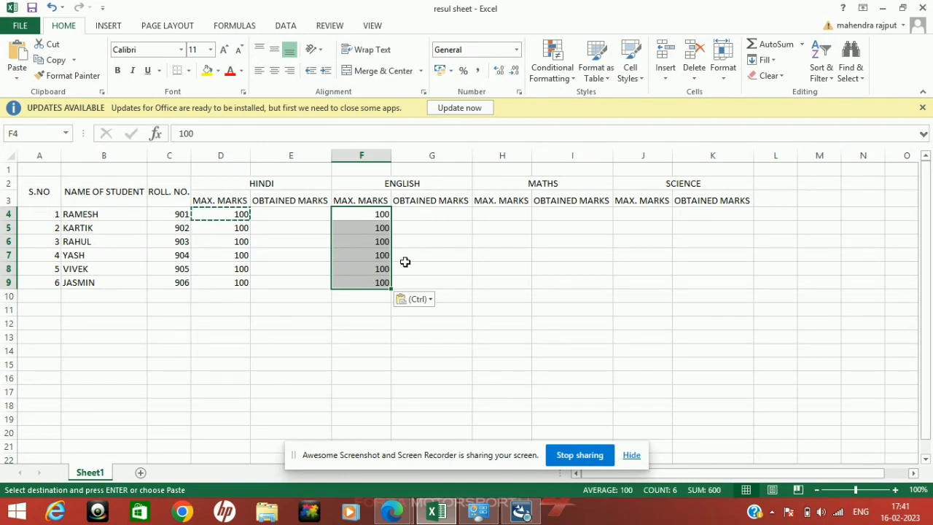
# - Paste the copied 100 into H4:H9 as the MATHS maximum marks
pyautogui.click(482, 214)
pyautogui.rightClick(482, 214)
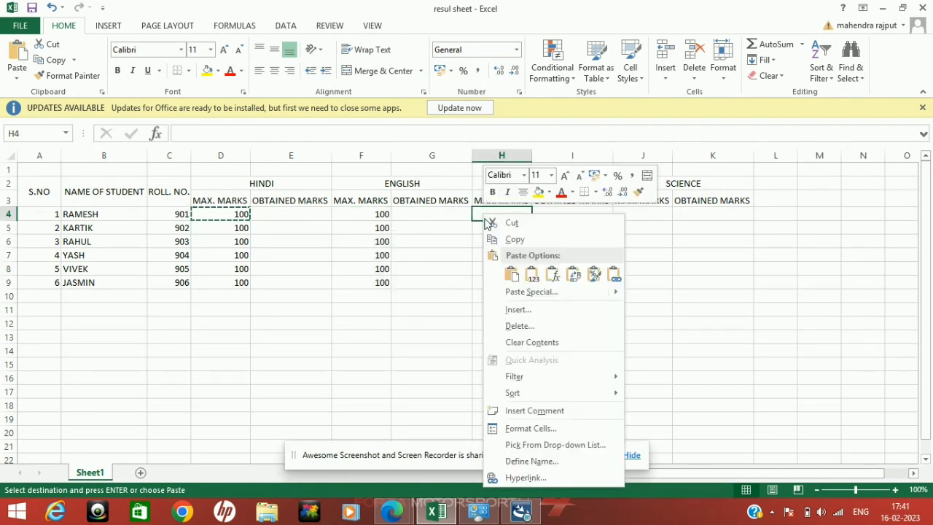
pyautogui.click(503, 274)
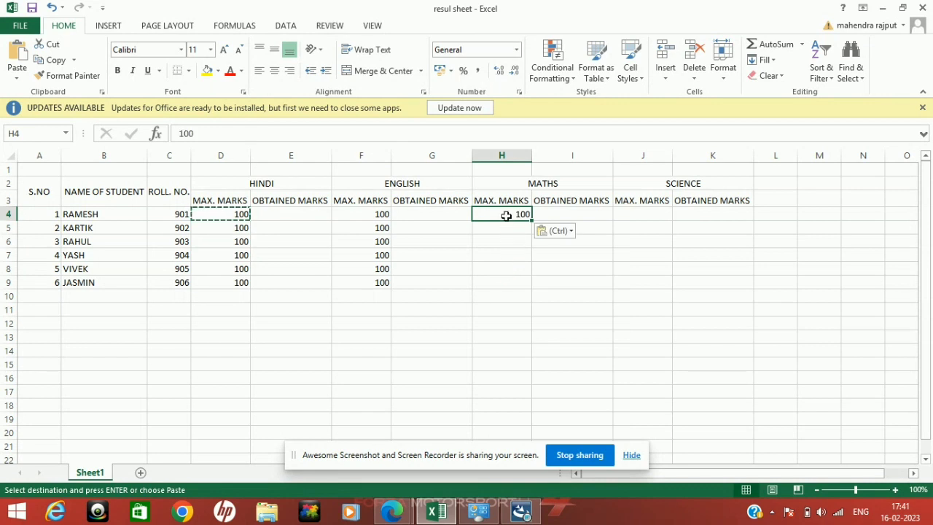
pyautogui.moveTo(506, 216); pyautogui.dragTo(500, 281)
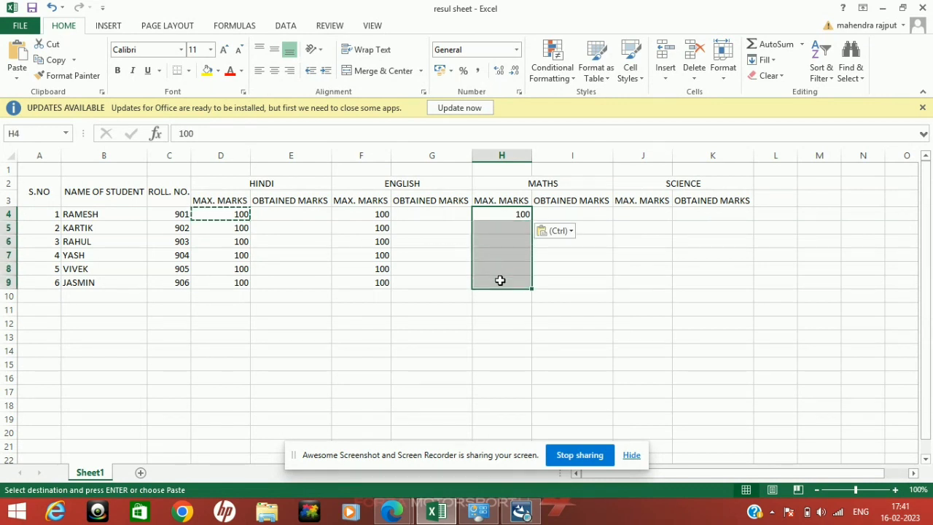
pyautogui.hotkey('ctrl', 'v')
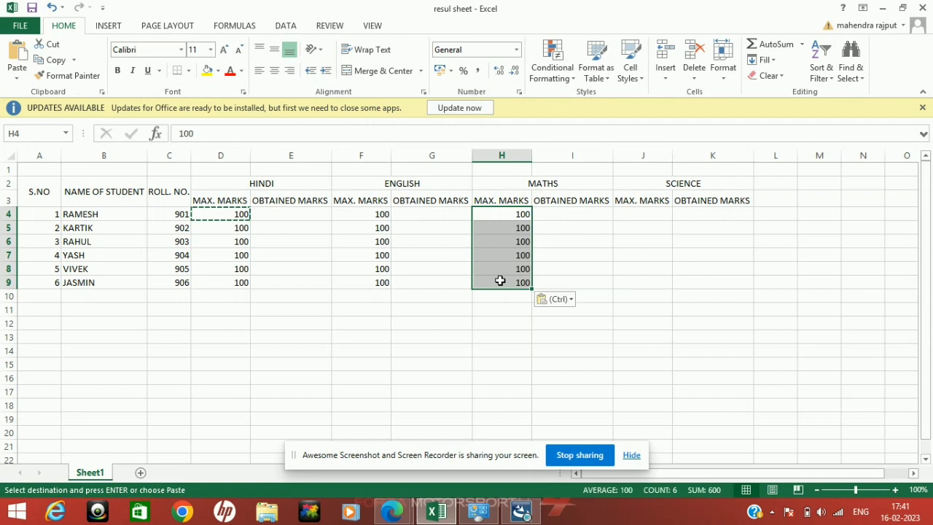
# - Paste the copied 100 into J4:J9 as the SCIENCE maximum marks
pyautogui.click(620, 213)
pyautogui.hotkey('ctrl', 'v')
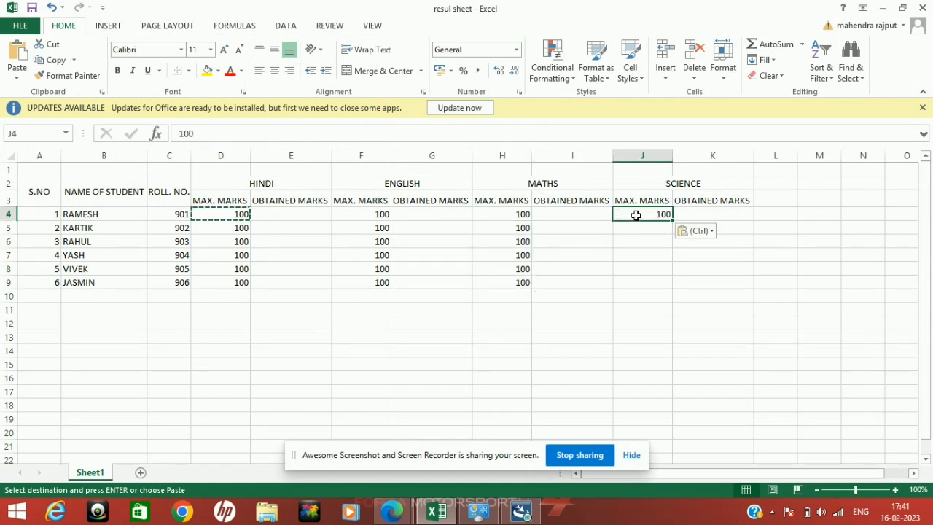
pyautogui.moveTo(636, 215); pyautogui.dragTo(633, 281)
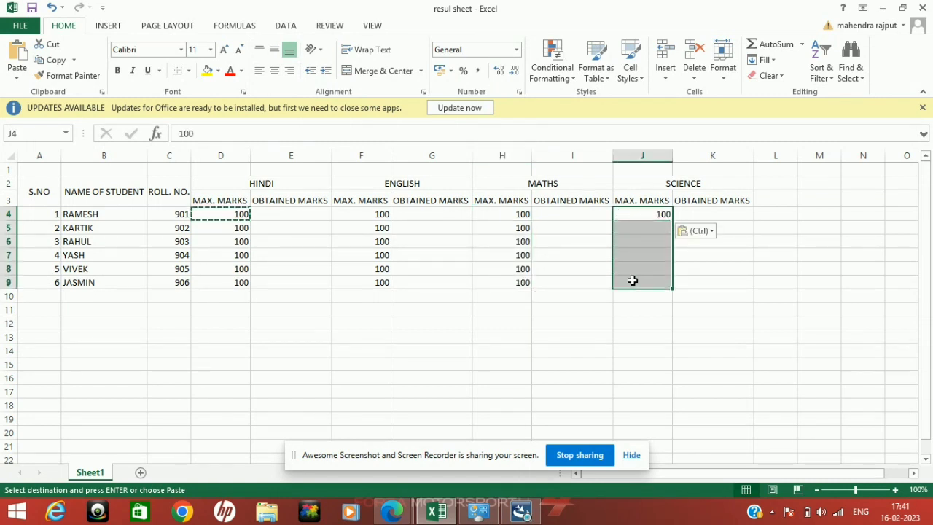
pyautogui.hotkey('ctrl', 'v')
pyautogui.click(591, 333)
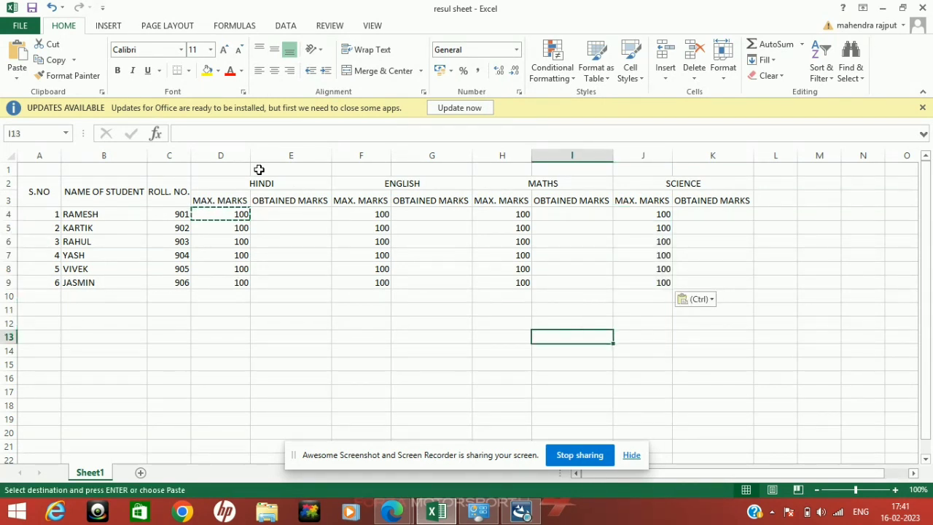
# - Clear the copy selection and enter the HINDI obtained marks 99, 74 and 85 in E4:E6
pyautogui.click(282, 219)
pyautogui.press('Escape')
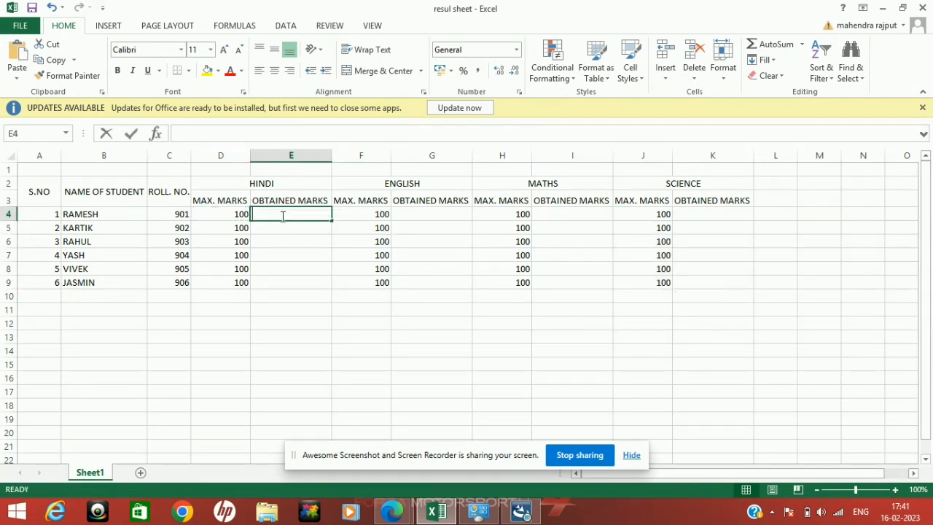
pyautogui.press('Down')
pyautogui.press('Down')
pyautogui.press('Up')
pyautogui.press('Up')
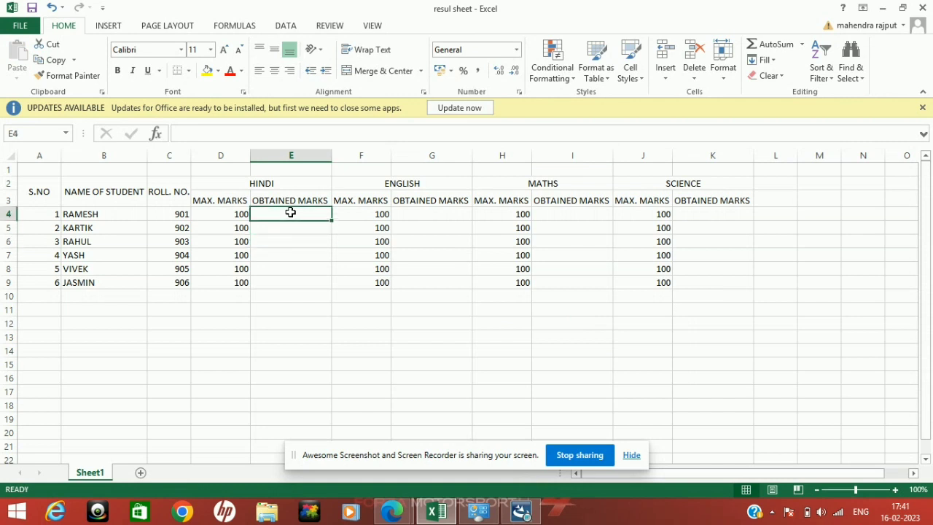
pyautogui.write('99')
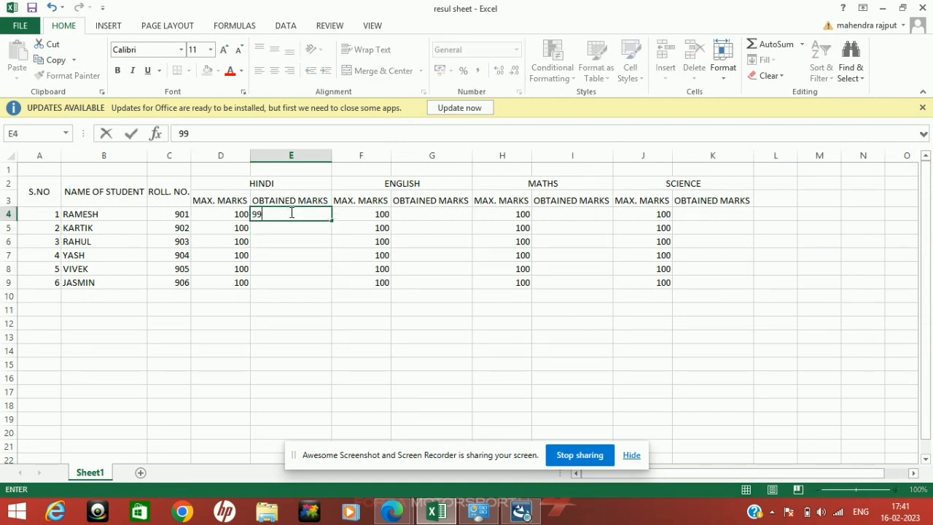
pyautogui.press('Return')
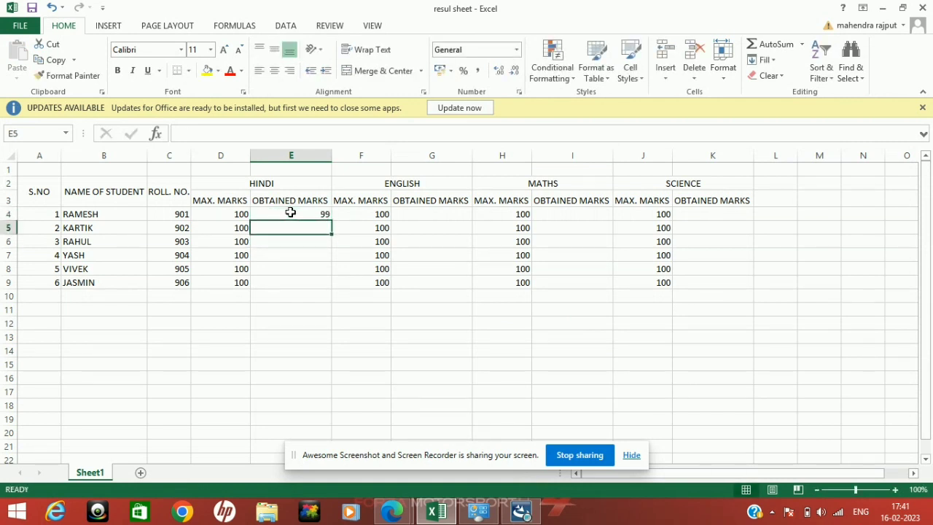
pyautogui.write('74')
pyautogui.press('Return')
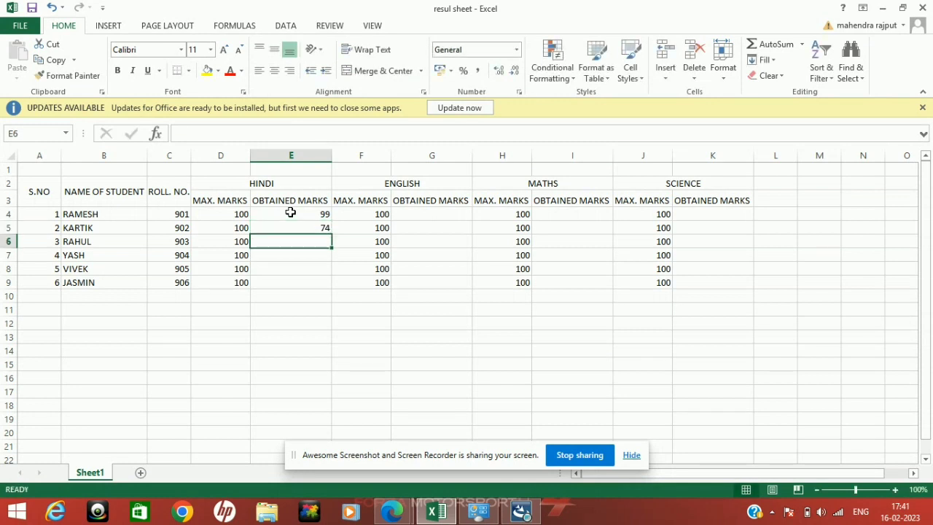
pyautogui.write('85')
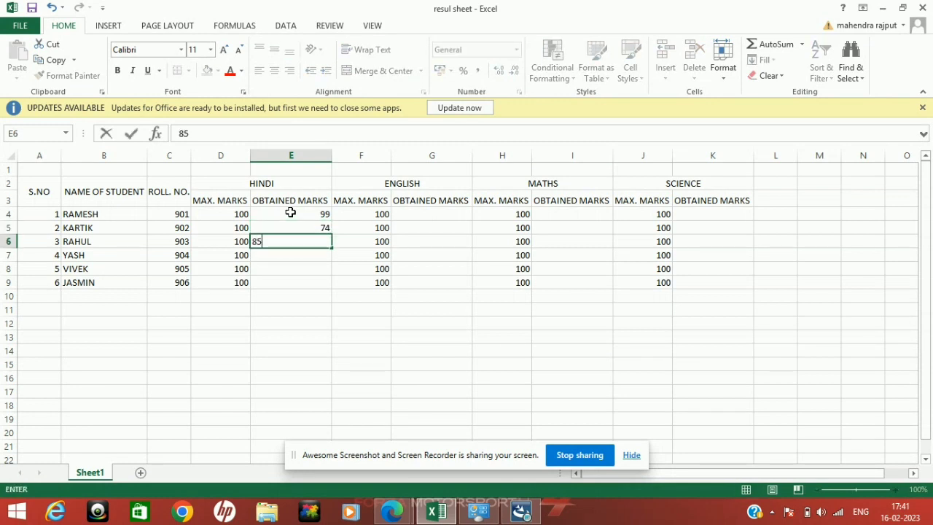
pyautogui.press('Return')
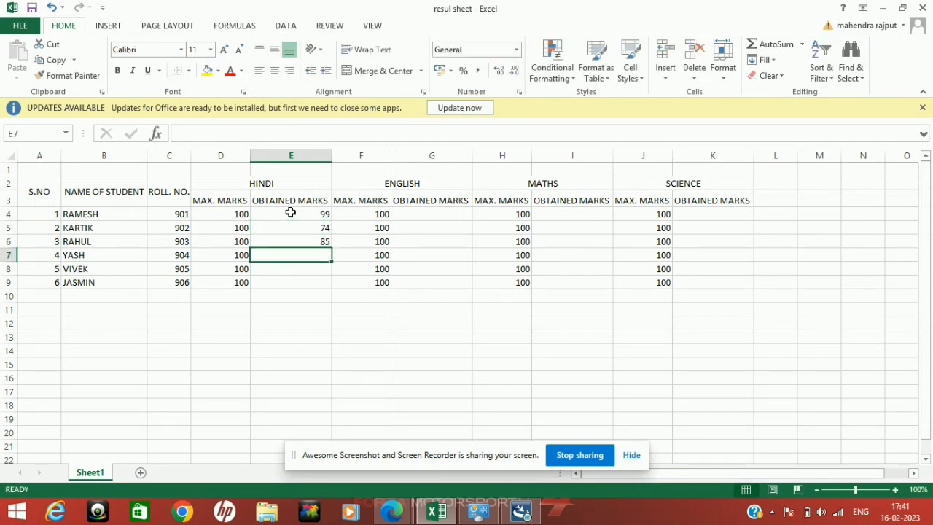
# - Enter the remaining HINDI obtained marks 64, 78 and 79 in E7:E9
pyautogui.write('64')
pyautogui.press('Return')
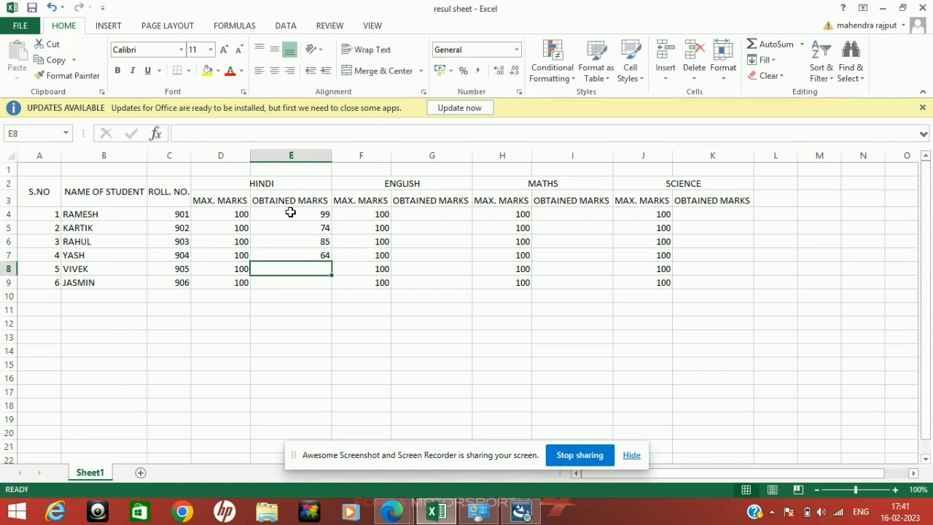
pyautogui.write('78')
pyautogui.press('Return')
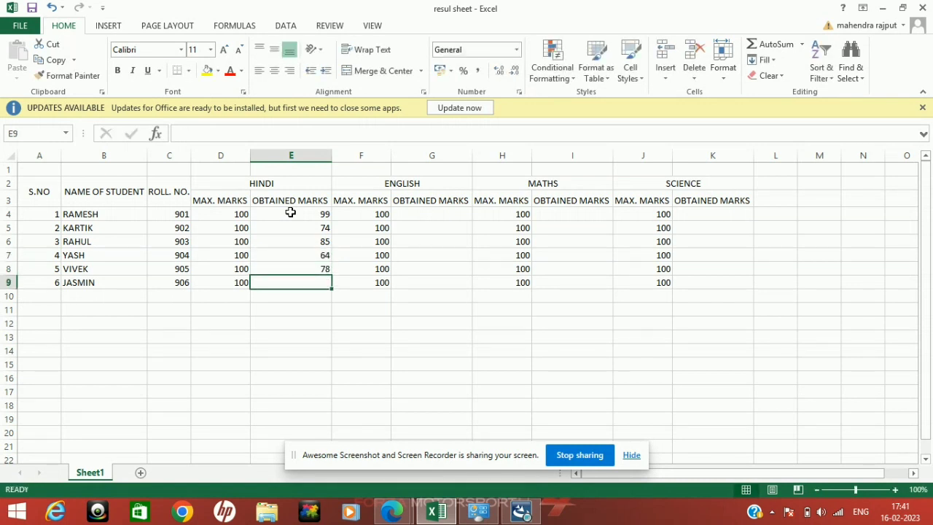
pyautogui.write('79')
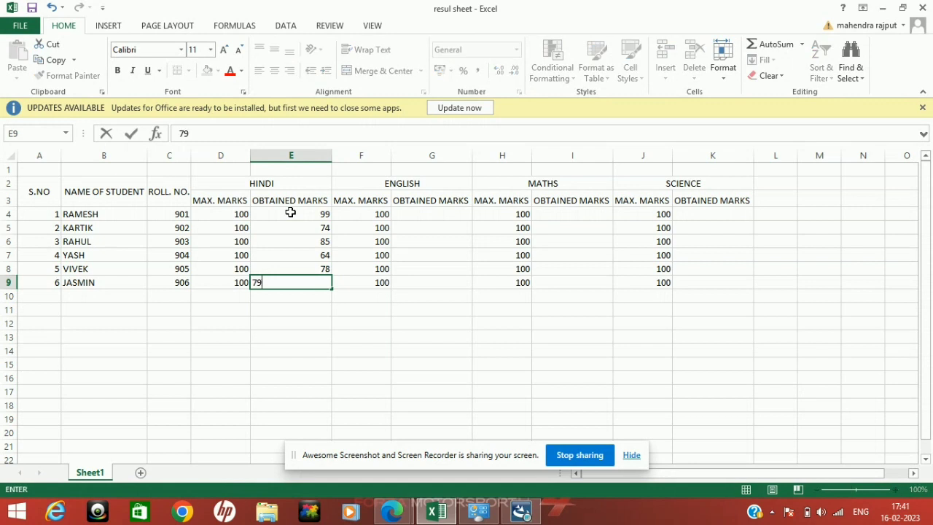
pyautogui.press('Tab')
# - Enter the ENGLISH obtained marks 65, 89 and 89 for the first three students in G4:G6
pyautogui.press('Tab')
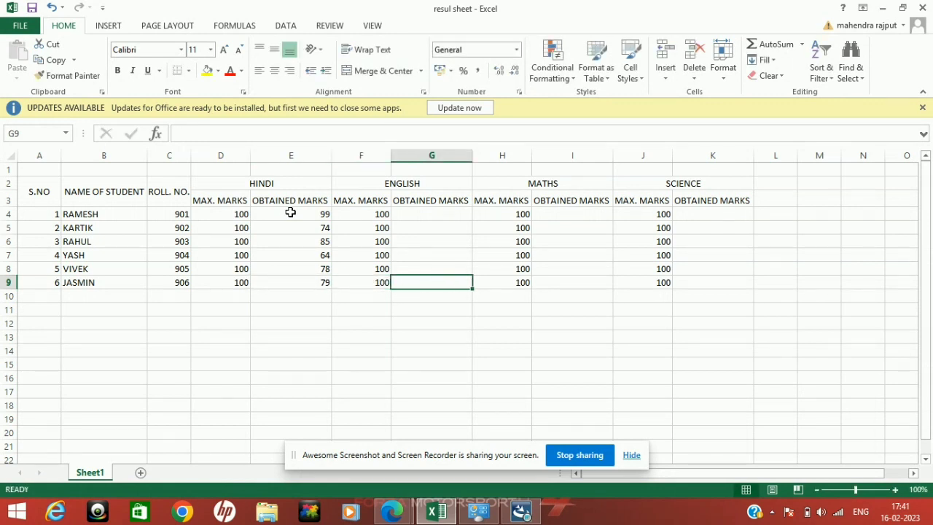
pyautogui.press('Up')
pyautogui.press('Up')
pyautogui.press('Up')
pyautogui.press('Up')
pyautogui.press('Up')
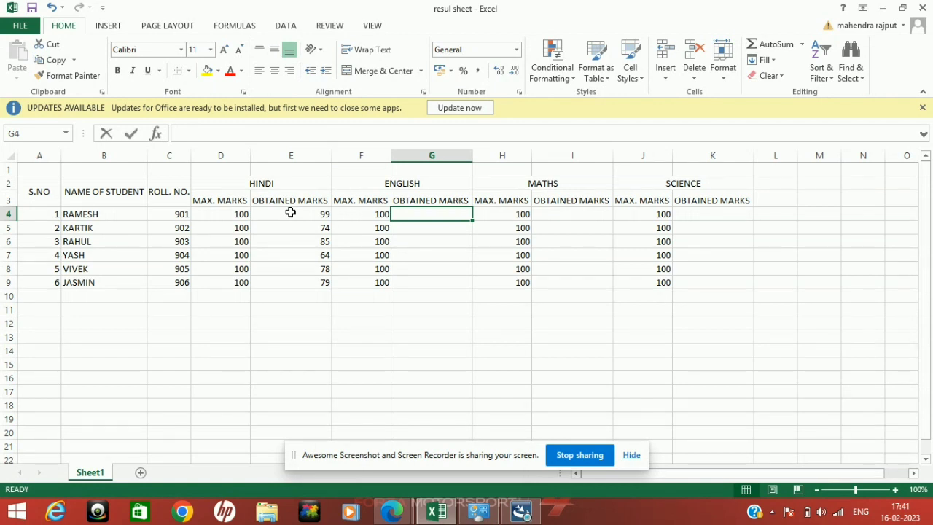
pyautogui.write('65')
pyautogui.press('Return')
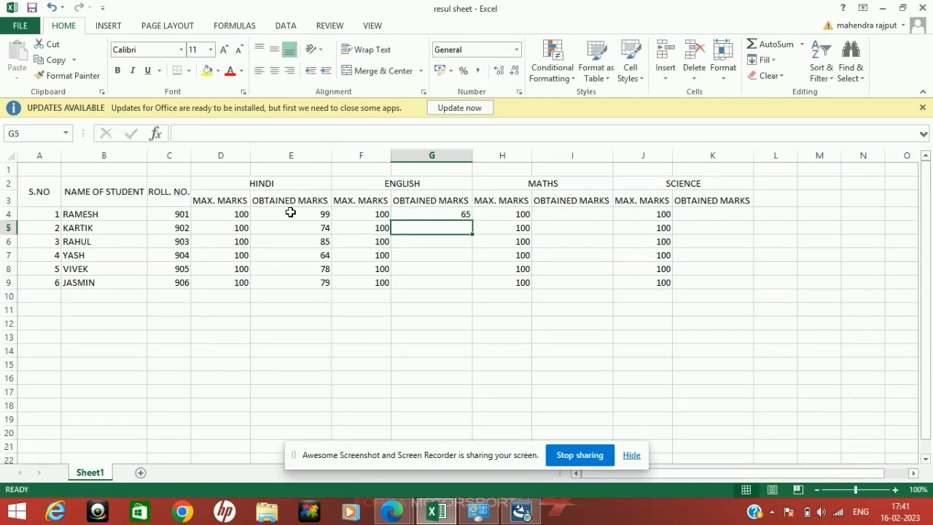
pyautogui.write('89')
pyautogui.press('Return')
pyautogui.write('89')
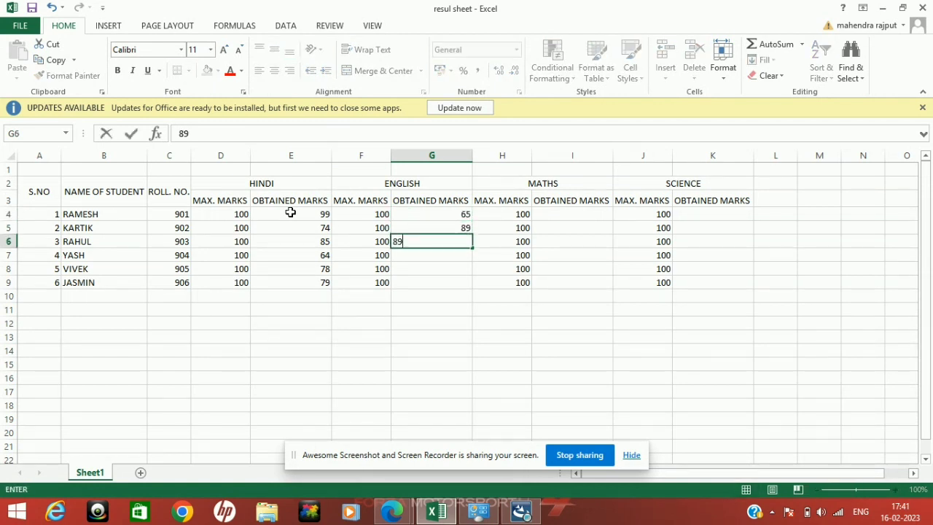
pyautogui.press('Return')
# - Enter the remaining ENGLISH obtained marks 86, 77 and 76 in G7:G9
pyautogui.write('86')
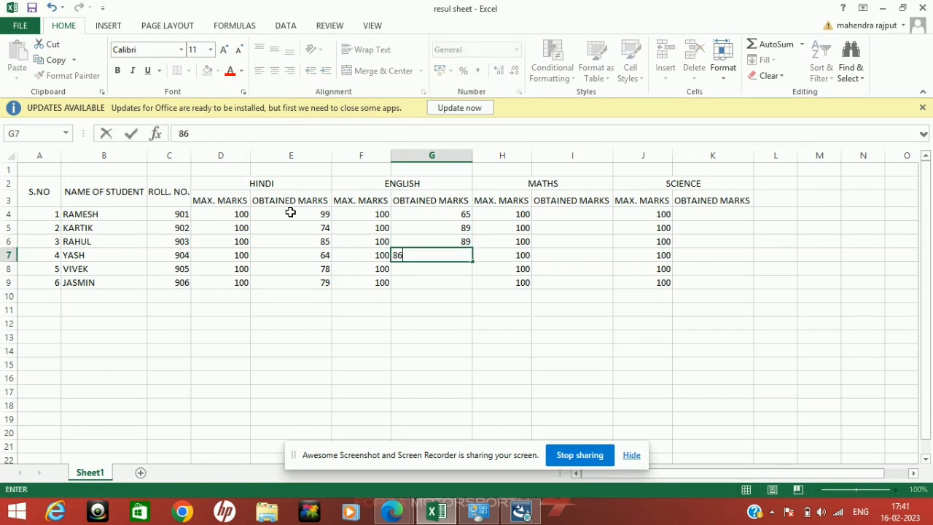
pyautogui.press('Return')
pyautogui.write('77')
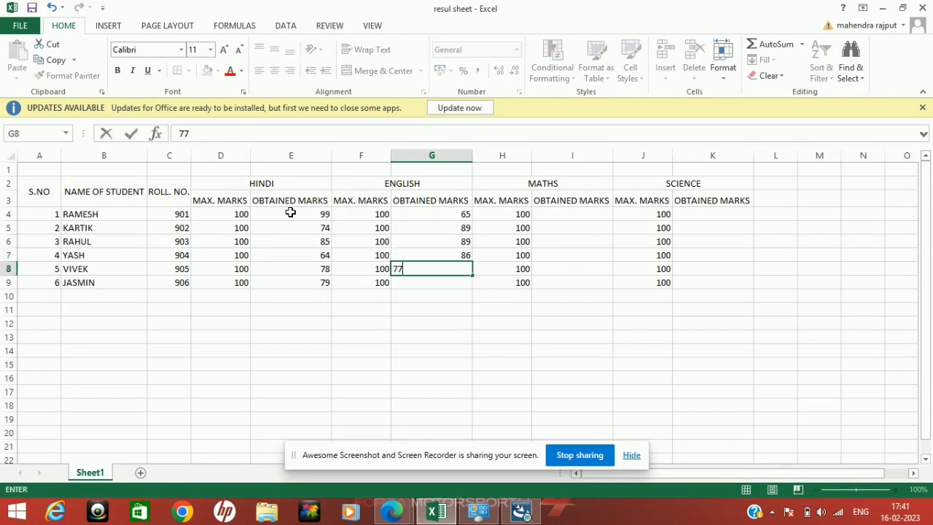
pyautogui.press('Return')
pyautogui.write('76')
pyautogui.press('Return')
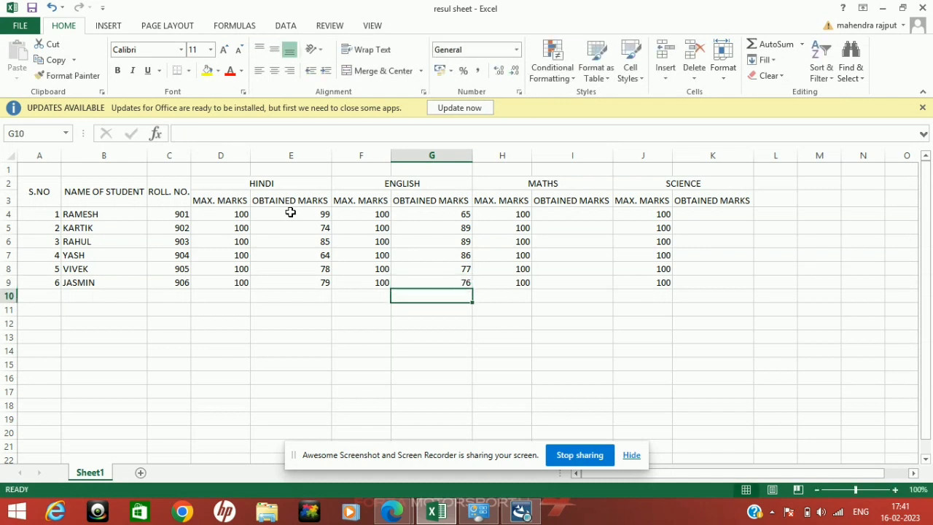
# - Enter the MATHS obtained marks 67, 89 and 89 for the first three students in I4:I6
pyautogui.press('Up')
pyautogui.press('Up')
pyautogui.press('Up')
pyautogui.press('Up')
pyautogui.press('Up')
pyautogui.press('Up')
pyautogui.press('Right')
pyautogui.press('Right')
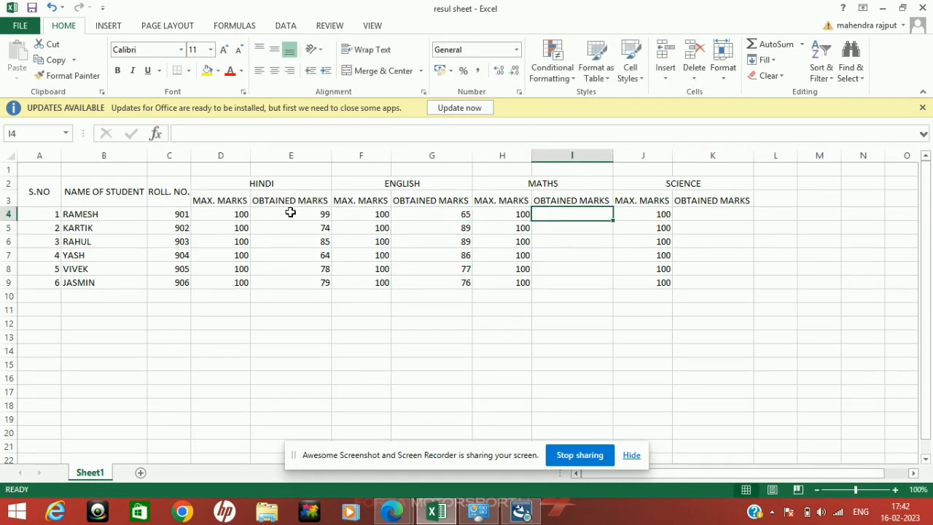
pyautogui.write('67')
pyautogui.press('Return')
pyautogui.write('89')
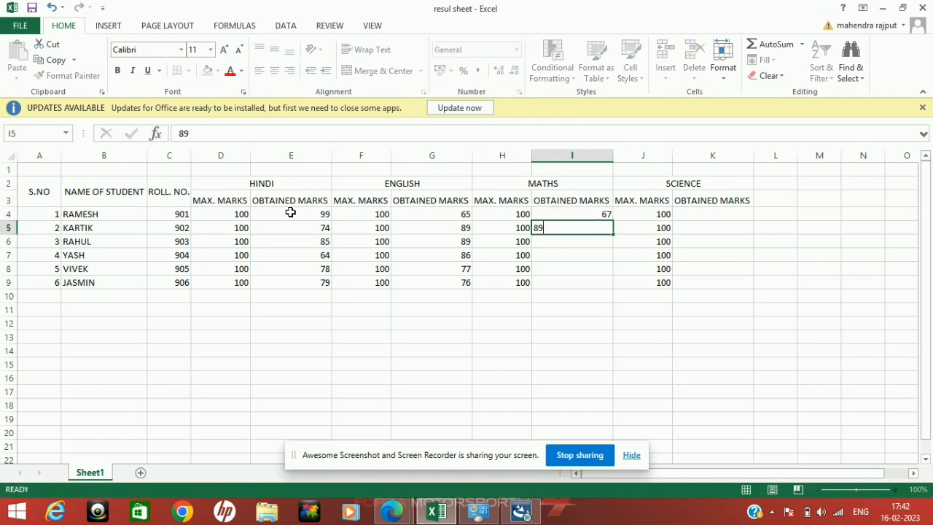
pyautogui.press('Return')
pyautogui.write('89')
pyautogui.press('Return')
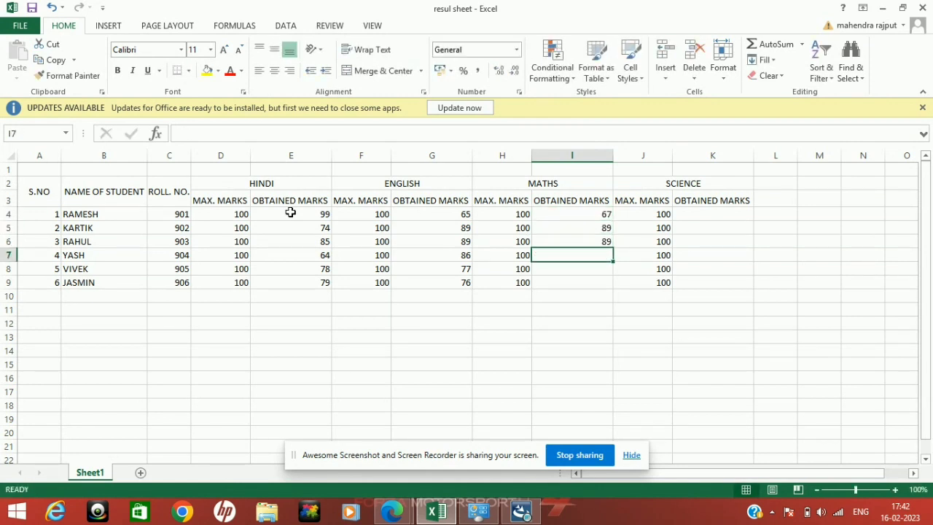
# - Enter the remaining MATHS obtained marks 98, 65 and 56 in I7:I9
pyautogui.write('98')
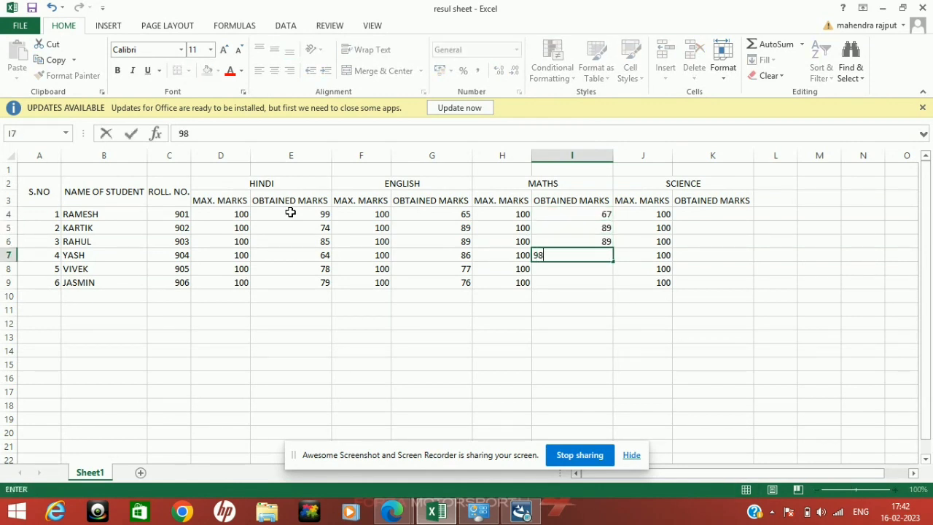
pyautogui.press('Return')
pyautogui.write('65')
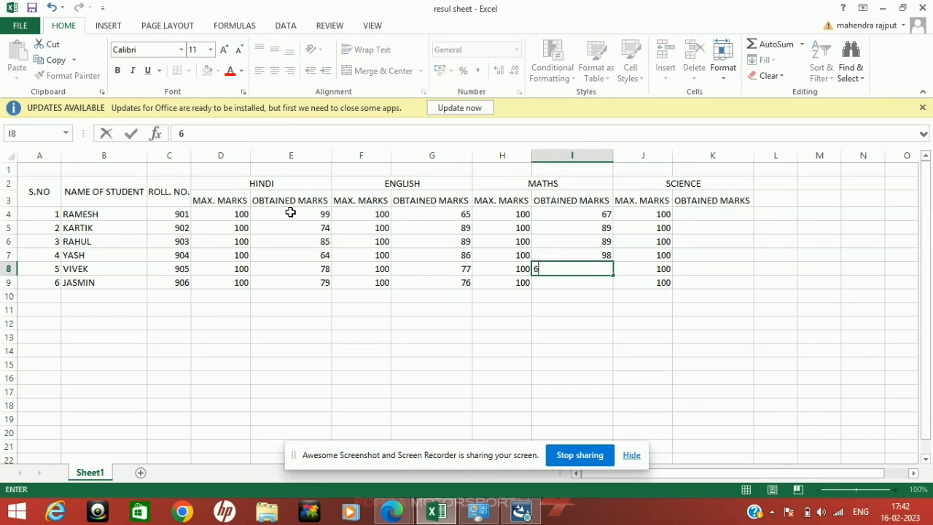
pyautogui.press('Return')
pyautogui.write('56')
pyautogui.press('Return')
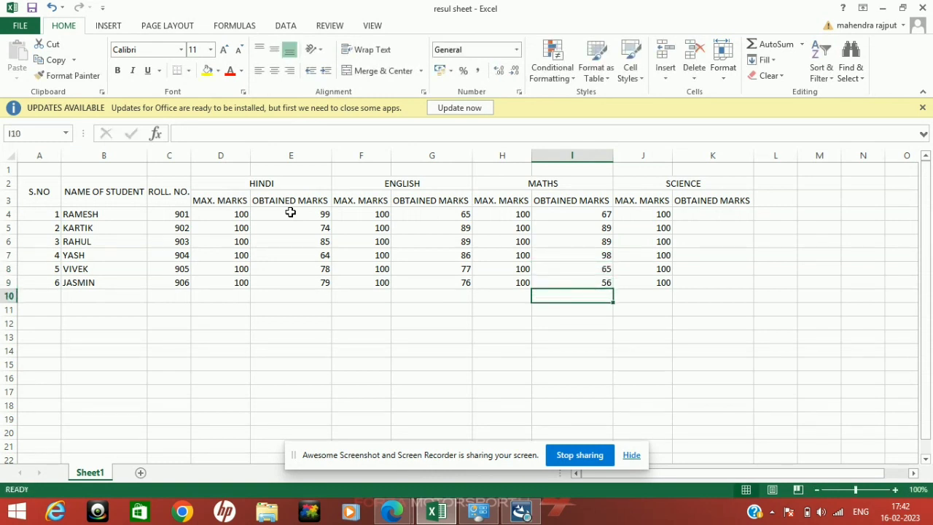
# - Enter the SCIENCE obtained marks 78, 87 and 76 for the first three students in K4:K6
pyautogui.press('Up')
pyautogui.press('Up')
pyautogui.press('Up')
pyautogui.press('Up')
pyautogui.press('Up')
pyautogui.press('Right')
pyautogui.press('Right')
pyautogui.press('Right')
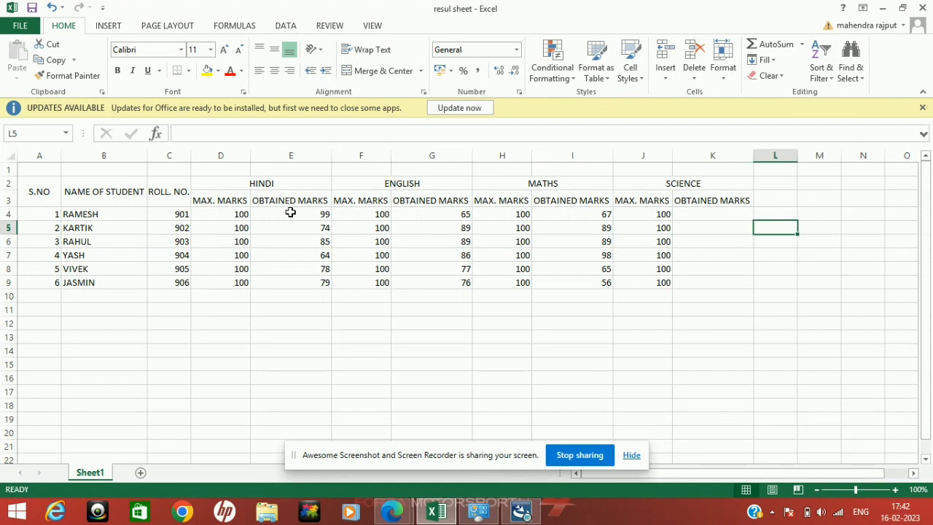
pyautogui.press('Left')
pyautogui.press('Up')
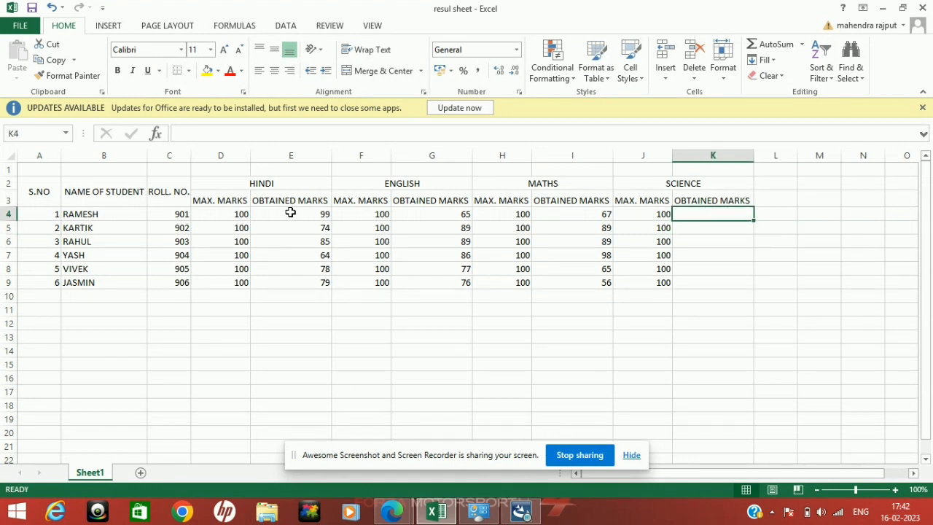
pyautogui.write('78')
pyautogui.press('Return')
pyautogui.write('87')
pyautogui.hotkey('ctrl', 'Return')
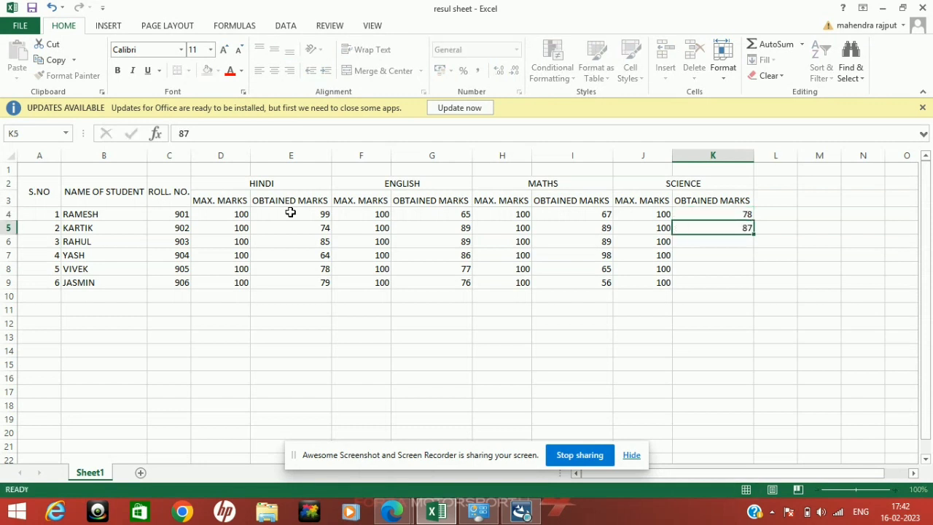
pyautogui.press('Return')
pyautogui.write('76')
pyautogui.press('Return')
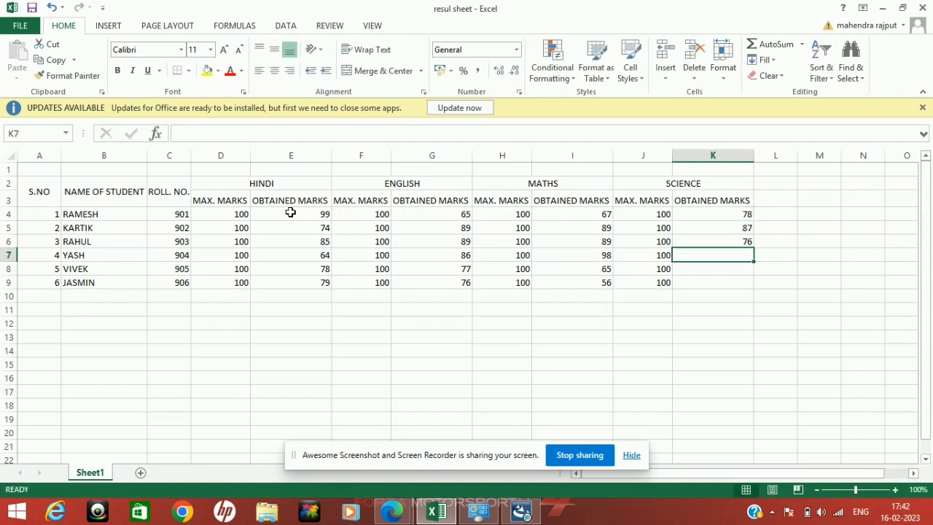
# - Enter the remaining SCIENCE obtained marks 67, 67 and 88 in K7:K9
pyautogui.write('67')
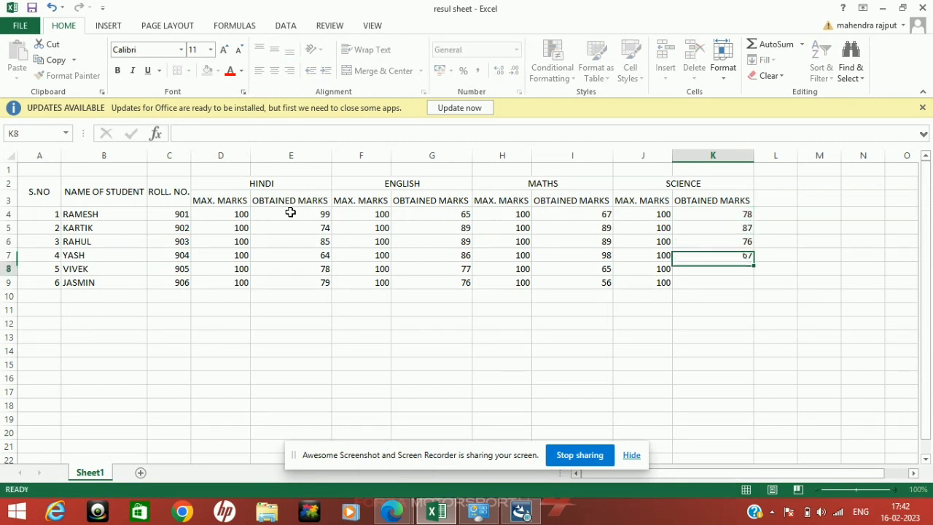
pyautogui.press('Return')
pyautogui.write('67')
pyautogui.press('Return')
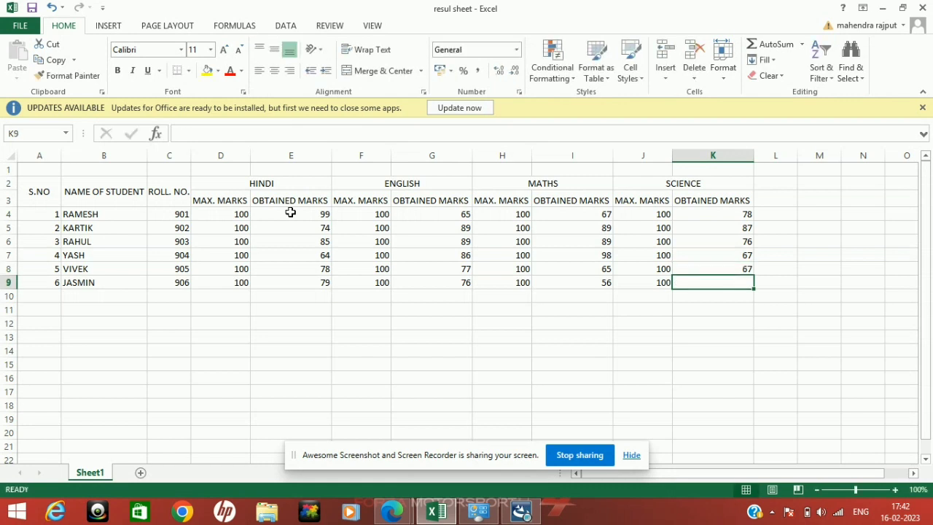
pyautogui.write('88')
pyautogui.press('Return')
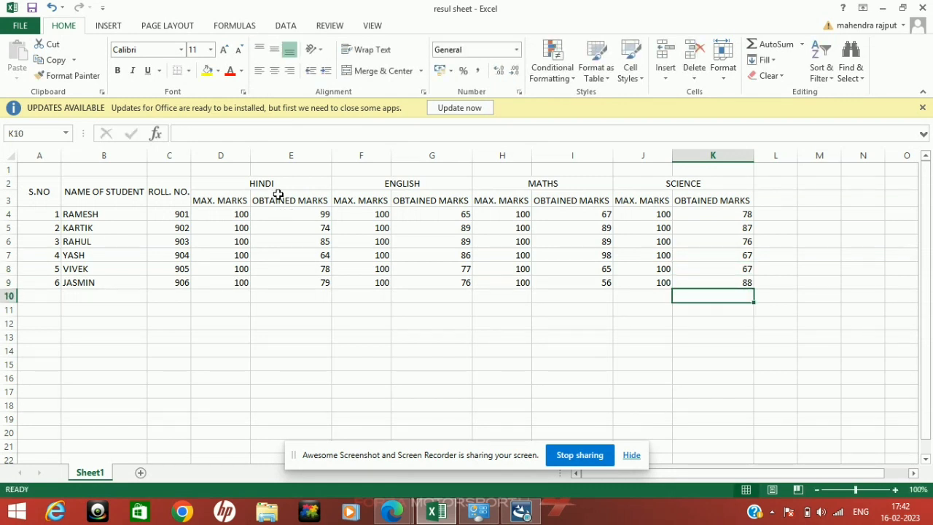
# - Review the first student's maximum marks for HINDI, ENGLISH, MATHS and SCIENCE in row 4
pyautogui.click(346, 336)
pyautogui.moveTo(216, 215); pyautogui.dragTo(658, 223)
pyautogui.click(658, 214)
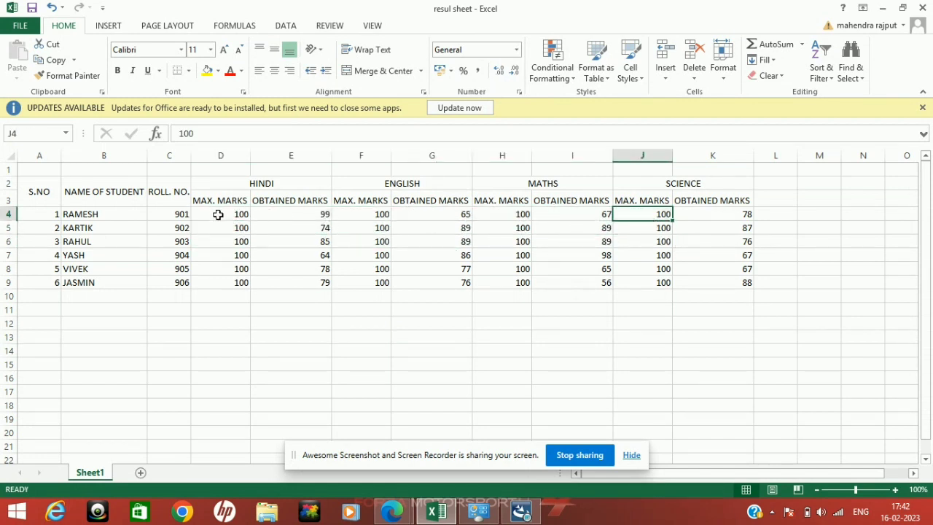
pyautogui.moveTo(217, 215); pyautogui.dragTo(219, 282)
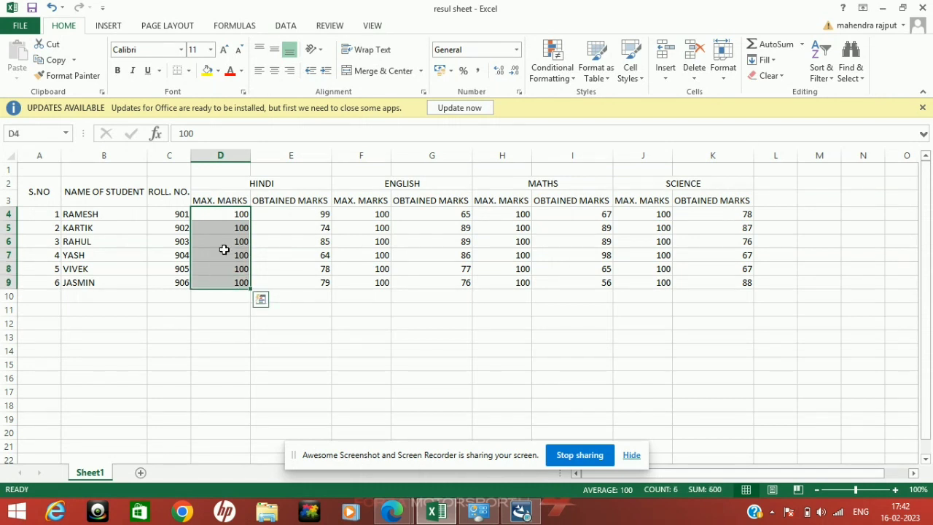
pyautogui.click(232, 213)
pyautogui.click(363, 216)
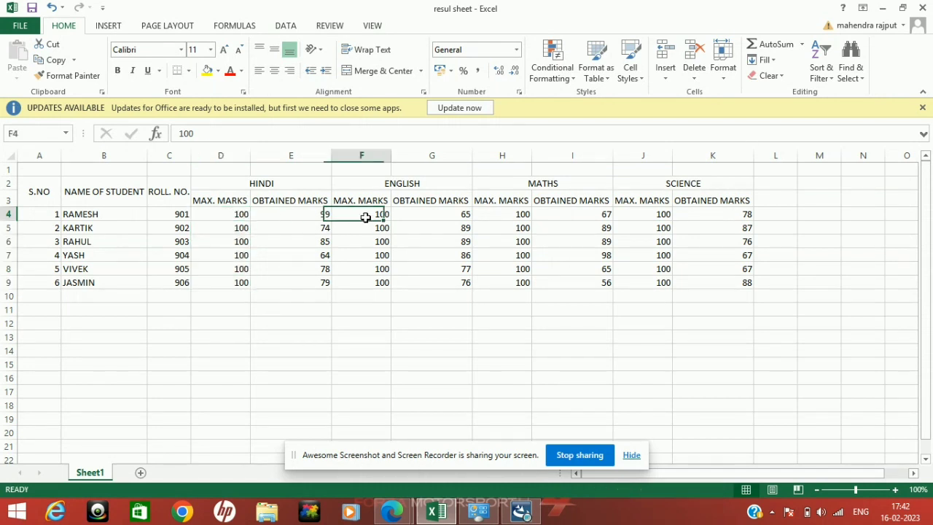
pyautogui.click(506, 217)
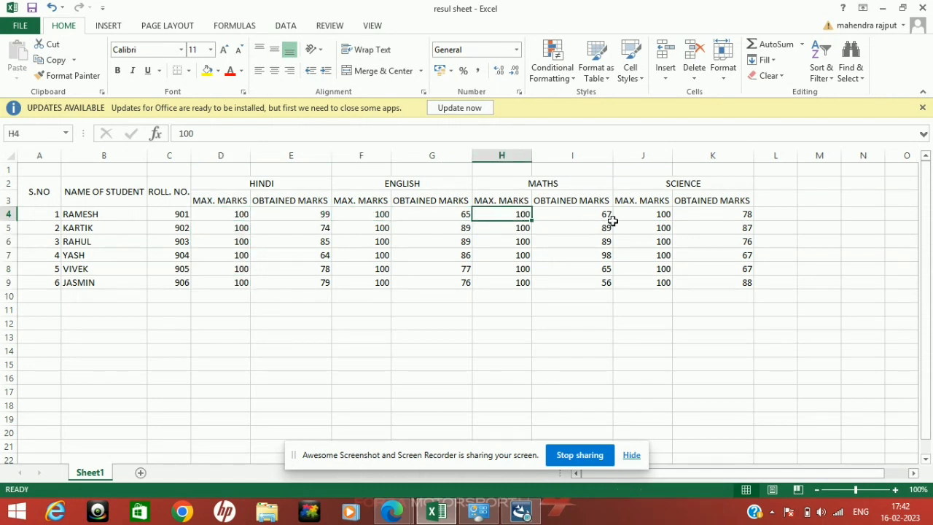
pyautogui.click(657, 214)
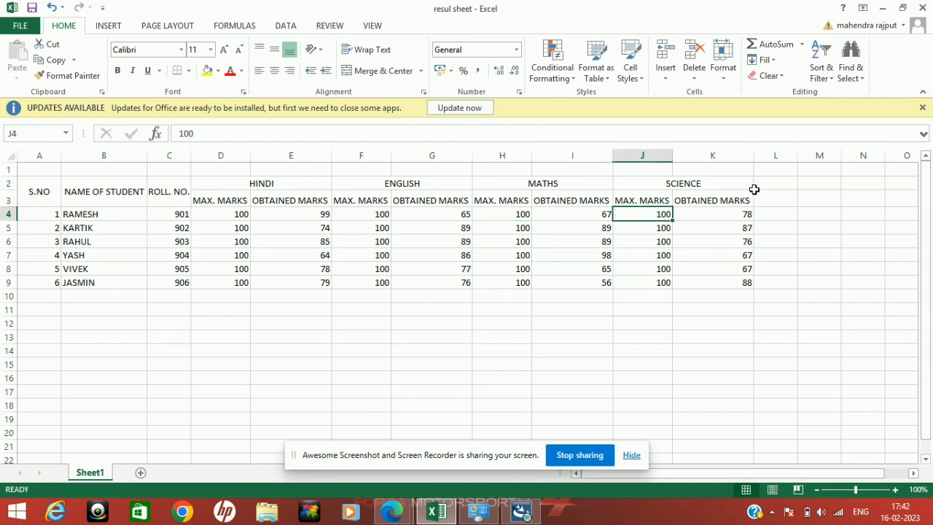
# - Merge and center L2:L3 and enter the header TOTAL MAX. MARKS in it
pyautogui.moveTo(766, 185); pyautogui.dragTo(768, 194)
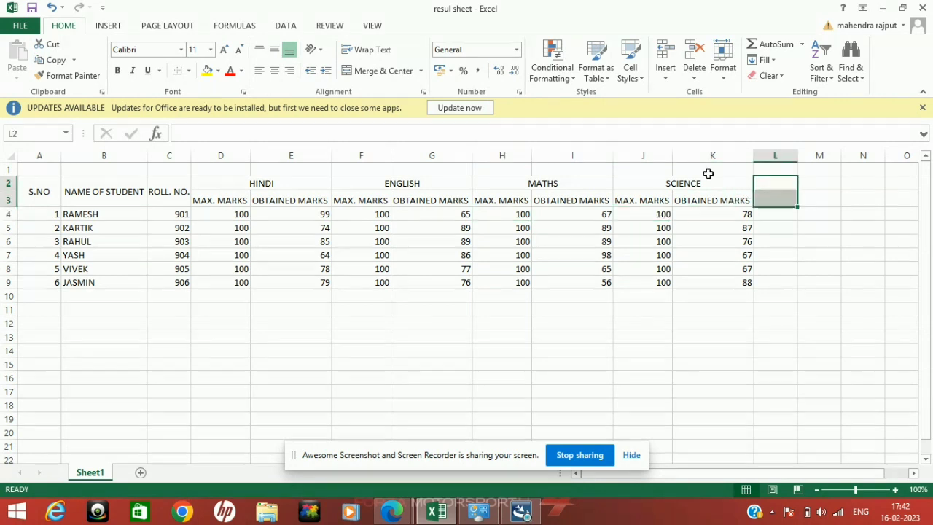
pyautogui.click(379, 73)
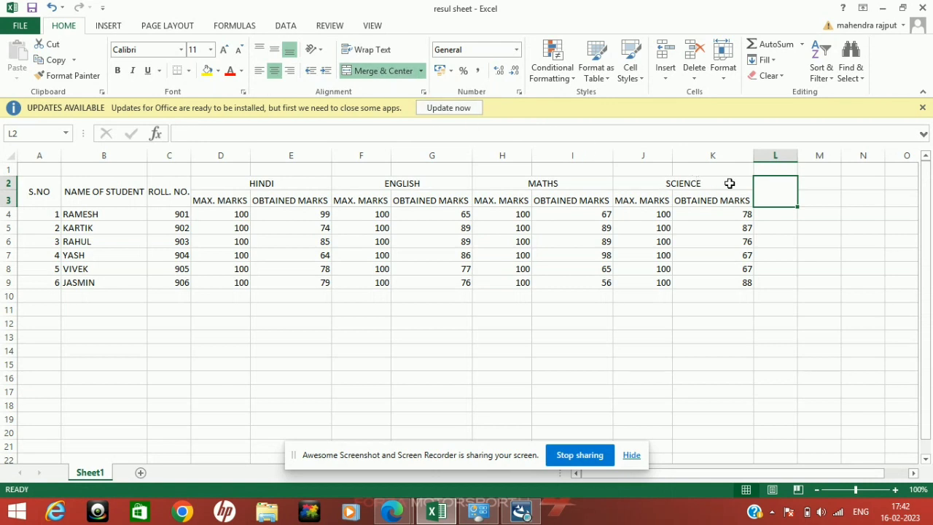
pyautogui.write('T')
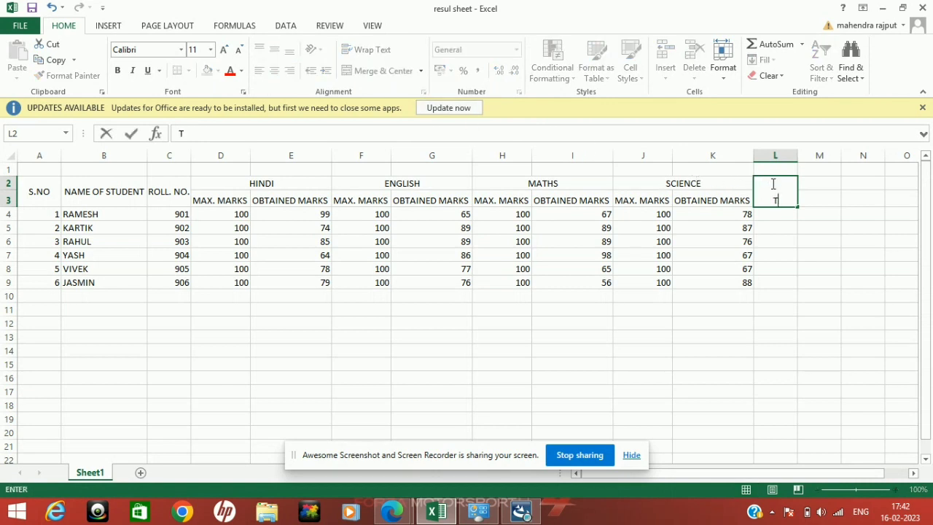
pyautogui.write('OTAL MAX.')
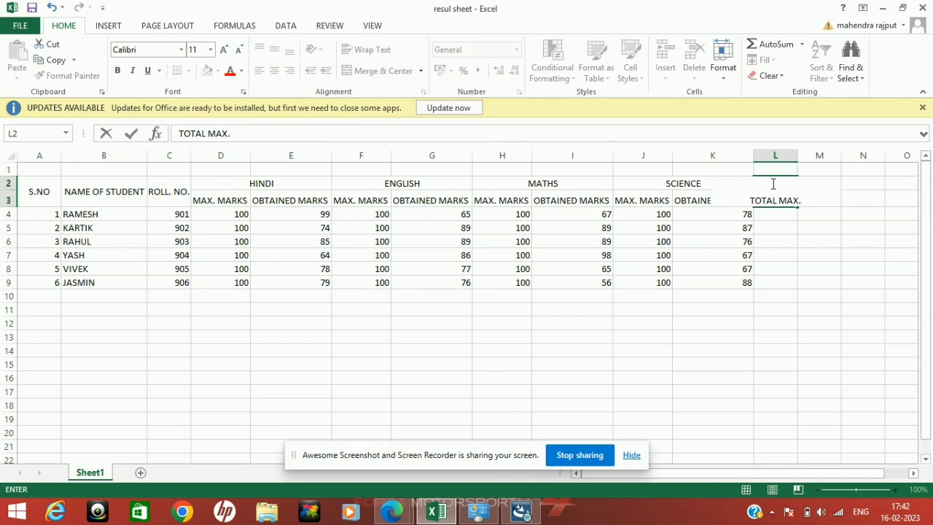
pyautogui.write(' MARKS')
pyautogui.click(791, 339)
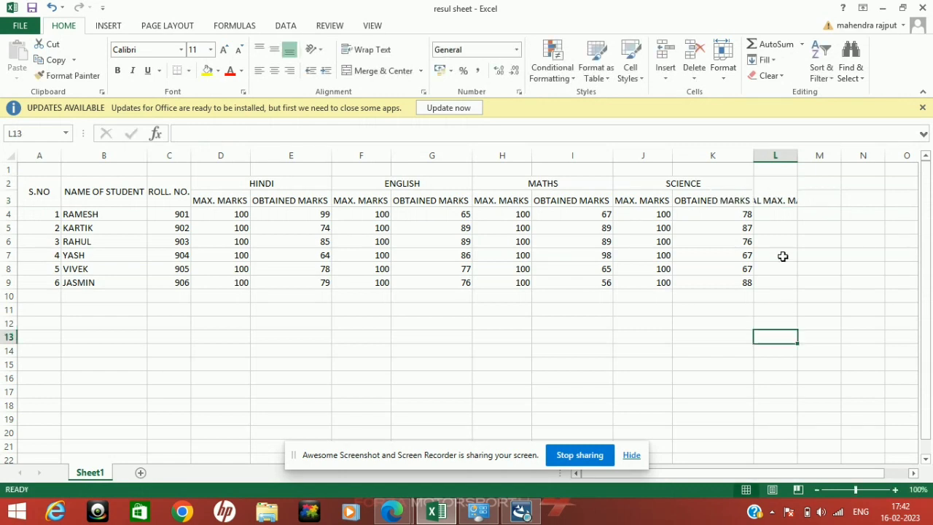
# - Widen column L slightly, then middle-align and wrap the TOTAL MAX. MARKS header
pyautogui.click(779, 194)
pyautogui.moveTo(794, 156); pyautogui.dragTo(810, 156)
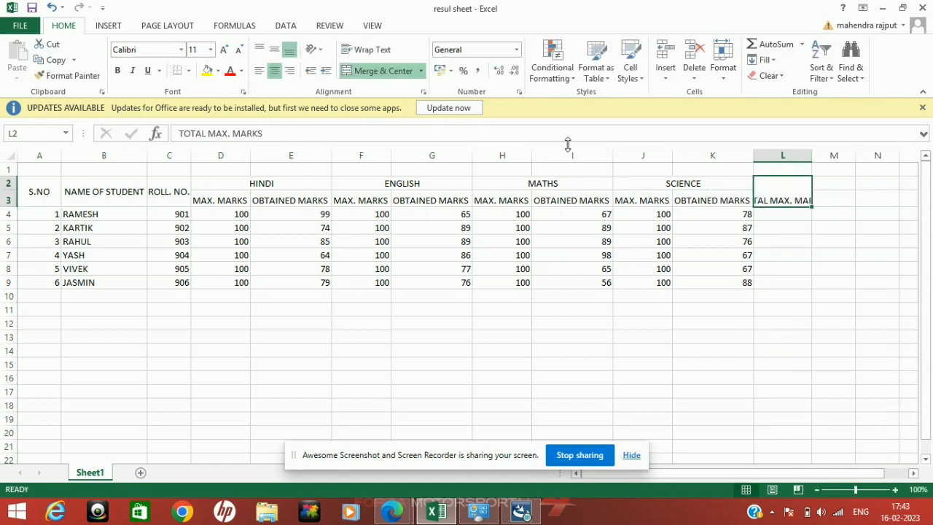
pyautogui.click(274, 49)
pyautogui.click(386, 51)
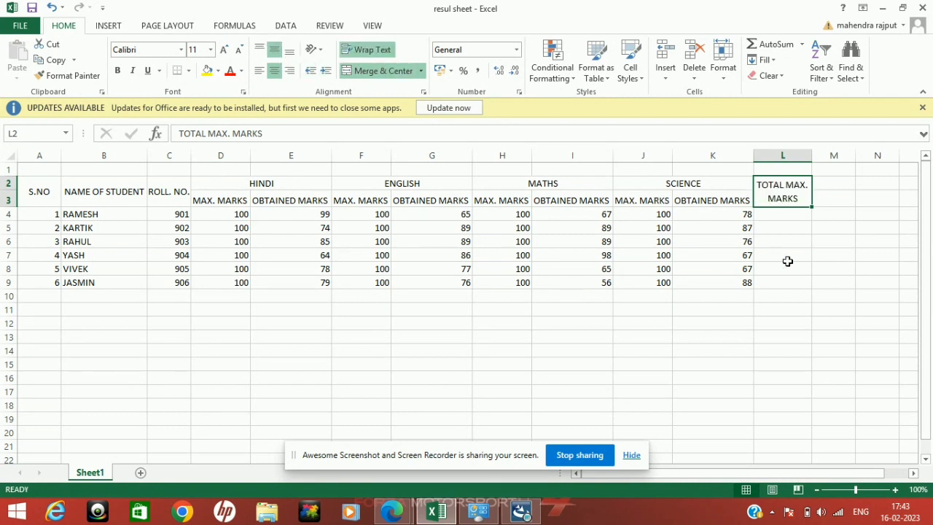
pyautogui.click(815, 259)
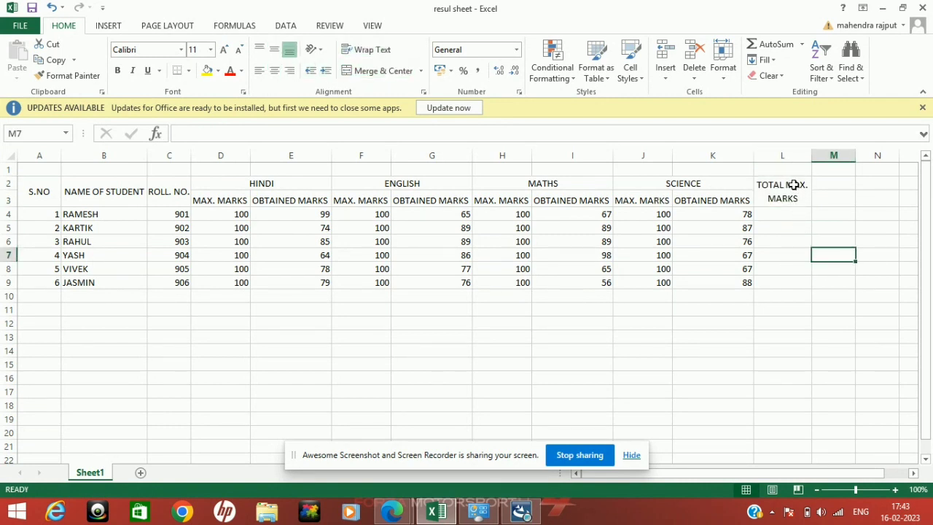
# - Merge and center M2:M3 and enter the header MARKS OBTAINED in it
pyautogui.moveTo(819, 183); pyautogui.dragTo(826, 199)
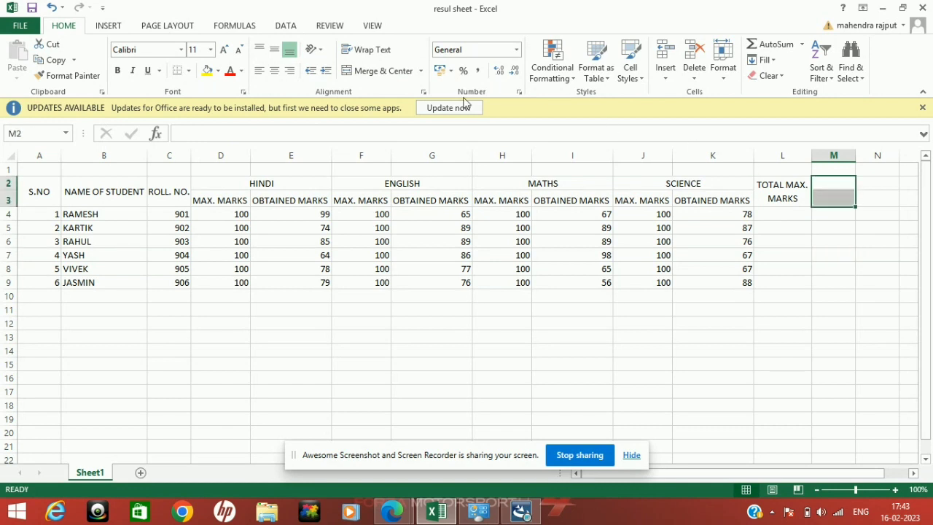
pyautogui.click(381, 71)
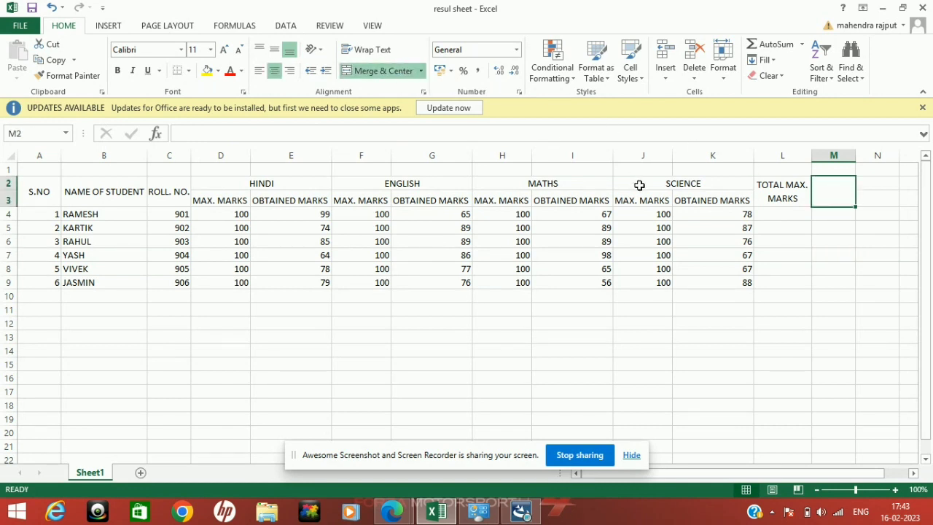
pyautogui.write('MA')
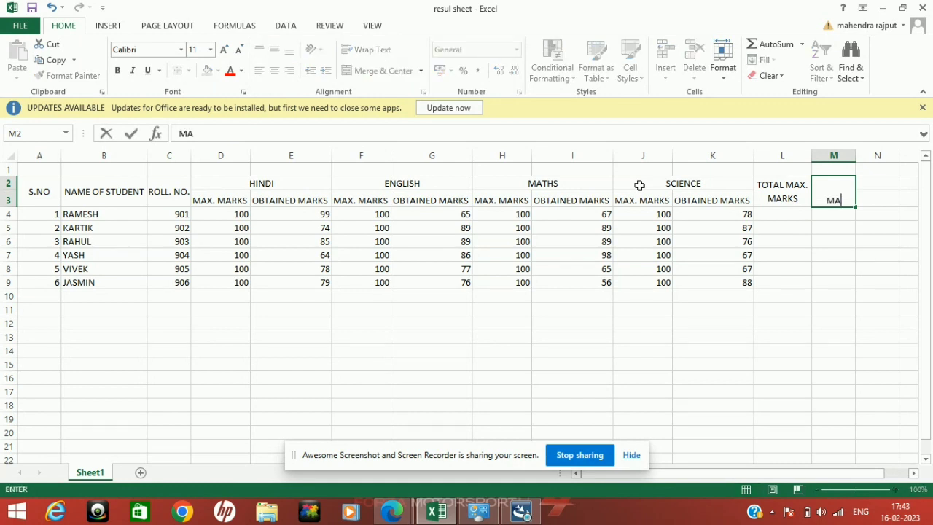
pyautogui.write('RKS OBTAINED')
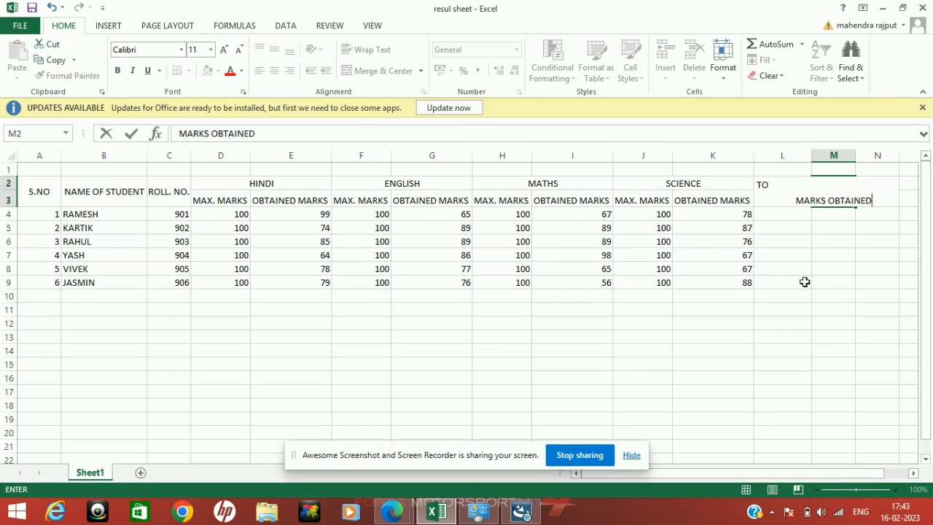
pyautogui.click(833, 282)
# - Wrap the MARKS OBTAINED header and widen column M slightly so each word fits on one line
pyautogui.click(837, 203)
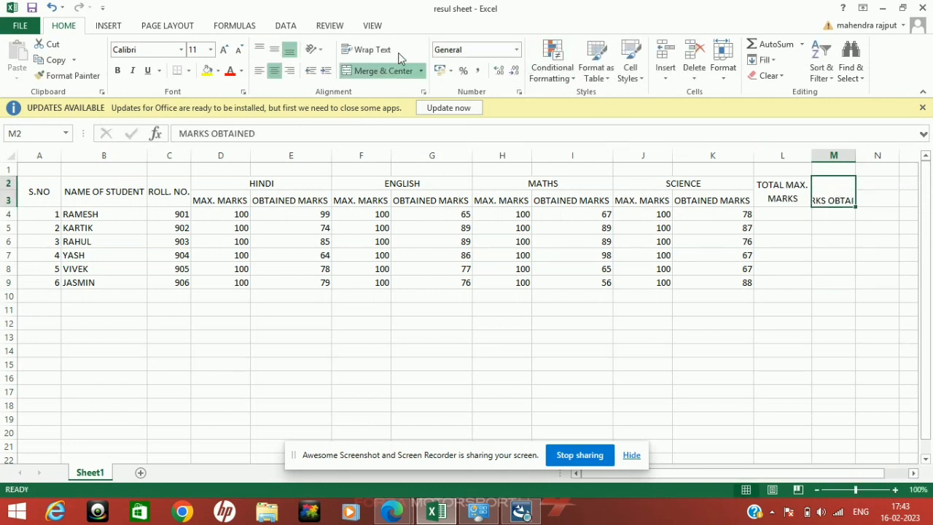
pyautogui.click(372, 49)
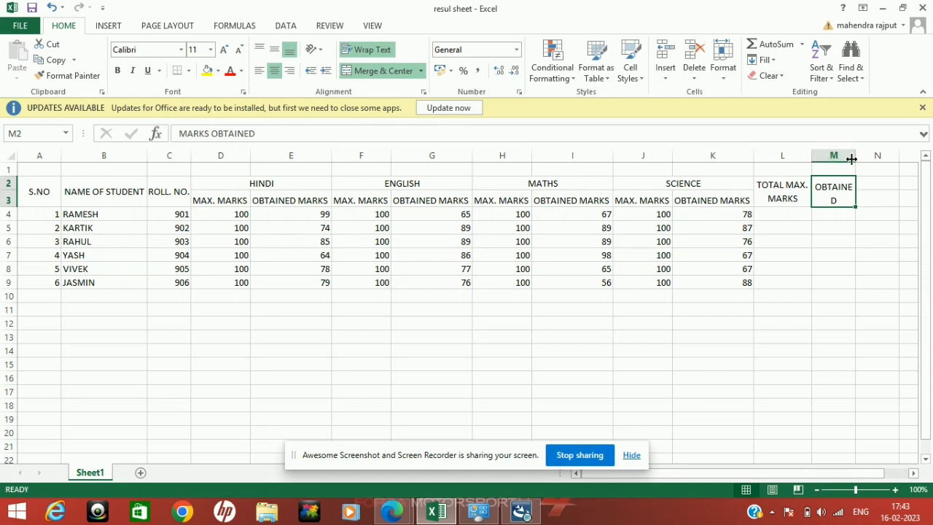
pyautogui.moveTo(856, 156); pyautogui.dragTo(867, 160)
pyautogui.click(867, 250)
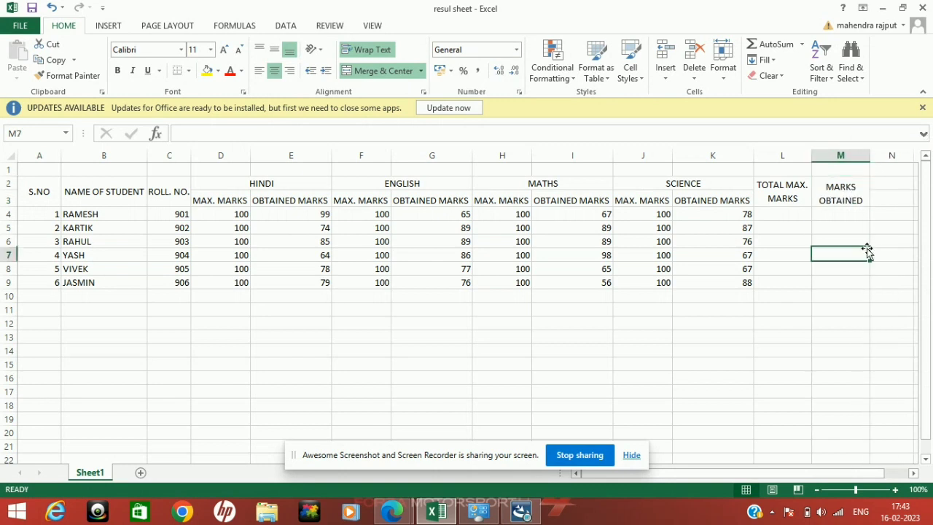
# - Enter 400 as the total maximum marks in L4 and copy it down through L9
pyautogui.click(796, 216)
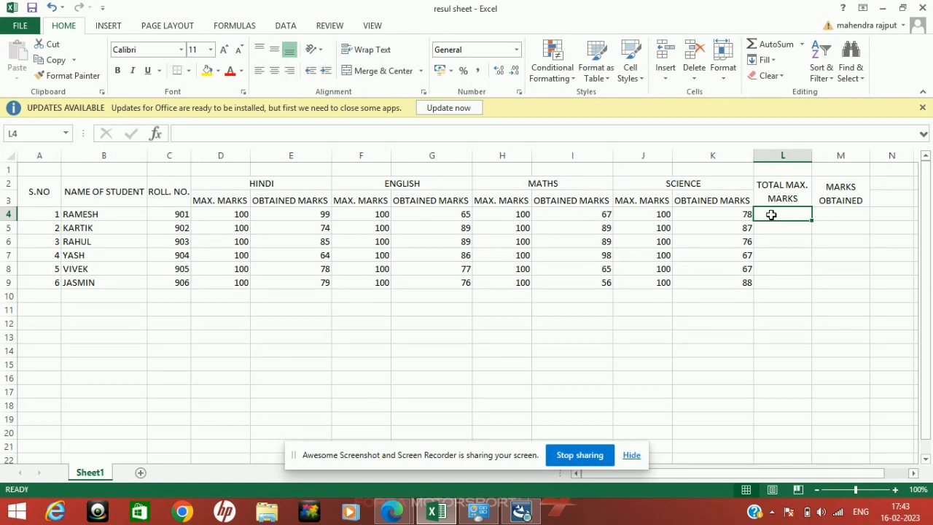
pyautogui.write('400')
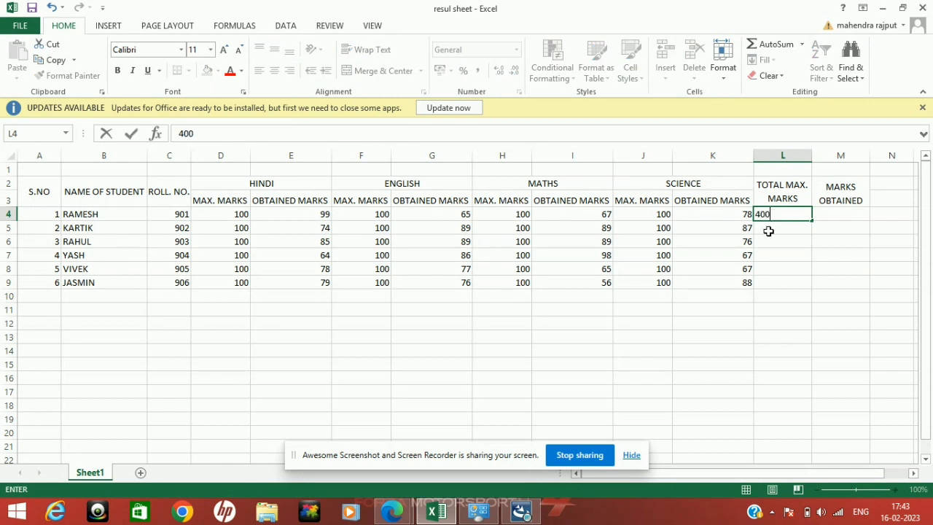
pyautogui.press('Return')
pyautogui.click(768, 215)
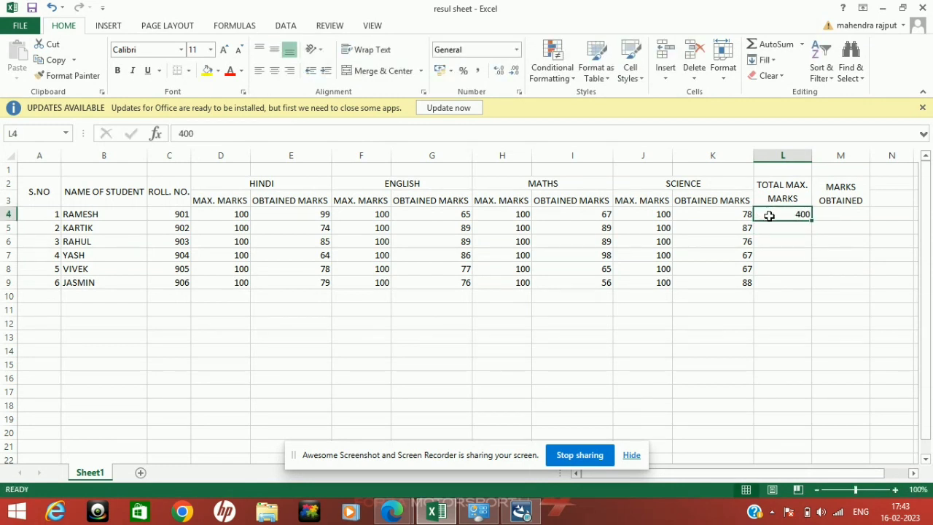
pyautogui.hotkey('ctrl', 'c')
pyautogui.moveTo(770, 218); pyautogui.dragTo(769, 277)
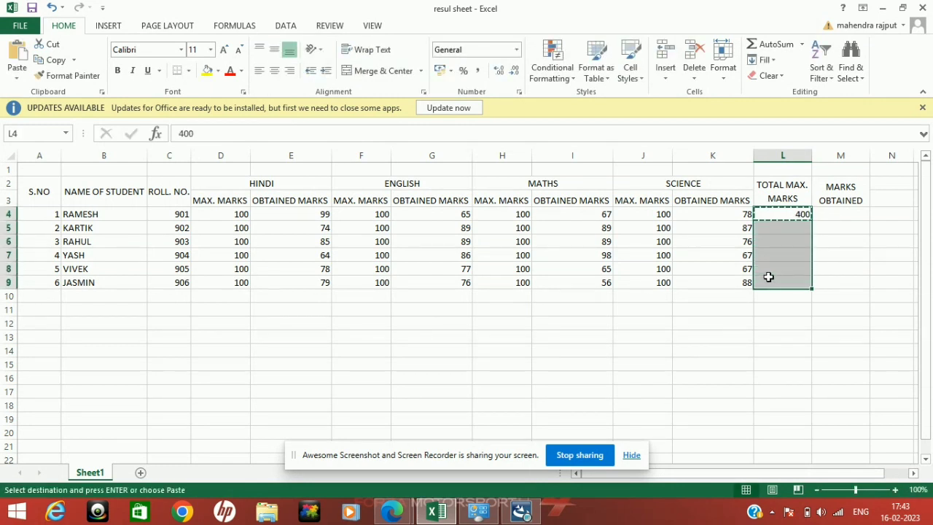
pyautogui.hotkey('ctrl', 'v')
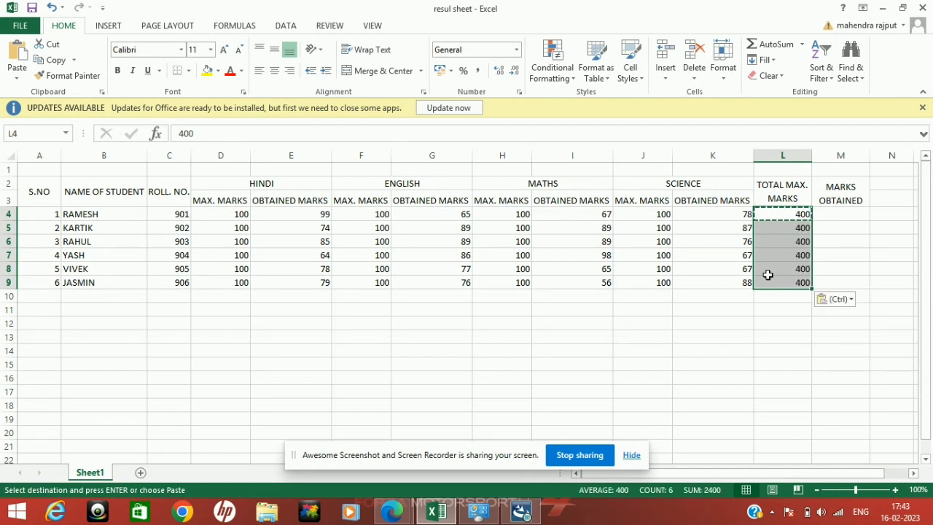
pyautogui.click(658, 348)
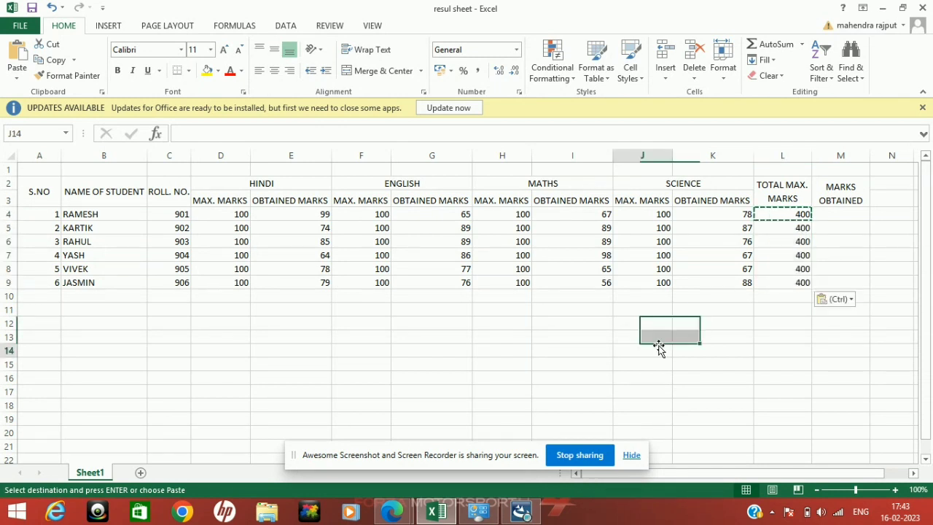
pyautogui.click(717, 322)
# - Review the first student's obtained marks for HINDI, ENGLISH, MATHS and SCIENCE in row 4
pyautogui.click(827, 204)
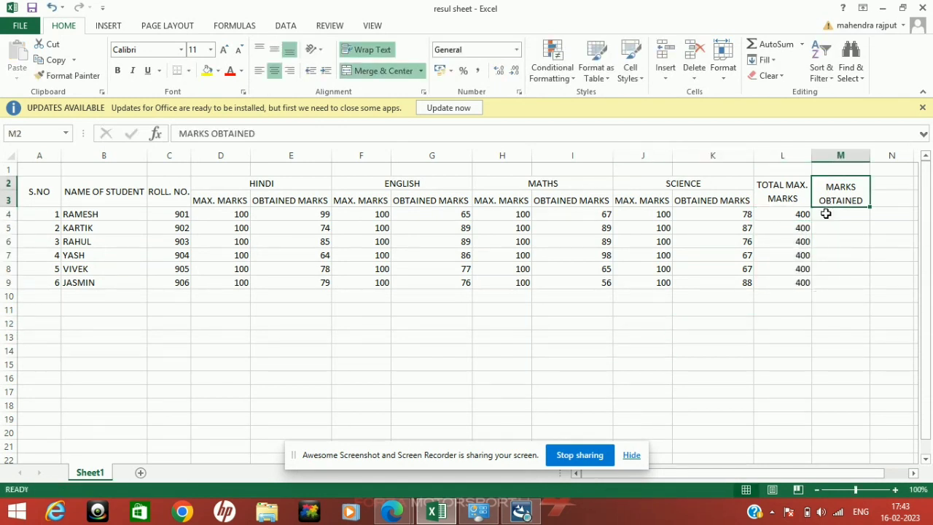
pyautogui.click(826, 213)
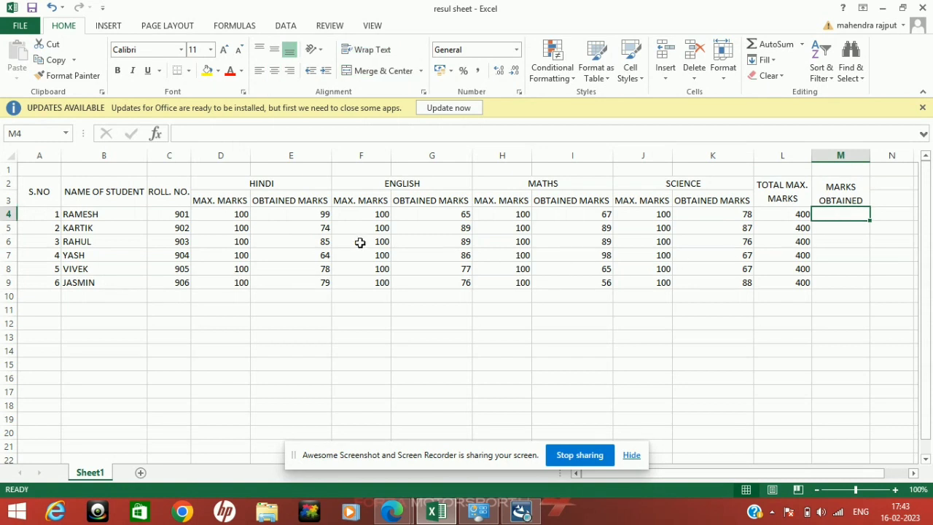
pyautogui.click(279, 213)
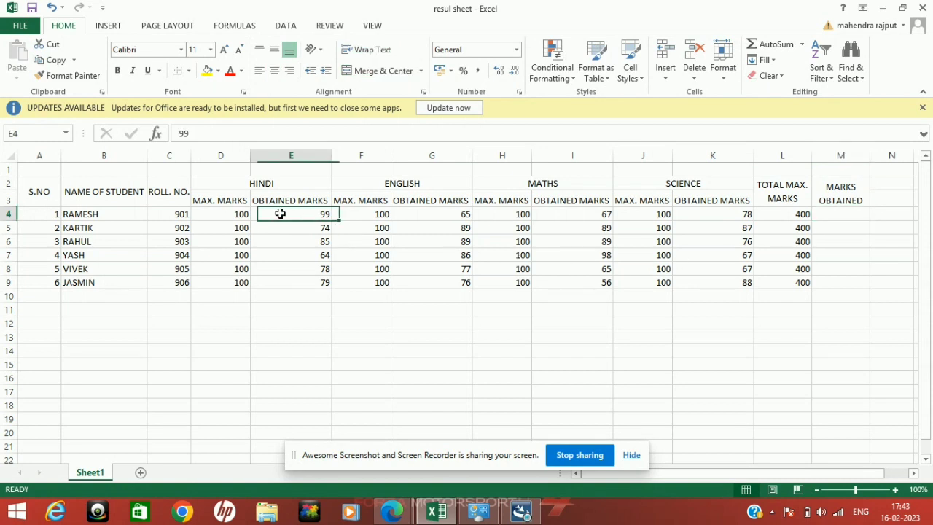
pyautogui.click(452, 217)
pyautogui.click(568, 213)
pyautogui.click(729, 212)
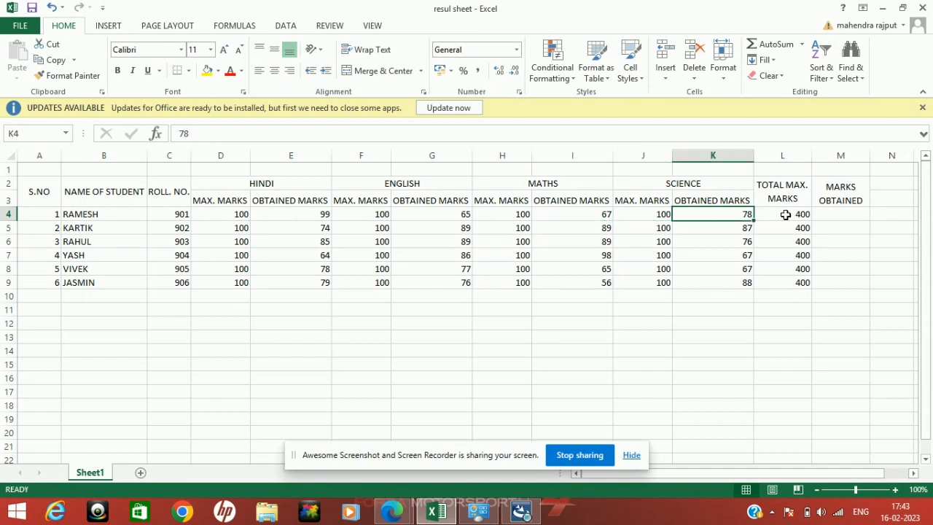
# - Enter the formula =E4+G4+I4+K4 in M4 to total the first student's obtained marks
pyautogui.click(832, 213)
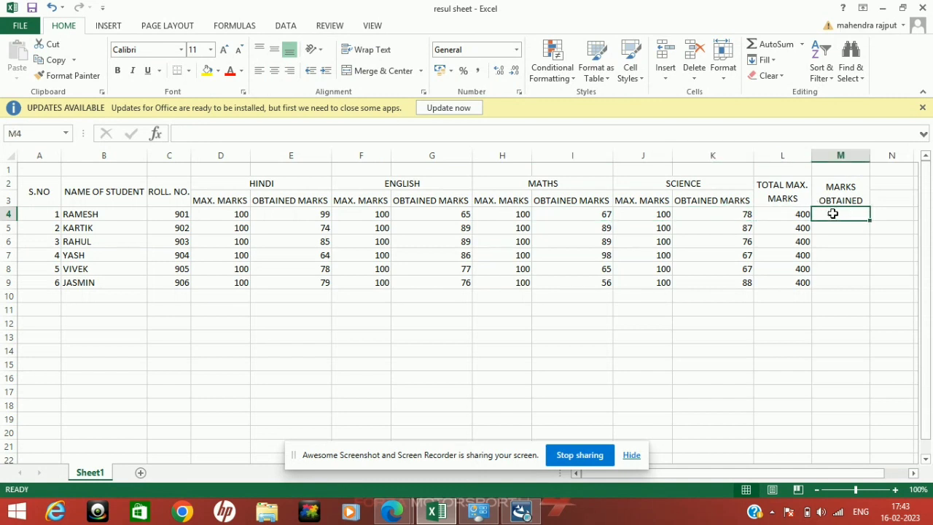
pyautogui.write('=')
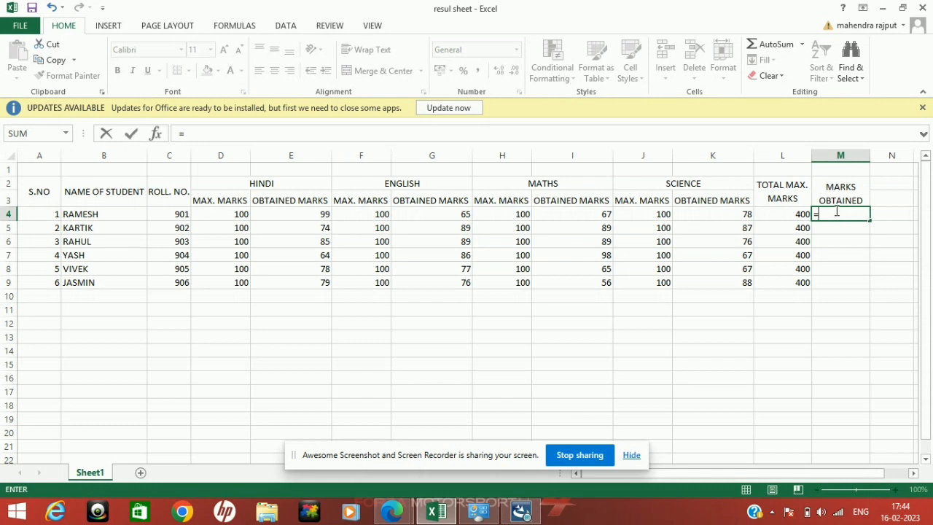
pyautogui.write('E')
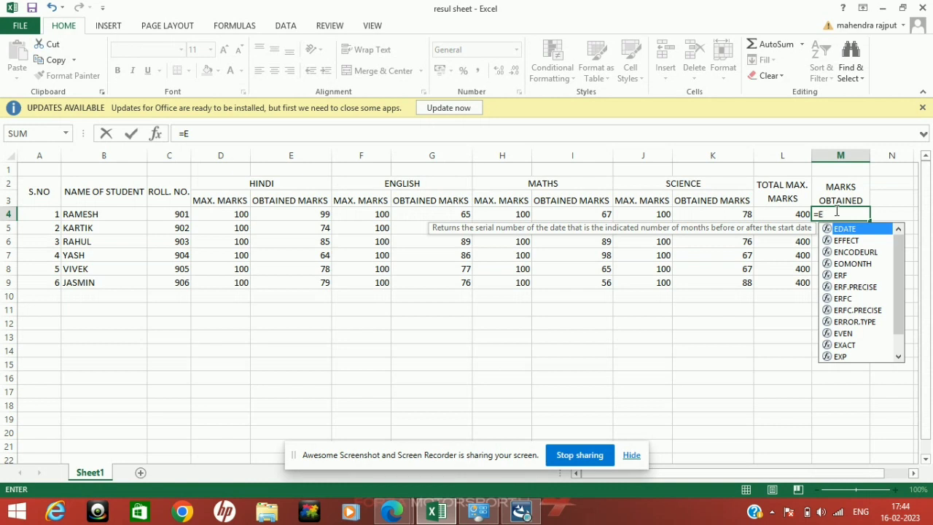
pyautogui.write('4+')
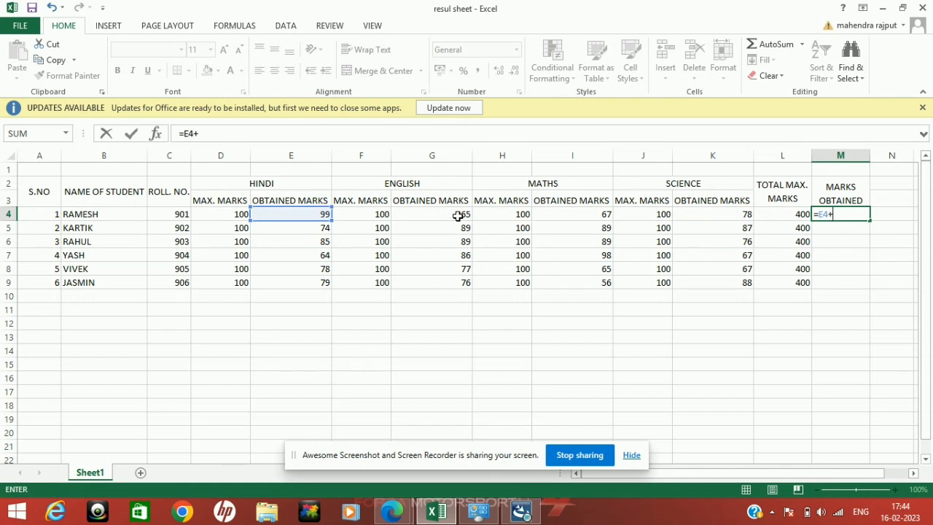
pyautogui.write('G')
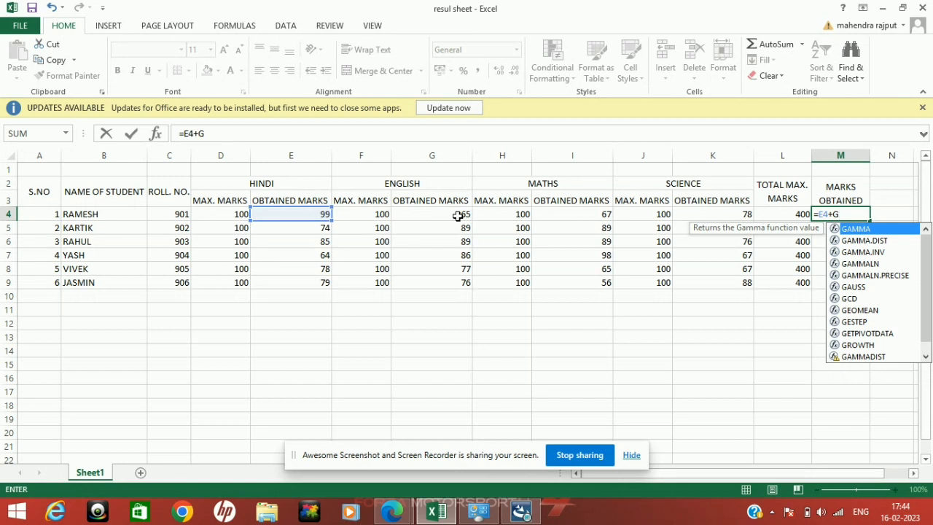
pyautogui.write('4+')
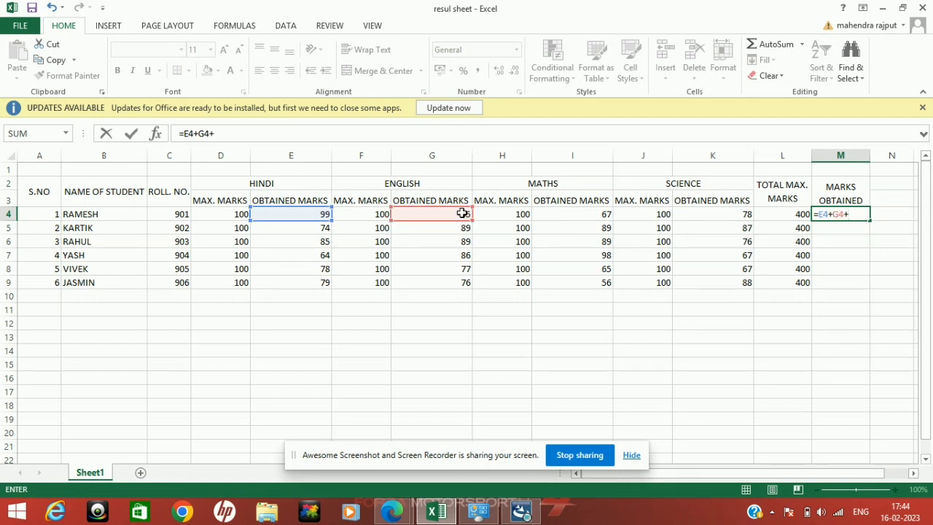
pyautogui.write('I')
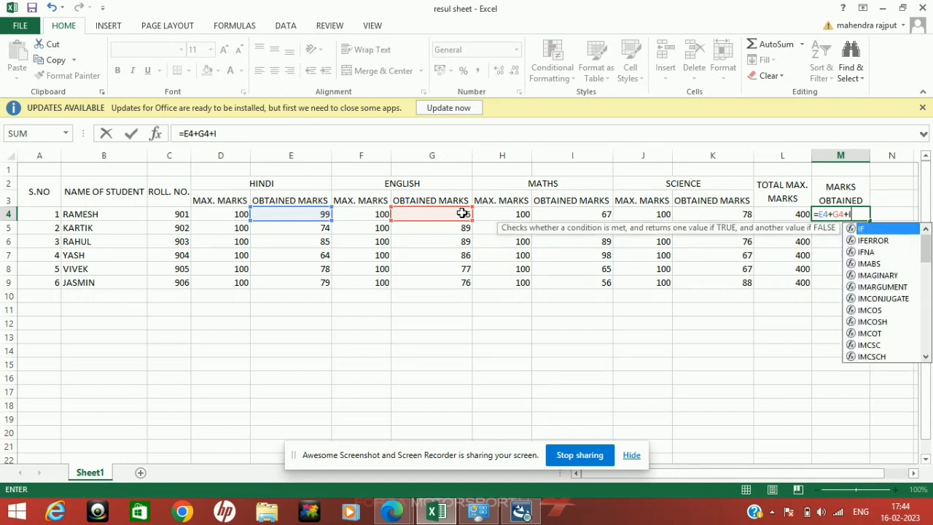
pyautogui.write('4')
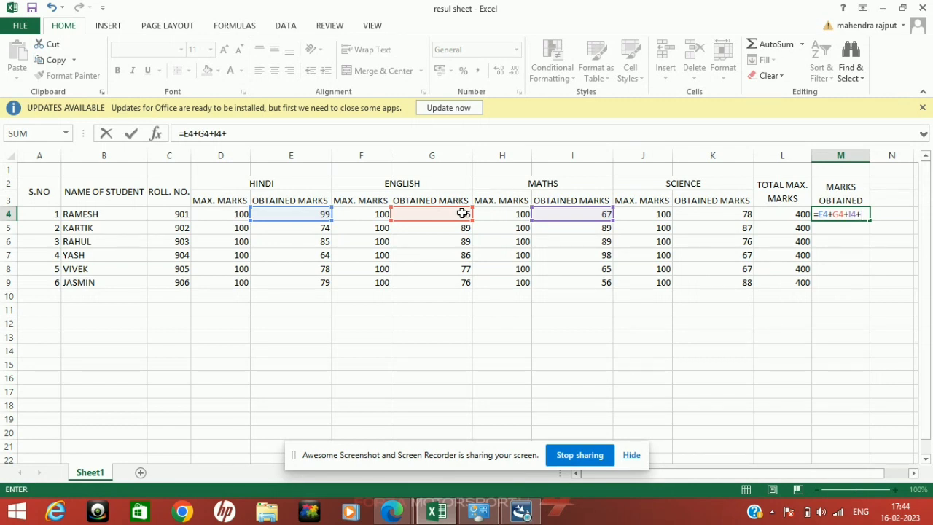
pyautogui.write('+K')
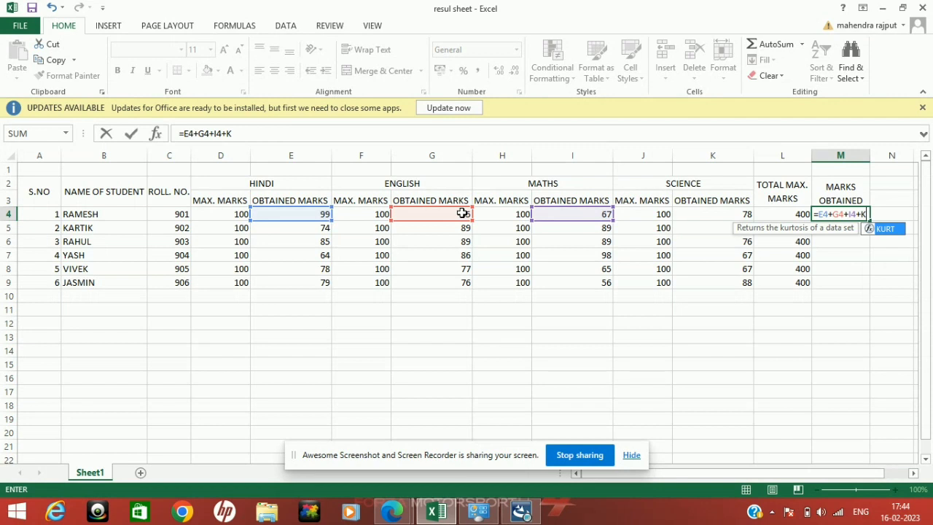
pyautogui.write('4')
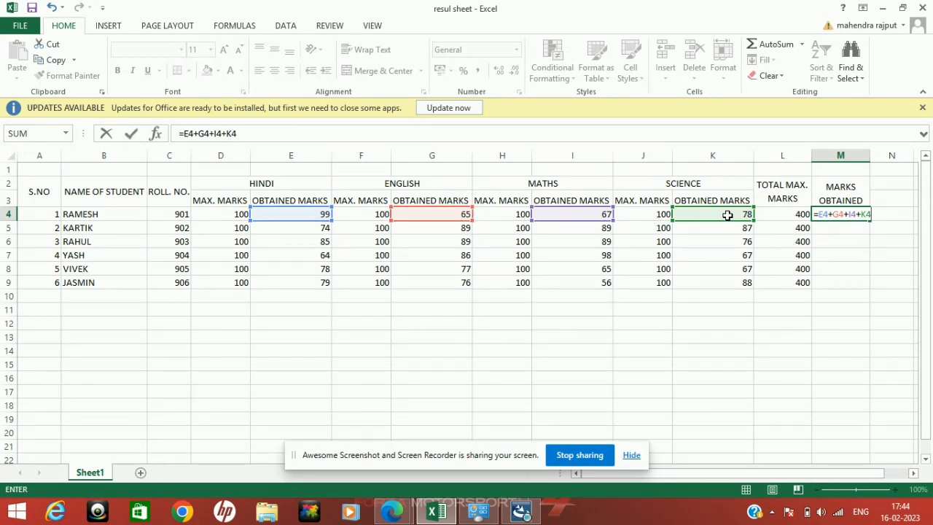
pyautogui.press('Return')
# - Fill the total formula from M4 down through M9 and center the results horizontally
pyautogui.click(841, 214)
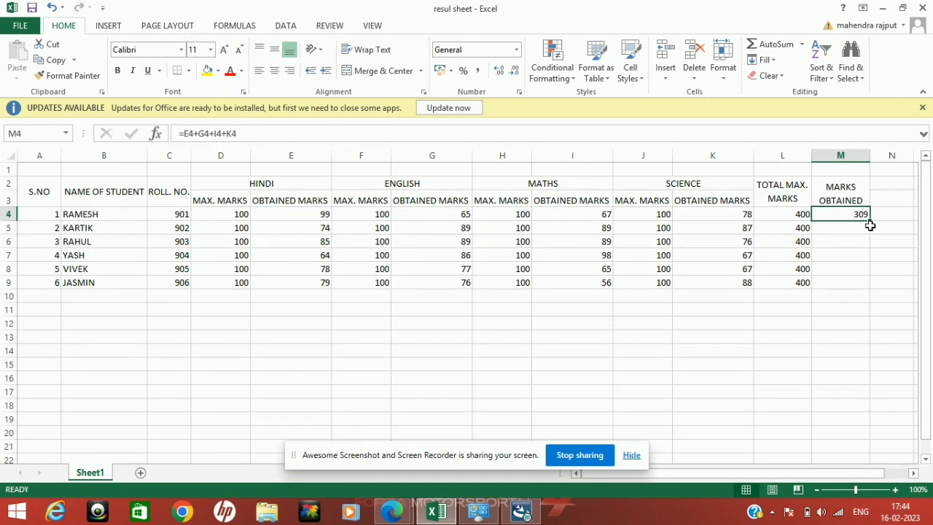
pyautogui.moveTo(870, 217); pyautogui.dragTo(865, 285)
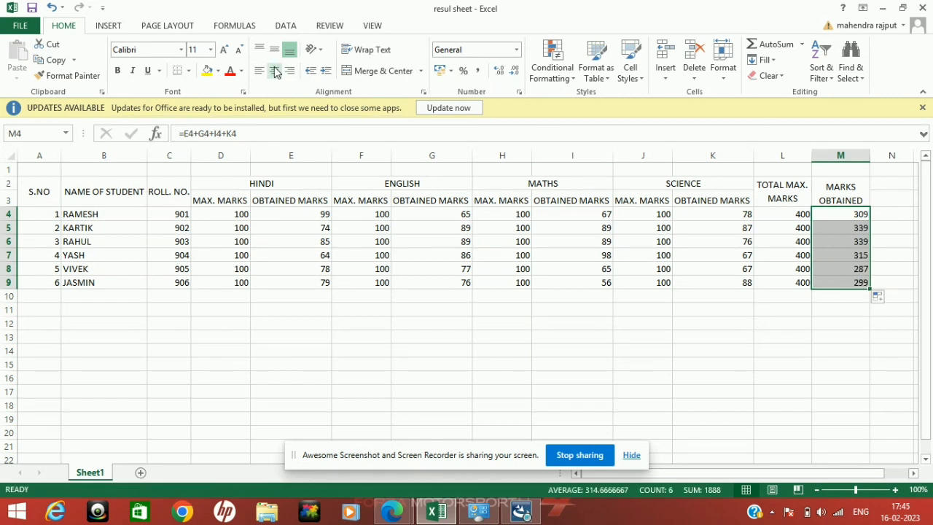
pyautogui.click(804, 333)
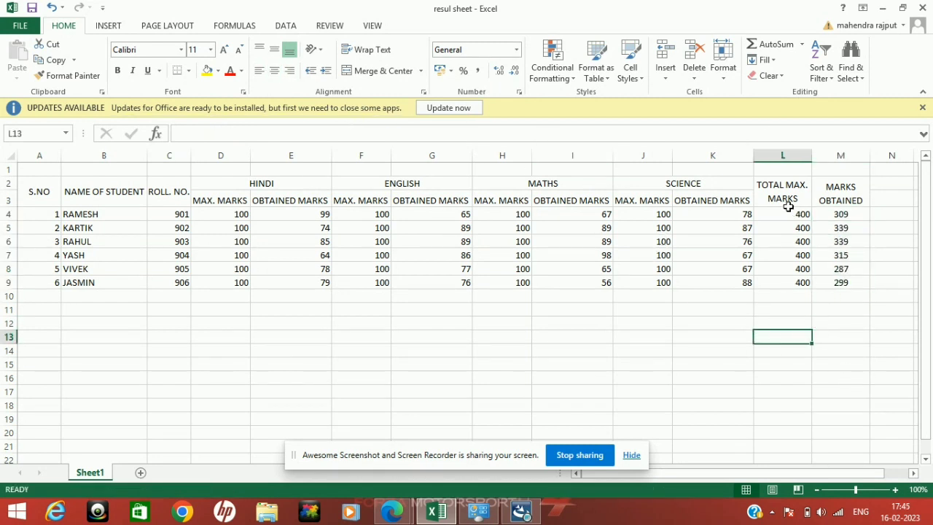
pyautogui.moveTo(787, 214); pyautogui.dragTo(811, 219)
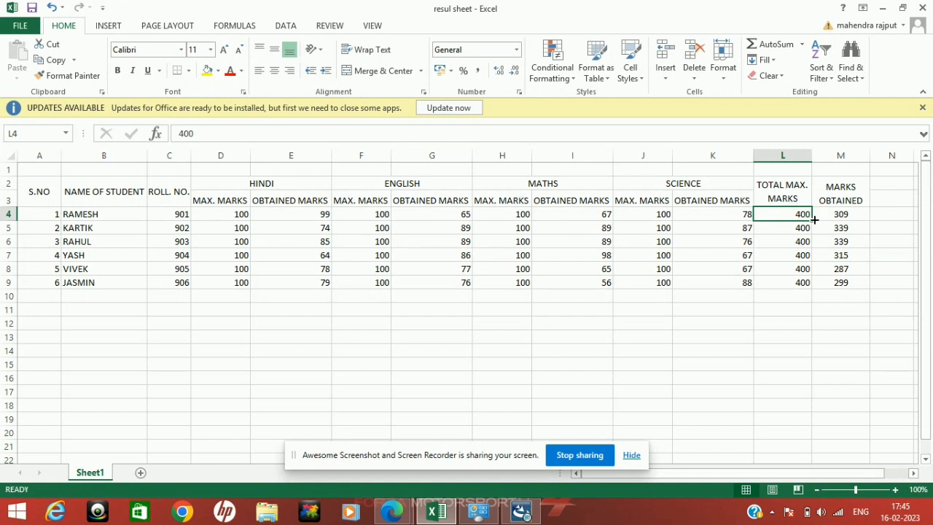
pyautogui.click(823, 269)
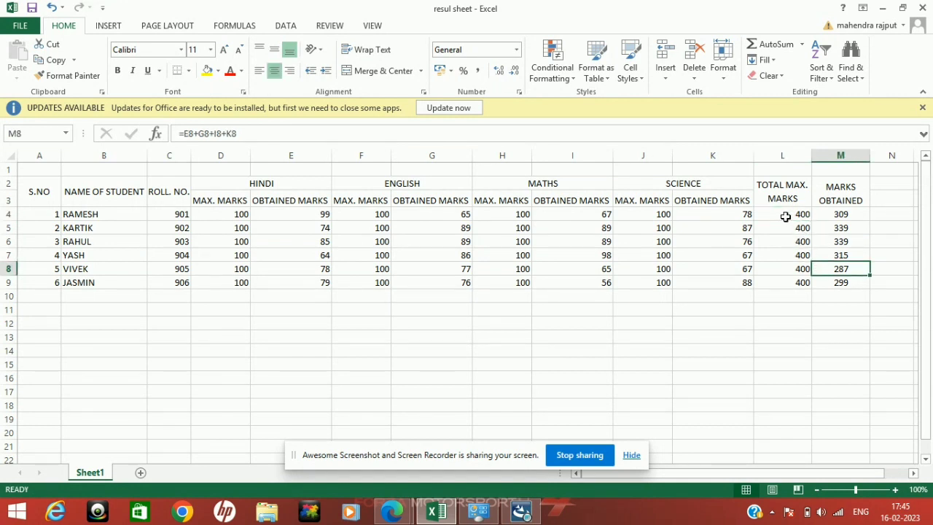
pyautogui.moveTo(785, 215); pyautogui.dragTo(830, 214)
pyautogui.click(822, 243)
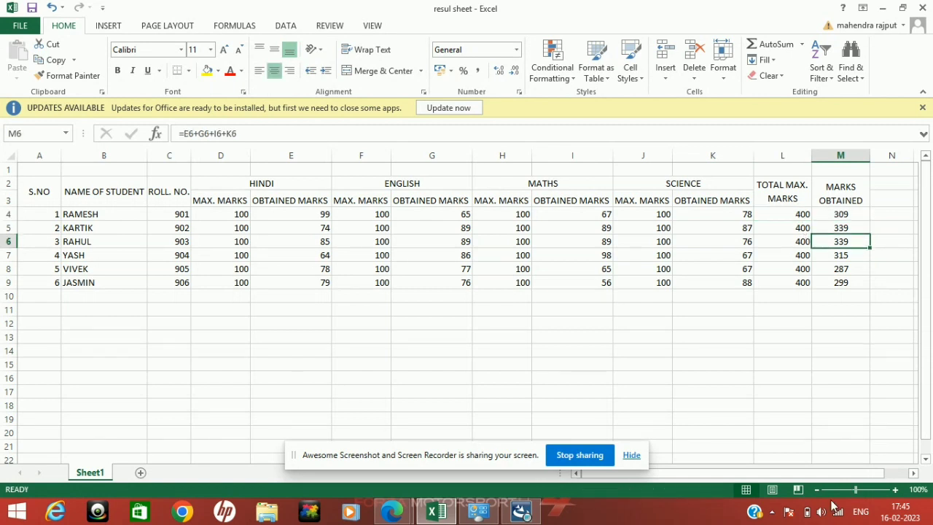
# - Merge and center cells N2:N3 to form a header cell beside MARKS OBTAINED
pyautogui.moveTo(762, 473); pyautogui.dragTo(777, 475)
pyautogui.click(837, 215)
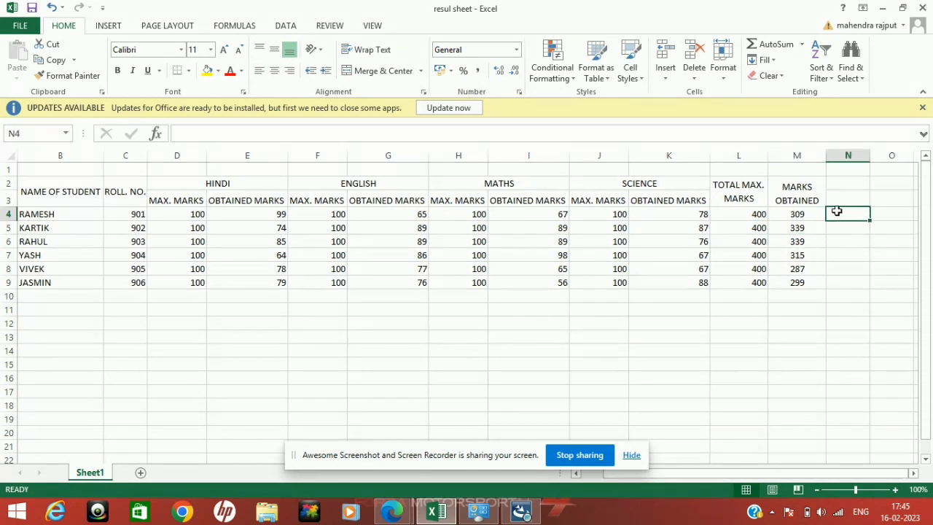
pyautogui.moveTo(836, 188); pyautogui.dragTo(836, 198)
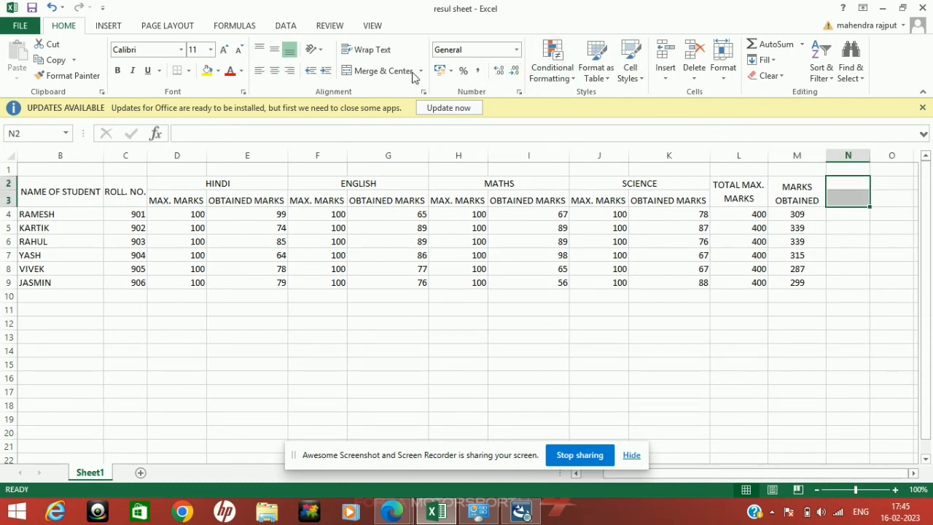
pyautogui.click(366, 73)
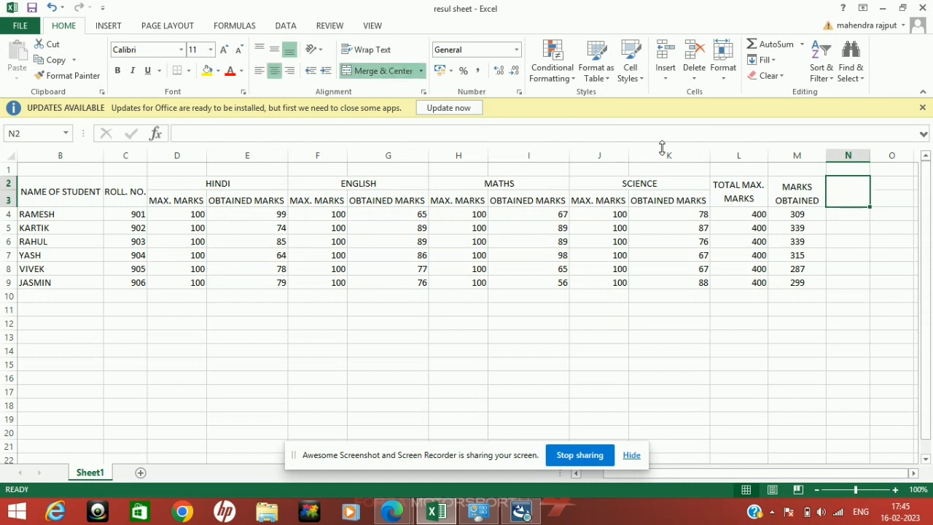
# - Enter % as the heading in merged cell N2 and center it vertically
pyautogui.write('P')
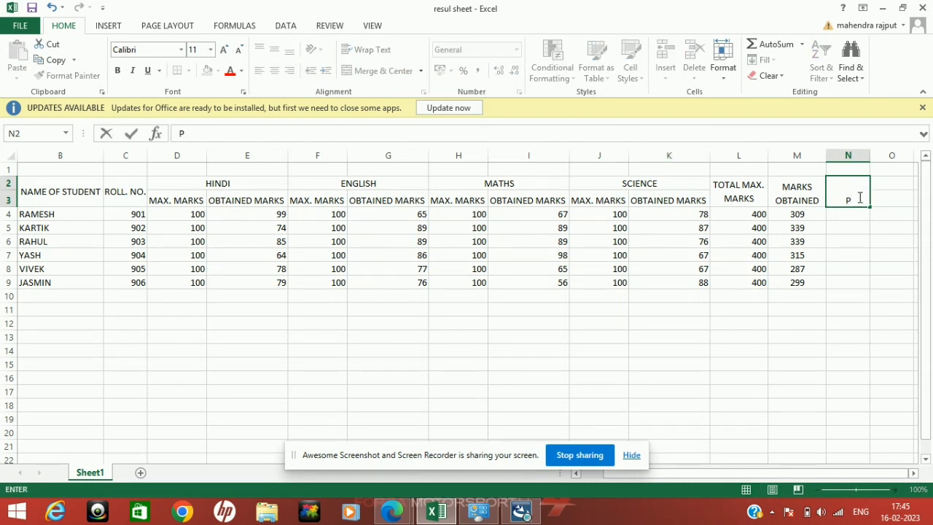
pyautogui.write('%')
pyautogui.click(844, 265)
pyautogui.click(836, 198)
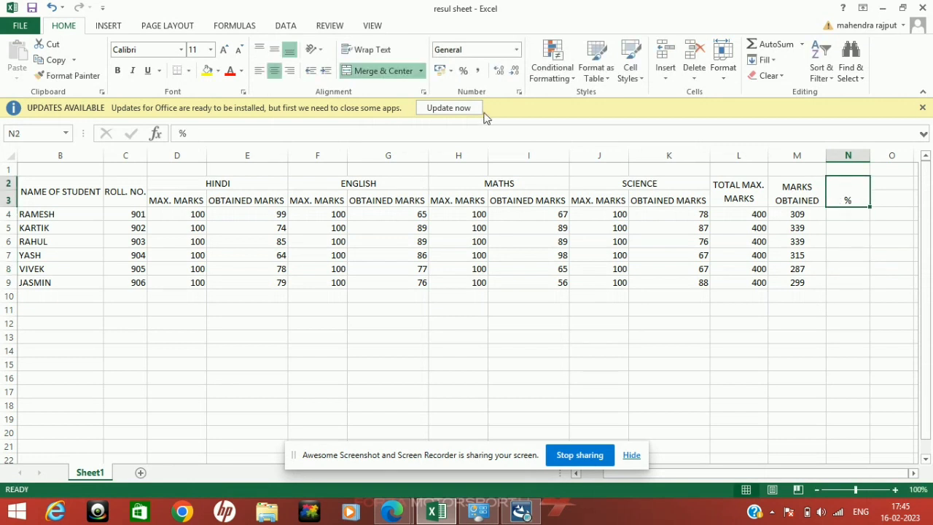
pyautogui.click(275, 49)
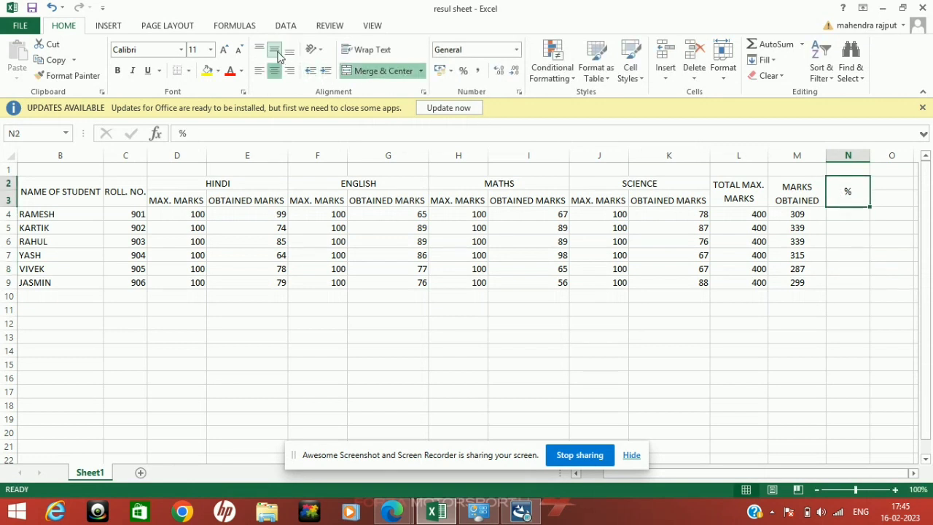
# - Enter the formula =M4/L4*100 in N4 to calculate the first student's percentage
pyautogui.click(833, 216)
pyautogui.click(751, 214)
pyautogui.click(778, 213)
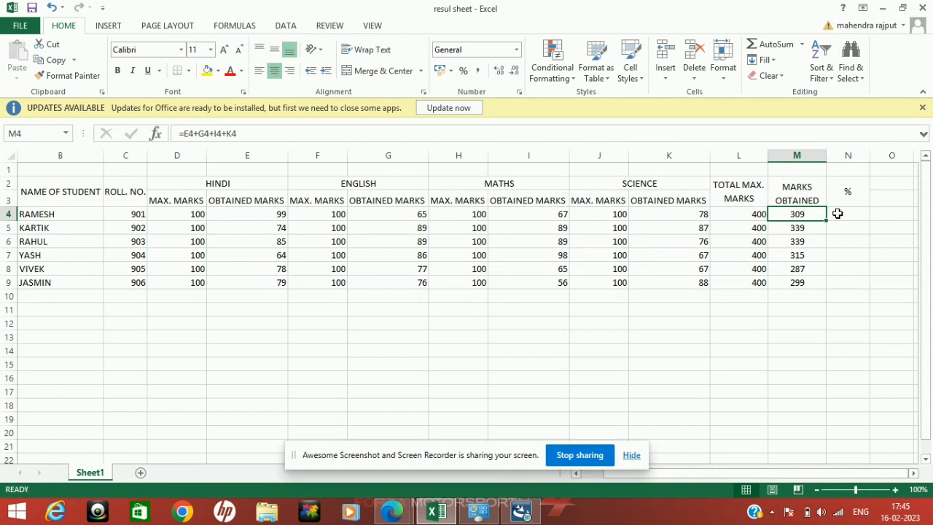
pyautogui.click(838, 212)
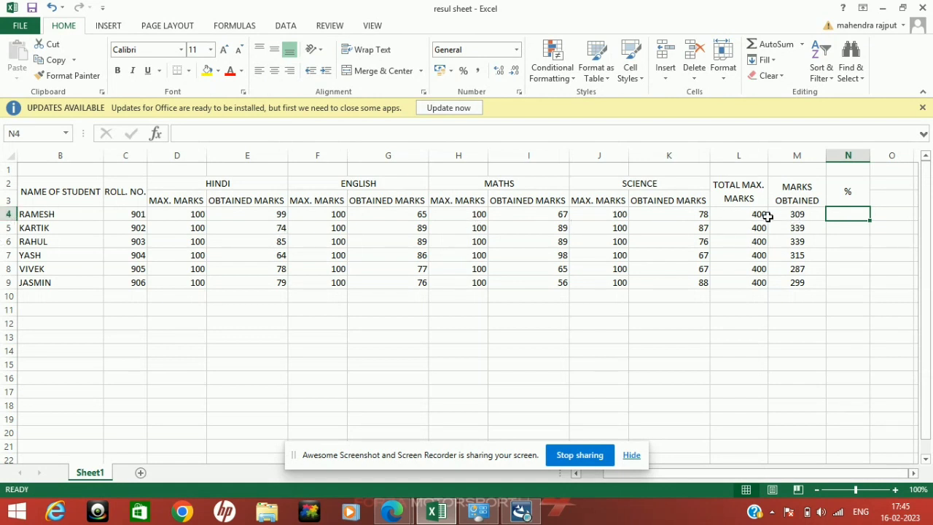
pyautogui.write('M')
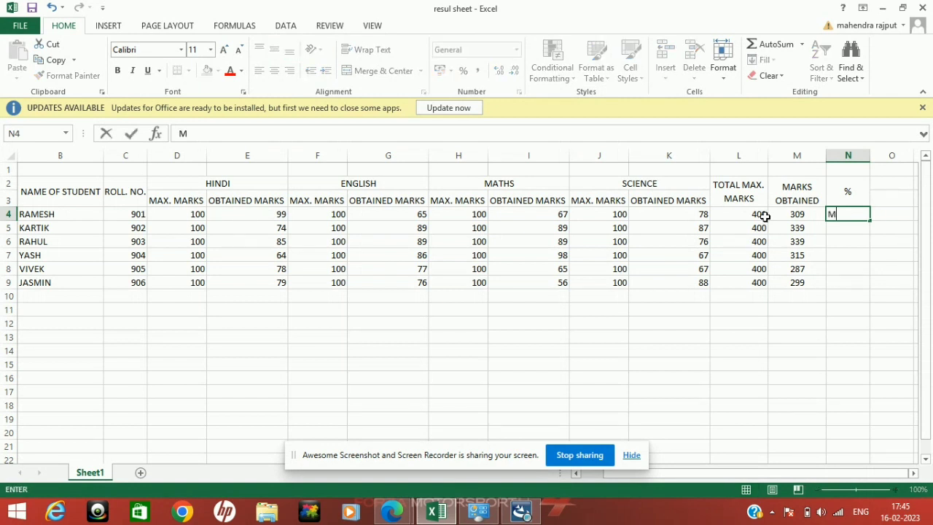
pyautogui.press('BackSpace')
pyautogui.write('=')
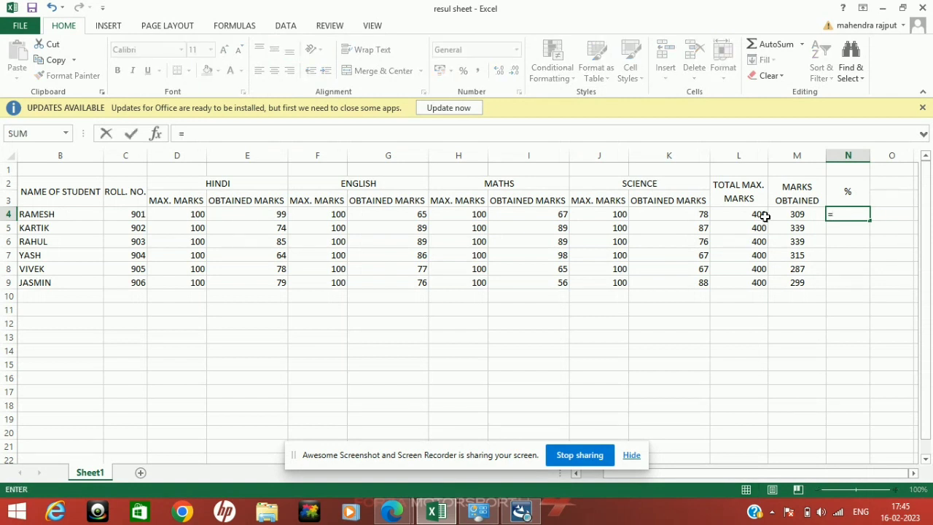
pyautogui.write('M4')
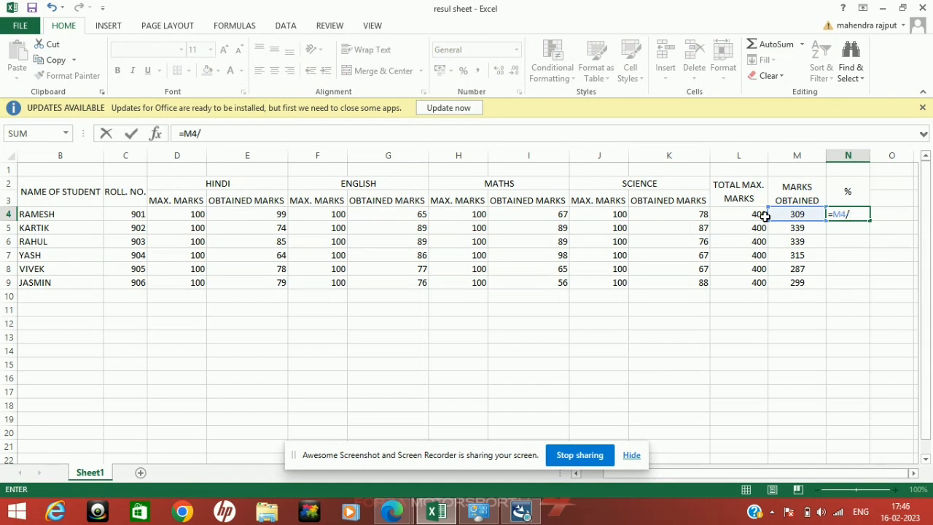
pyautogui.write('/L')
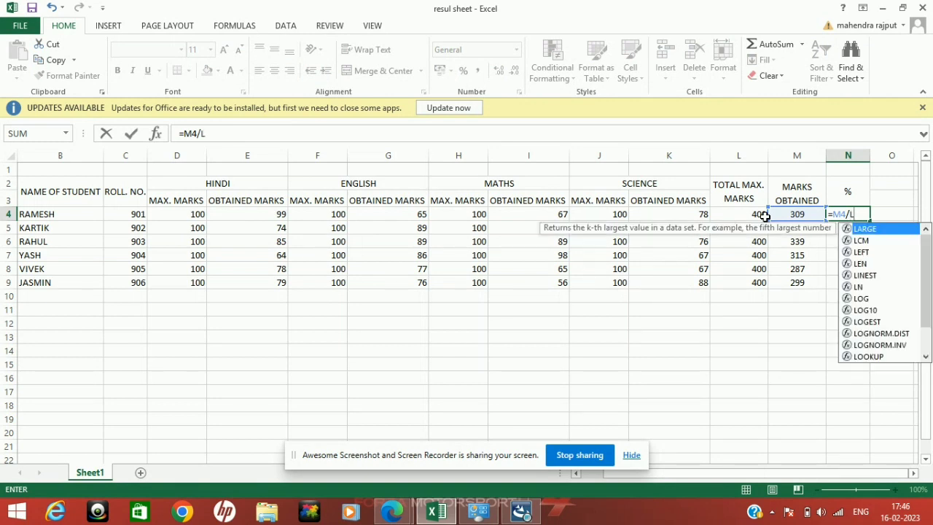
pyautogui.write('4')
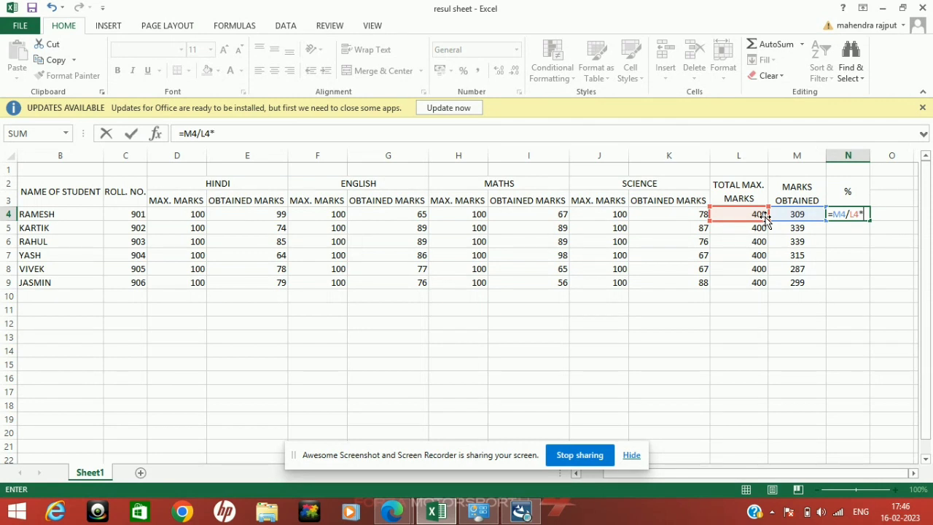
pyautogui.write('*100')
pyautogui.press('Return')
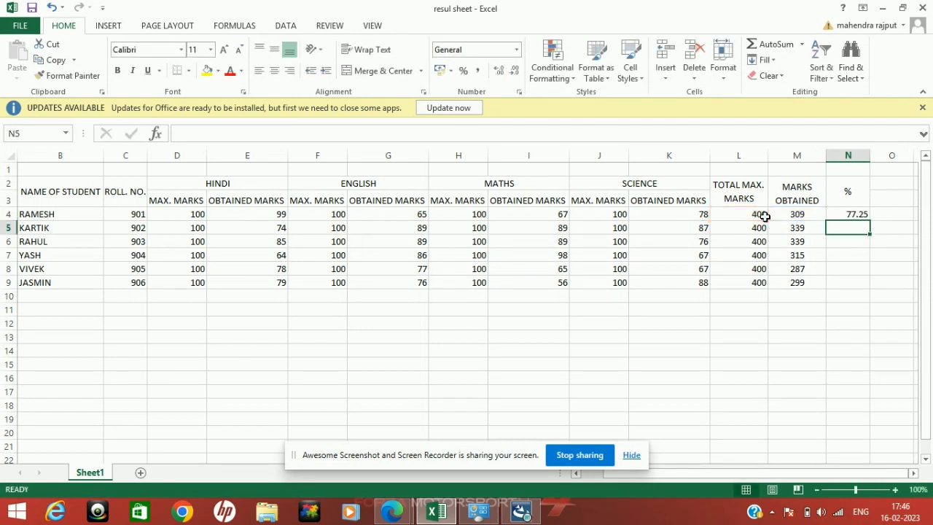
# - Fill the percentage formula from N4 down through N9
pyautogui.click(846, 213)
pyautogui.moveTo(870, 223); pyautogui.dragTo(868, 288)
pyautogui.click(787, 320)
pyautogui.click(459, 335)
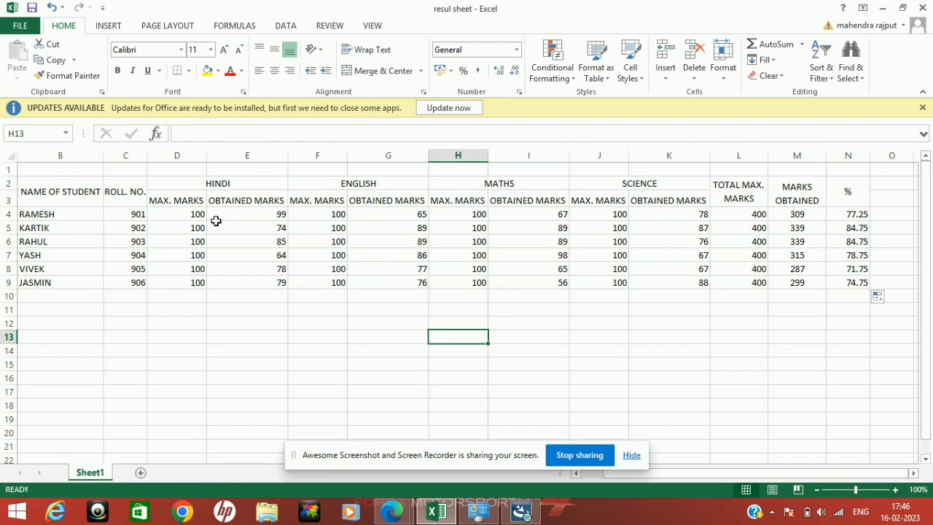
# - Apply All Borders to the result table range B2:N9
pyautogui.moveTo(26, 191); pyautogui.dragTo(855, 289)
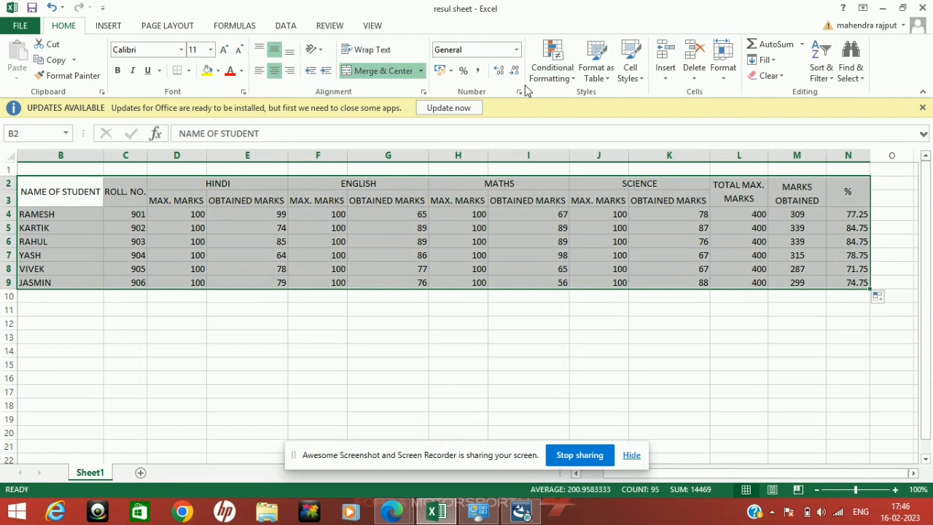
pyautogui.click(188, 70)
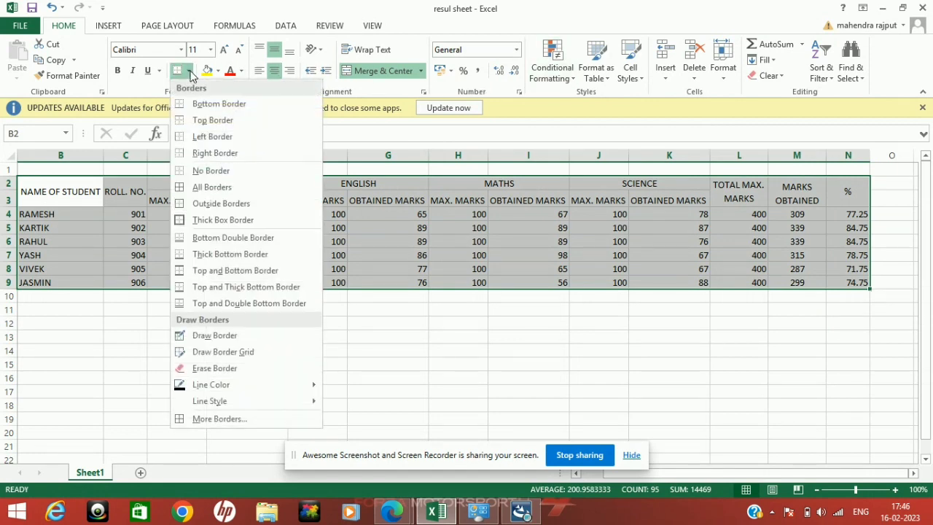
pyautogui.click(204, 192)
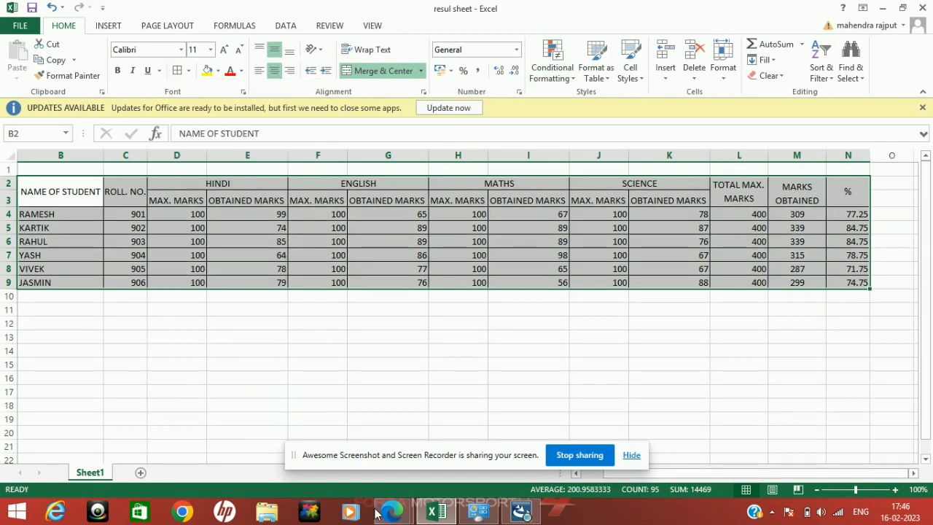
pyautogui.click(260, 337)
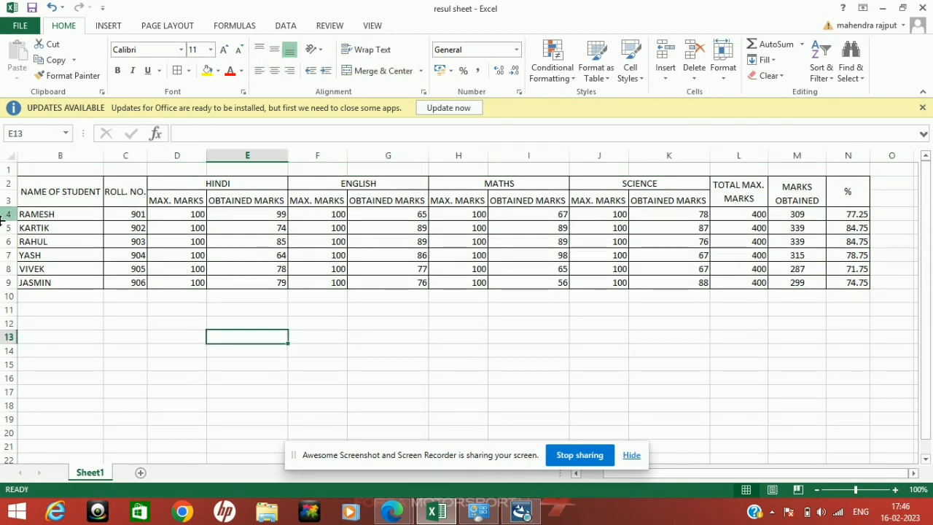
# - Increase the height of student rows 4 through 9 evenly and center their contents horizontally
pyautogui.moveTo(4, 216); pyautogui.dragTo(6, 278)
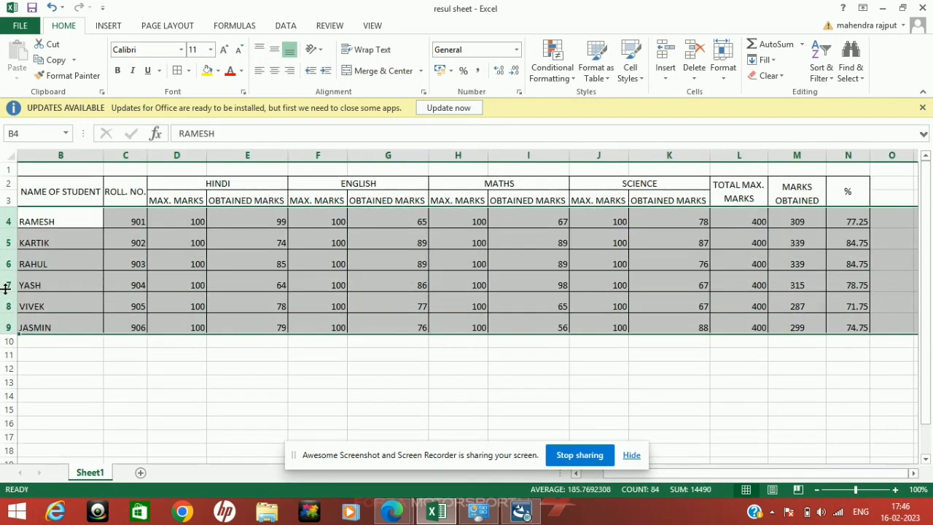
pyautogui.click(274, 71)
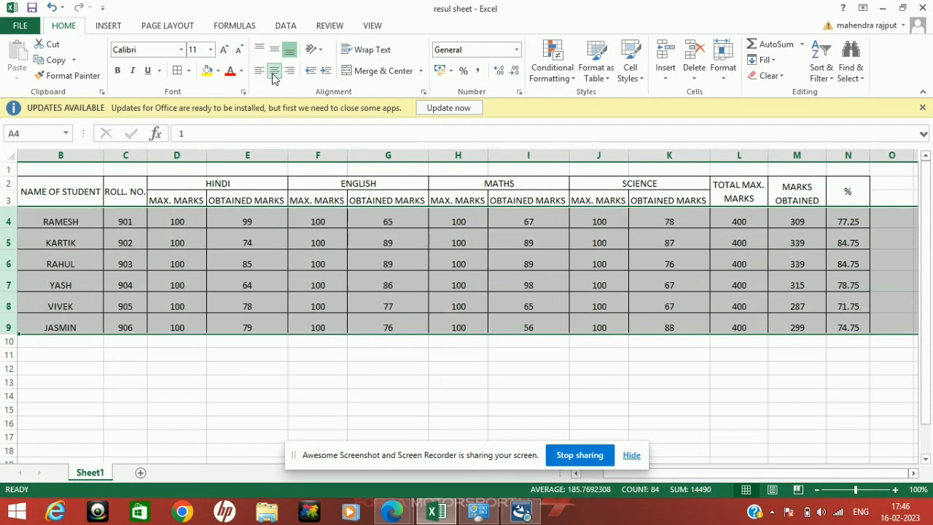
pyautogui.click(296, 244)
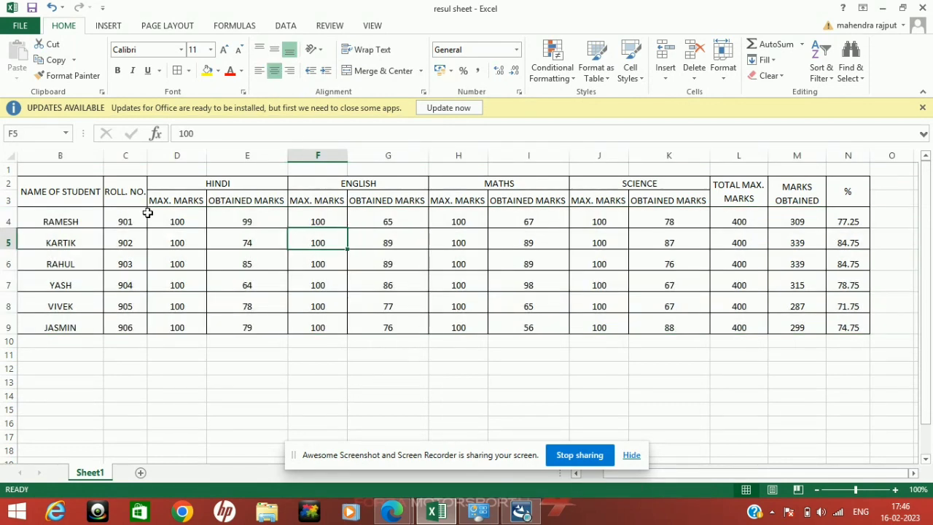
# - Apply all borders to the empty rows below the student data, range B10:N18
pyautogui.click(204, 354)
pyautogui.moveTo(63, 337); pyautogui.dragTo(837, 448)
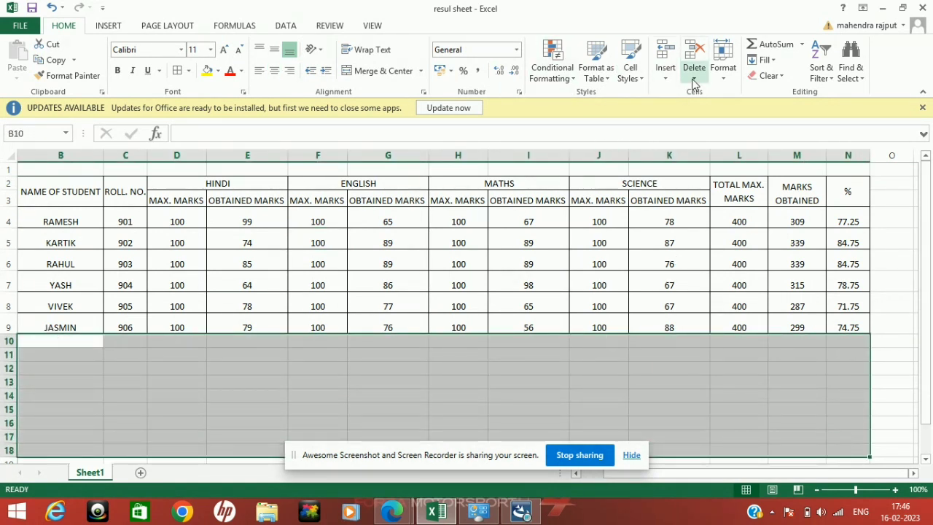
pyautogui.click(178, 70)
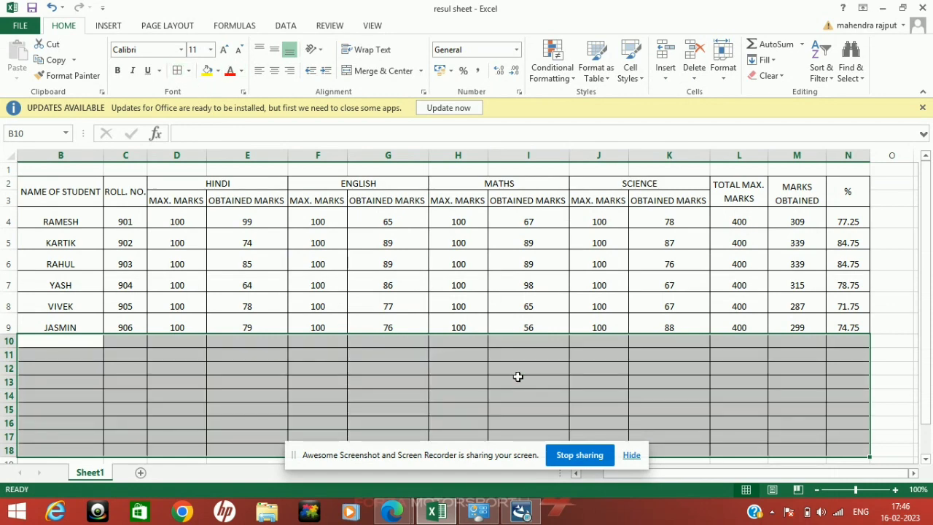
pyautogui.click(541, 382)
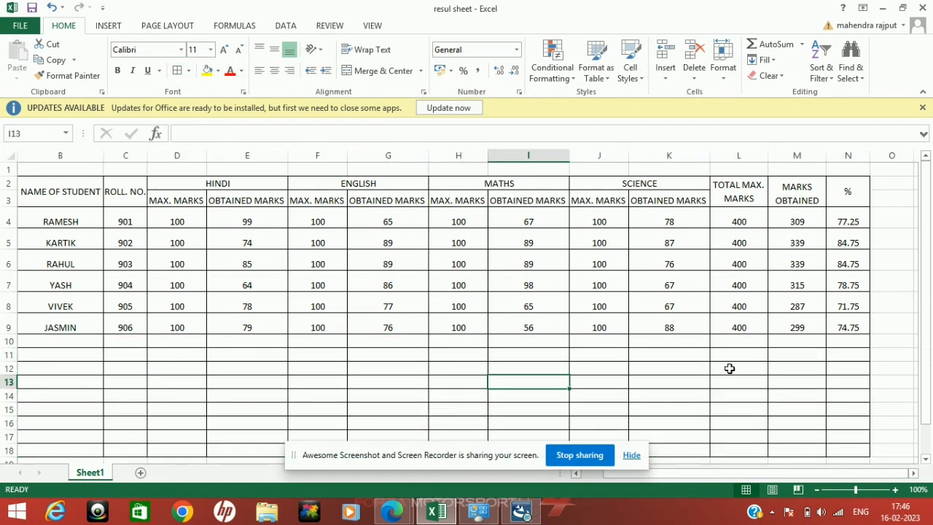
pyautogui.scroll(-1, 733, 365)
pyautogui.scroll(1, 733, 365)
pyautogui.moveTo(837, 220); pyautogui.dragTo(845, 329)
pyautogui.click(817, 393)
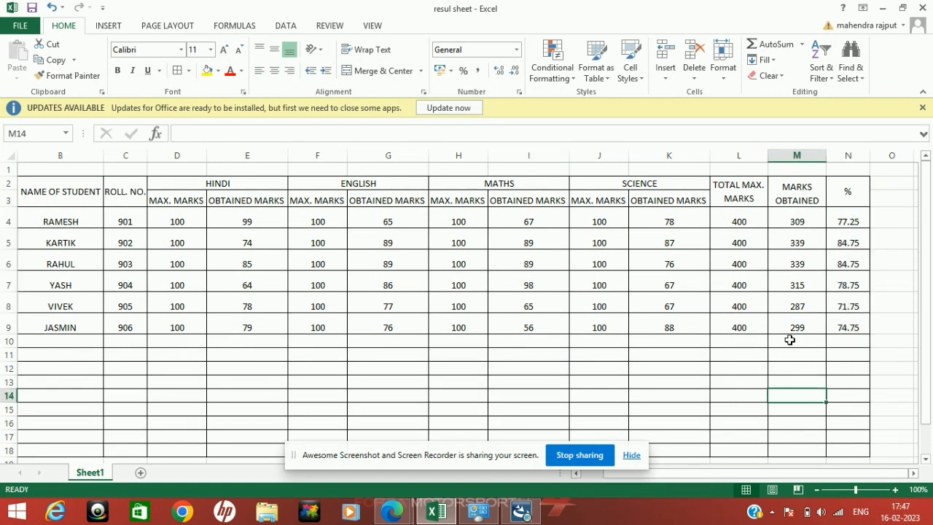